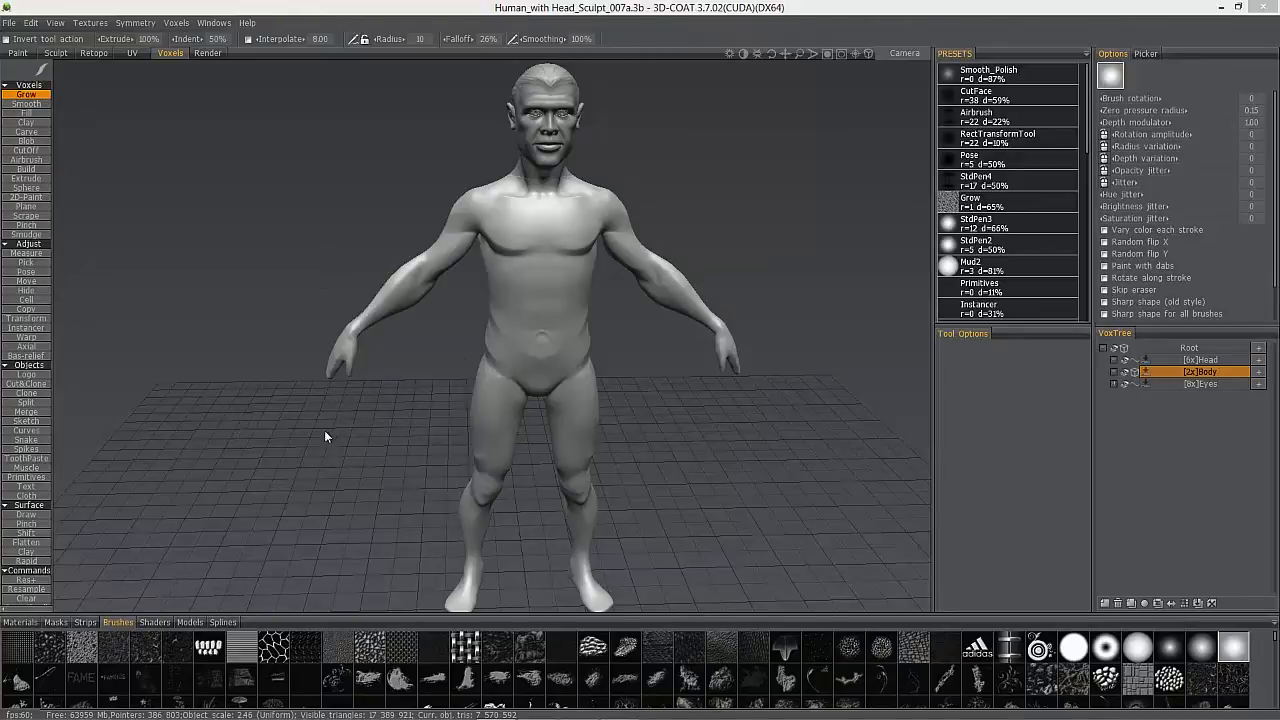
Examine the sculpted human figure from several angles, from the full body to the head and torso
left_click_drag(440, 346, 524, 274)
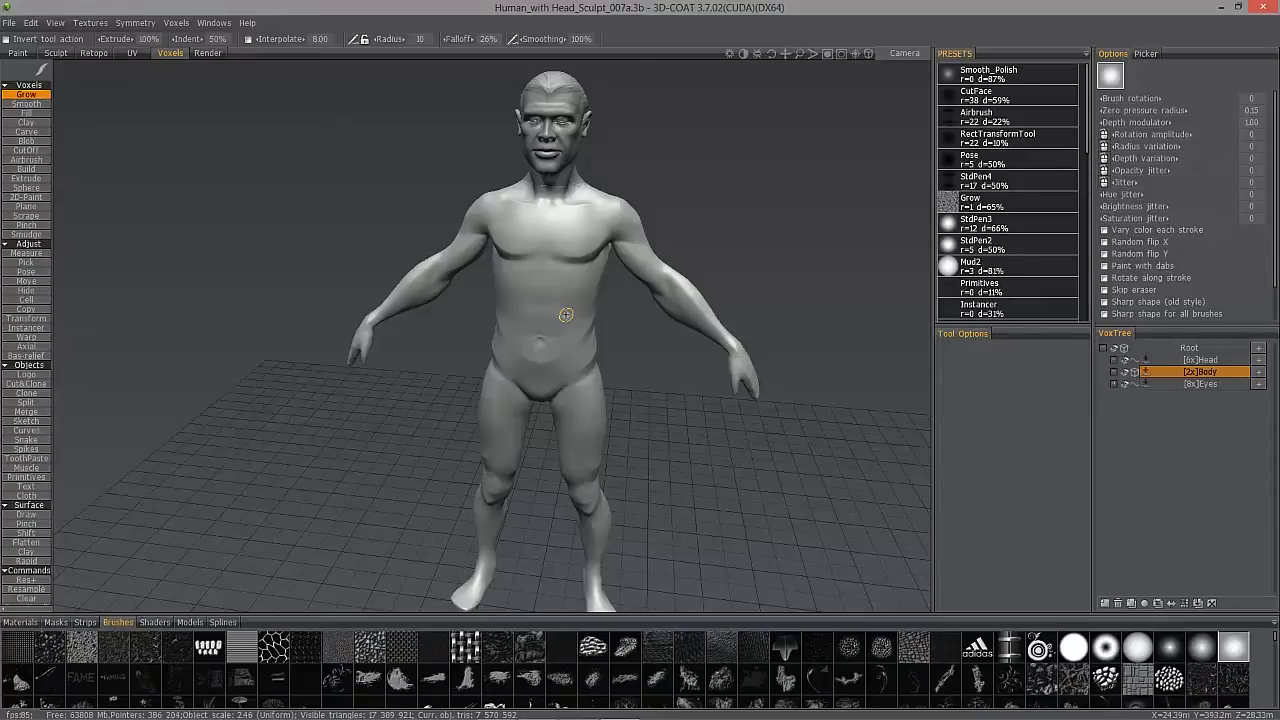
left_click_drag(562, 141, 566, 160, "alt")
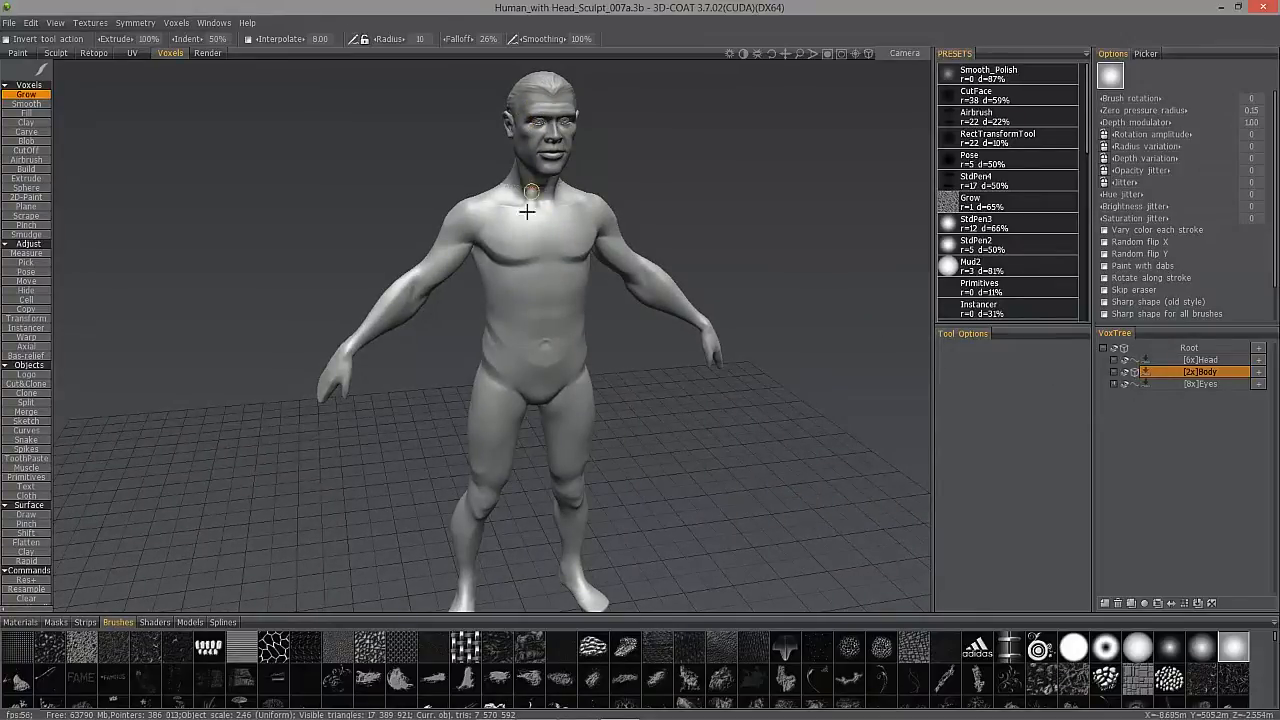
left_click_drag(534, 194, 551, 206, "alt")
right_click_drag(551, 206, 510, 66, "alt")
middle_click_drag(510, 66, 535, 150, "alt")
mouse_move(538, 279)
left_mouse_down("alt")
mouse_move(504, 328)
mouse_move(497, 289)
mouse_move(507, 312)
mouse_move(511, 286)
left_mouse_up("alt")
right_click_drag(511, 286, 570, 420, "alt")
middle_click_drag(570, 420, 594, 381, "alt")
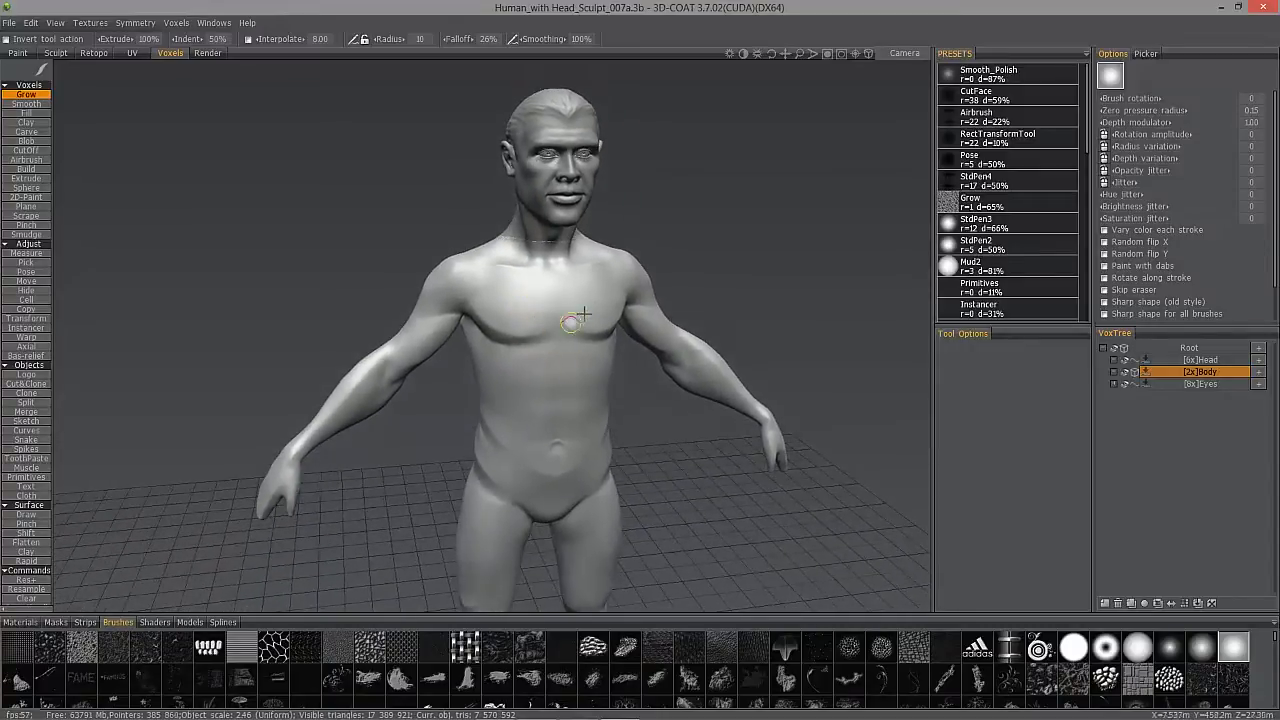
Inspect the seam where the head volume meets the body at the neck, from close up and farther away
middle_click_drag(613, 296, 594, 343, "alt")
right_click_drag(594, 343, 603, 343, "alt")
middle_click_drag(603, 343, 603, 346, "alt")
left_click_drag(603, 346, 612, 325, "alt")
right_click_drag(612, 325, 612, 325, "alt")
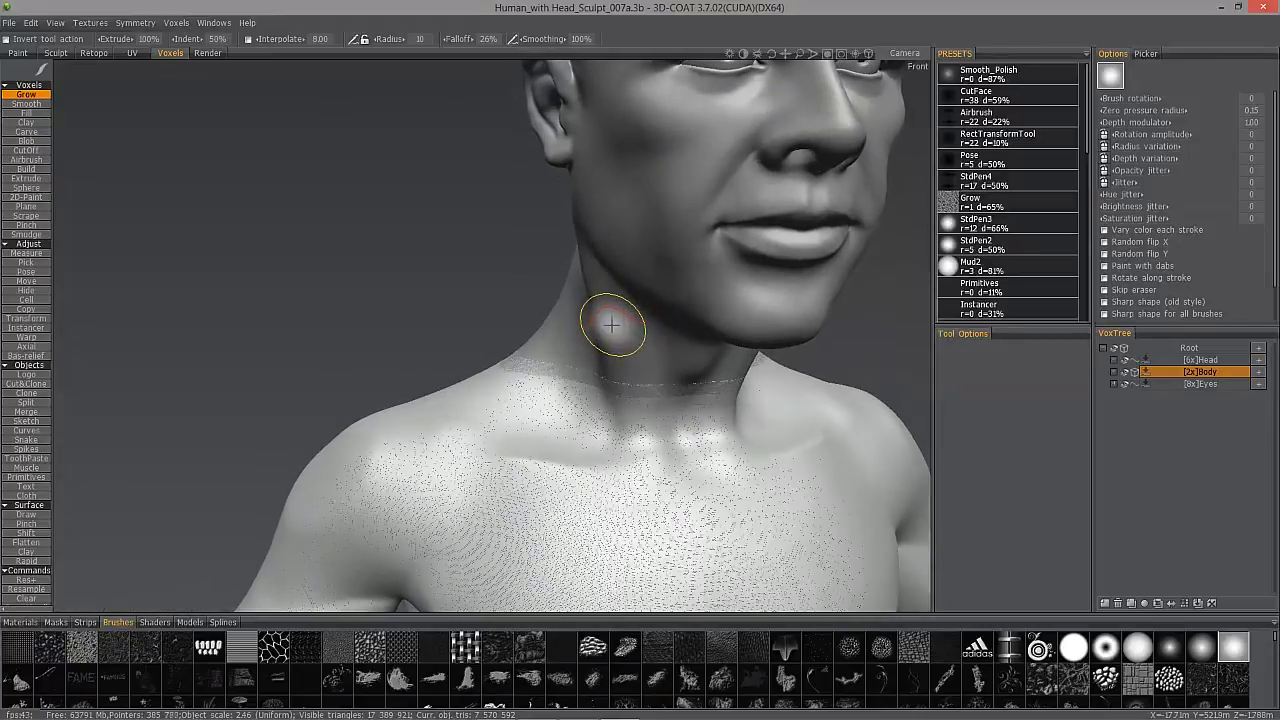
left_click_drag(612, 325, 612, 325, "alt")
right_click_drag(612, 325, 612, 325, "alt")
left_click_drag(612, 325, 612, 325, "alt")
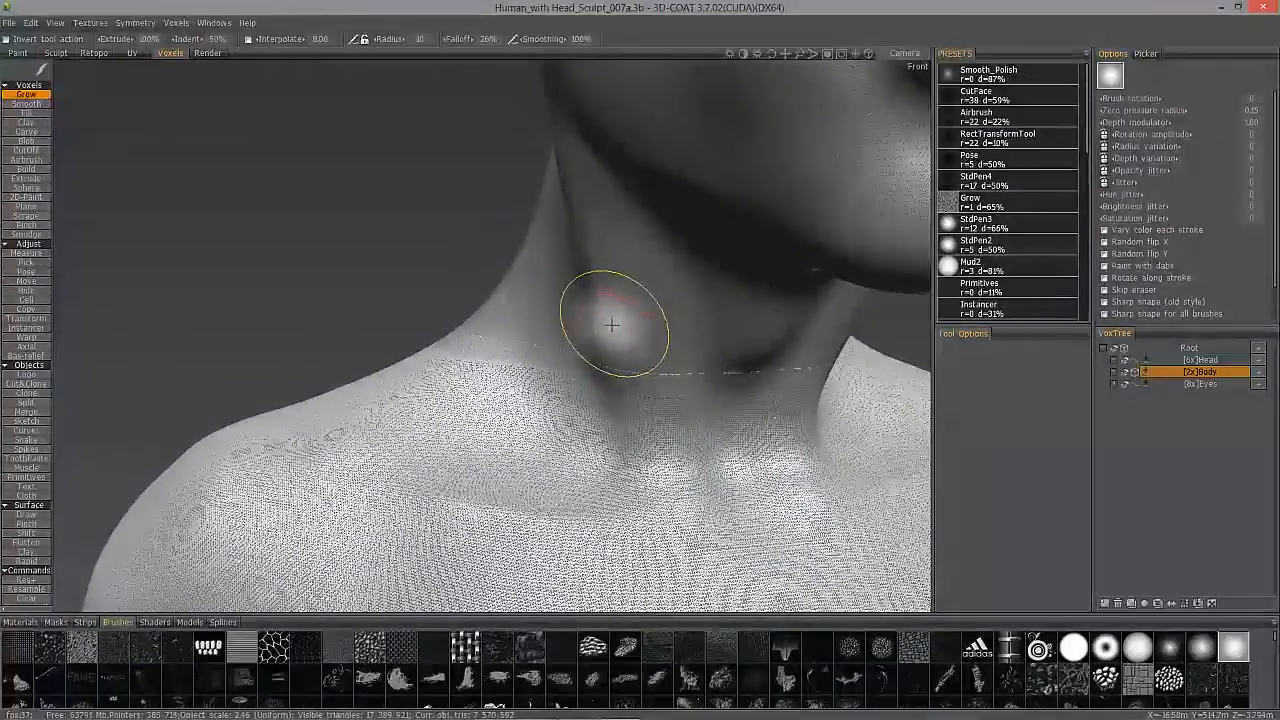
right_click_drag(612, 325, 612, 325, "alt")
left_click_drag(612, 325, 610, 323, "alt")
right_click_drag(610, 323, 660, 371, "alt")
left_click_drag(660, 371, 704, 334, "alt")
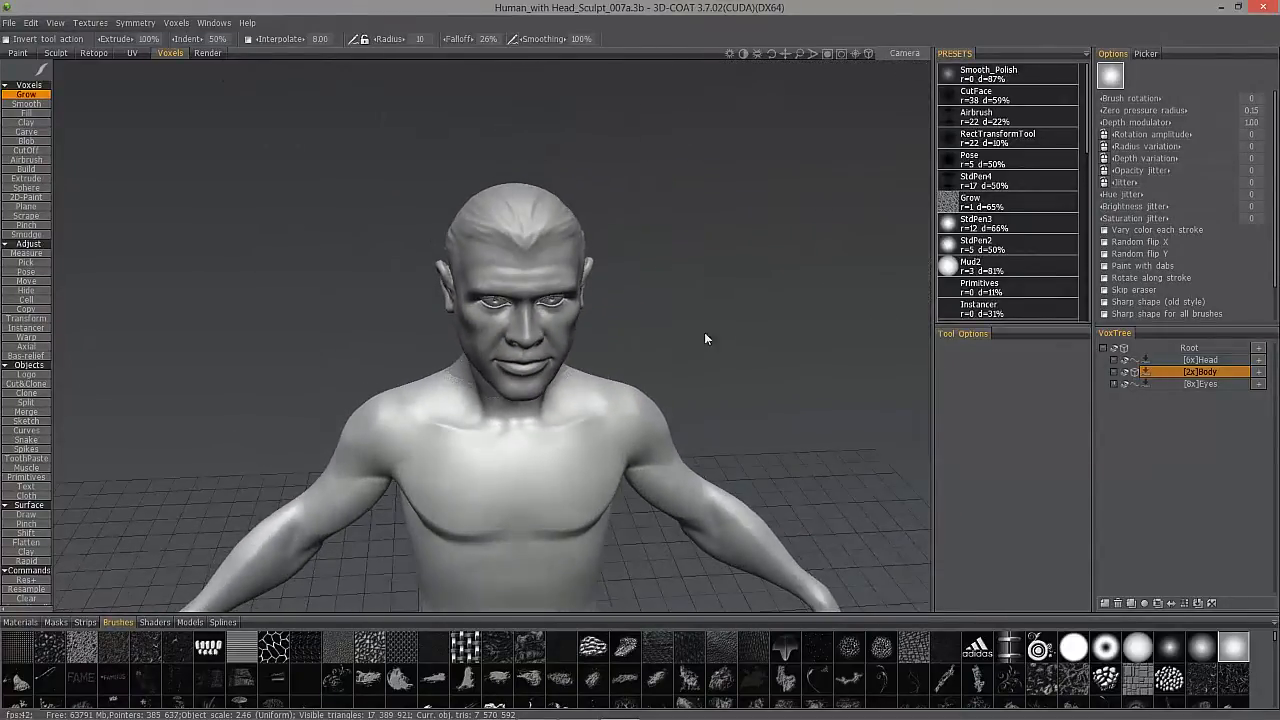
right_click_drag(704, 334, 949, 358, "alt")
left_click_drag(950, 360, 1085, 401, "alt")
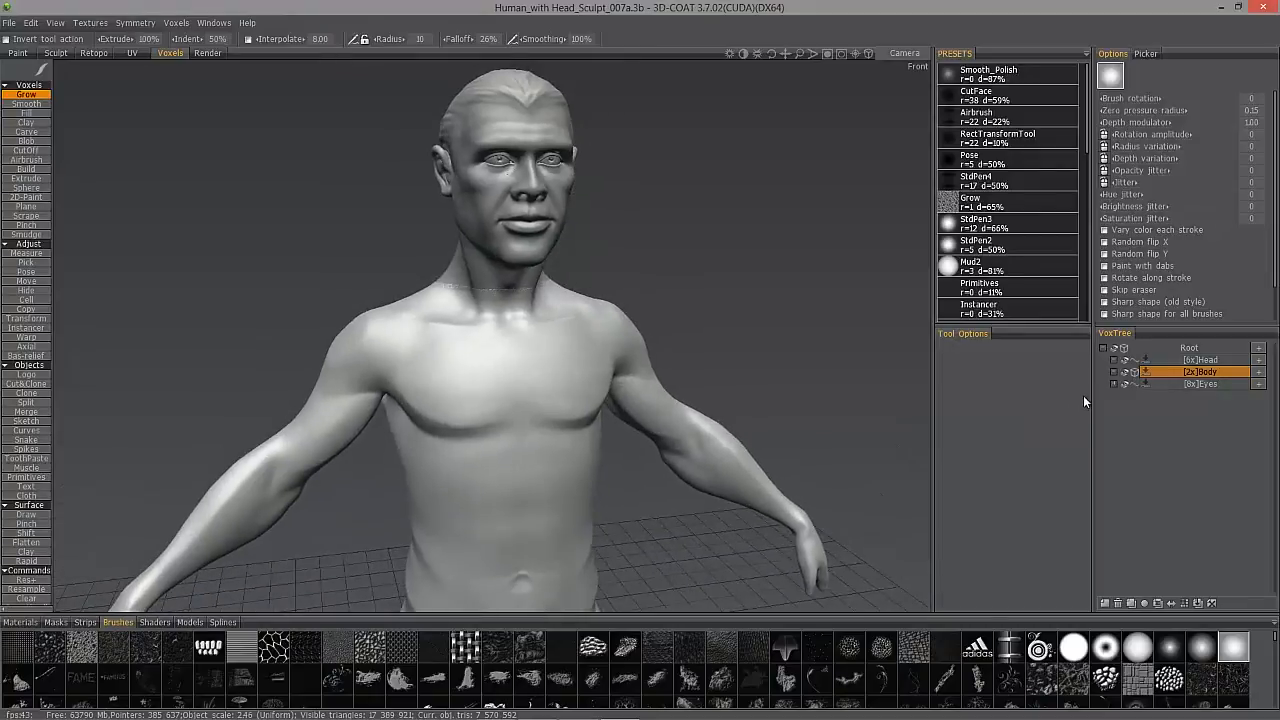
left_click(181, 26)
left_click(185, 402)
left_click(178, 26)
left_click(169, 327)
left_click(177, 25)
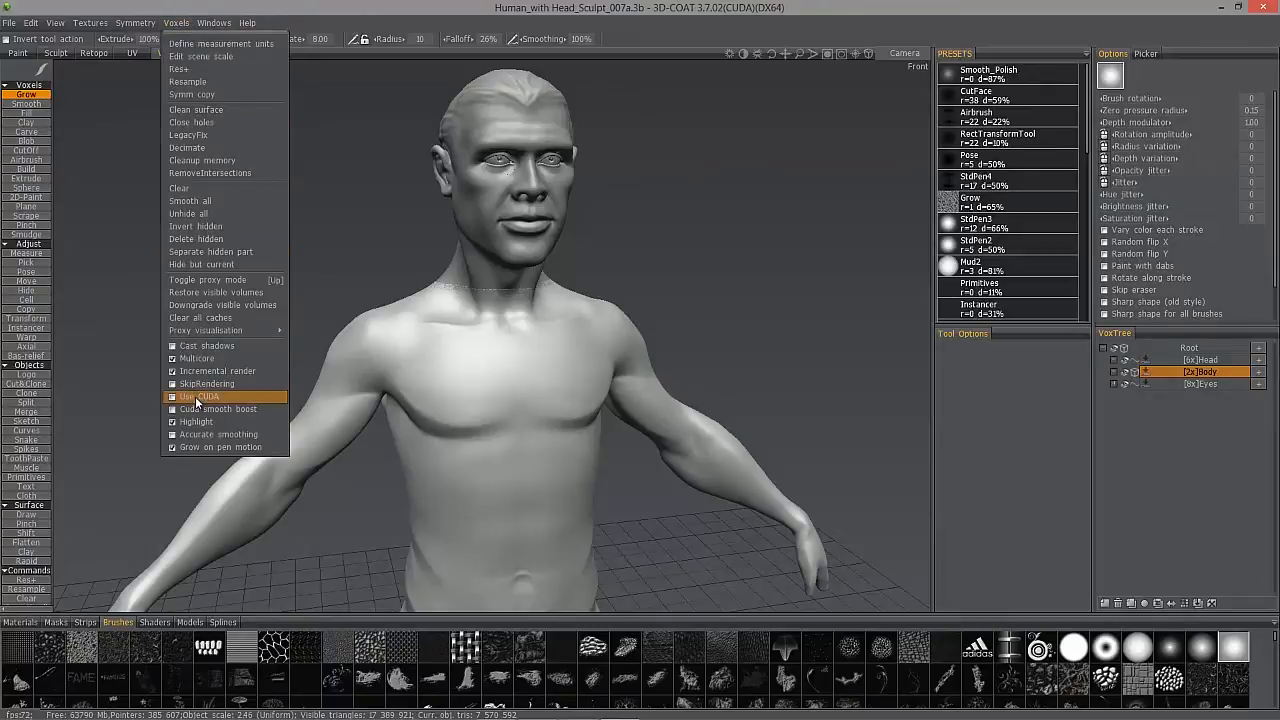
Isolate the Body volume so that the Head and Eyes volumes are hidden
left_click_drag(866, 340, 778, 335)
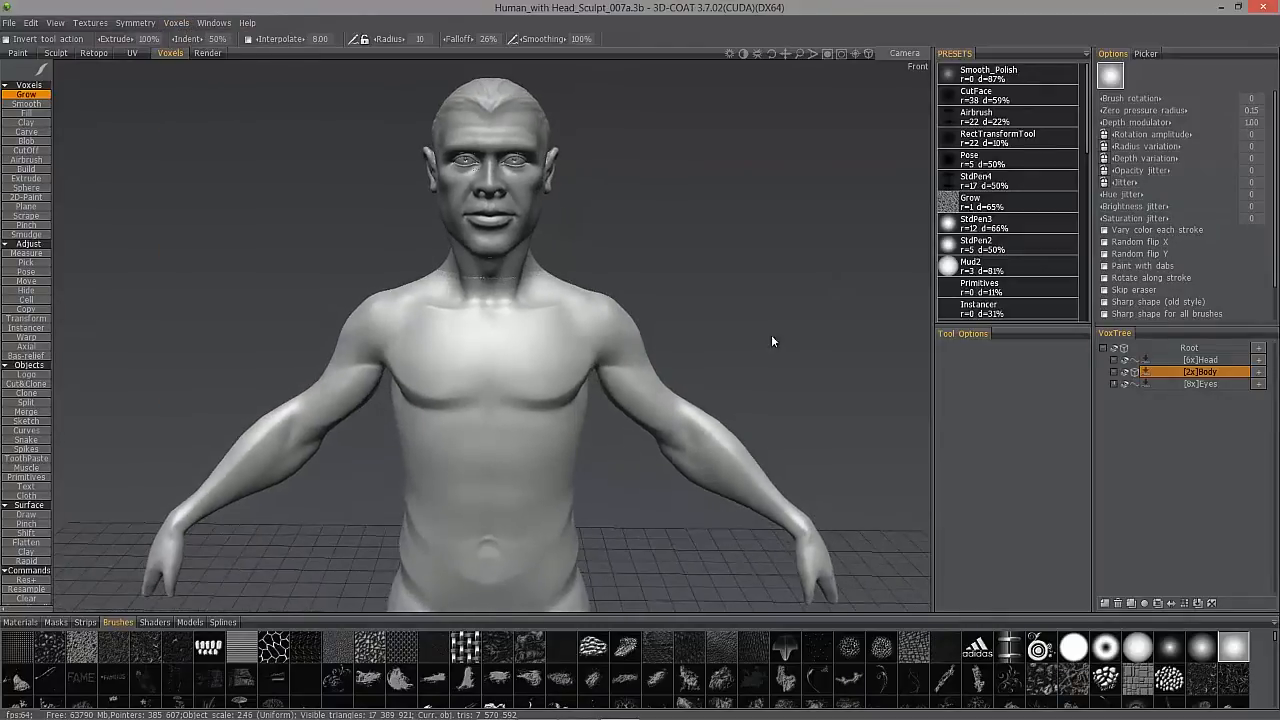
right_click_drag(778, 335, 757, 385)
left_click_drag(410, 385, 515, 385, "alt")
mouse_move(395, 299)
left_mouse_down("alt")
mouse_move(443, 334)
mouse_move(434, 383)
mouse_move(504, 370)
left_mouse_up("alt")
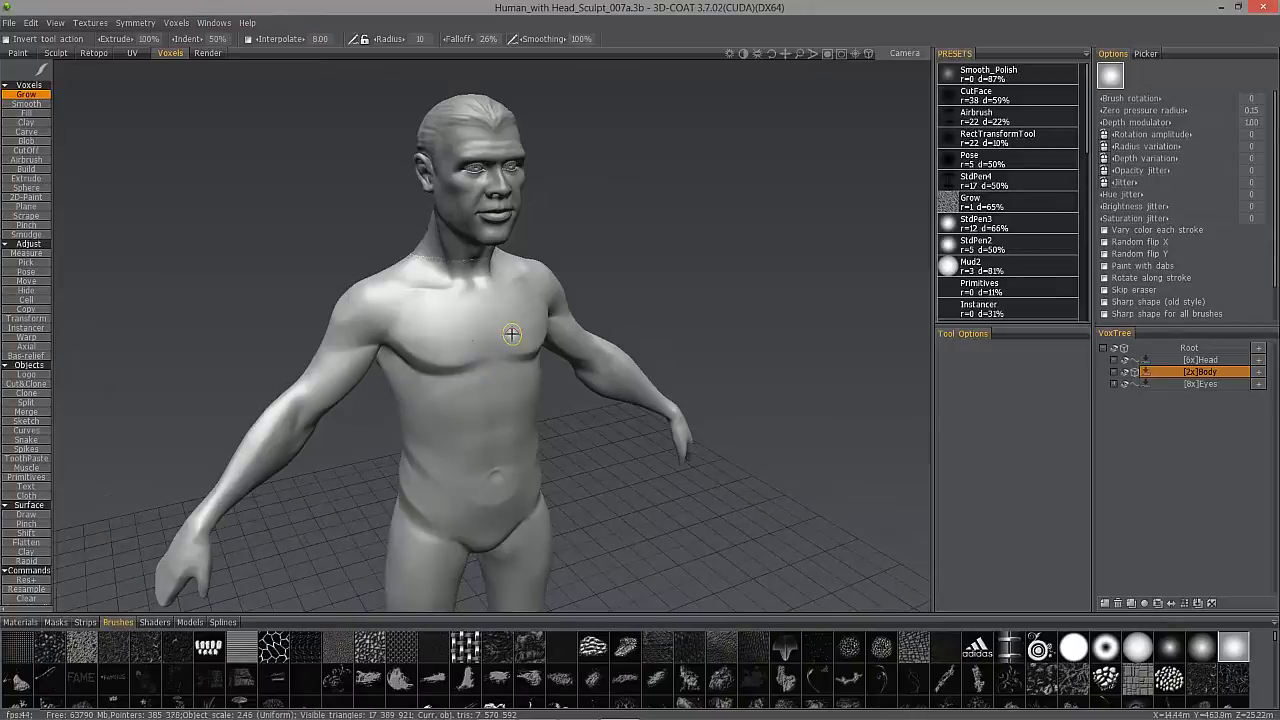
left_click_drag(475, 326, 447, 366, "alt")
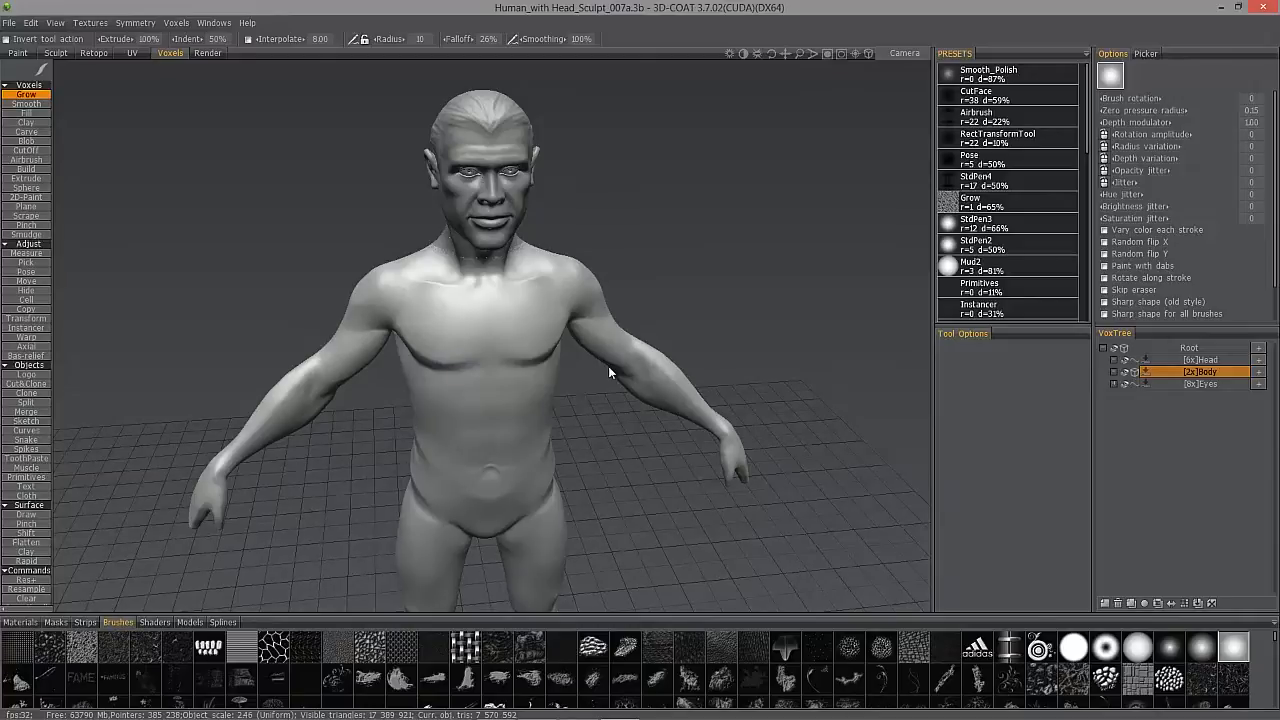
left_click_drag(508, 343, 508, 374, "alt")
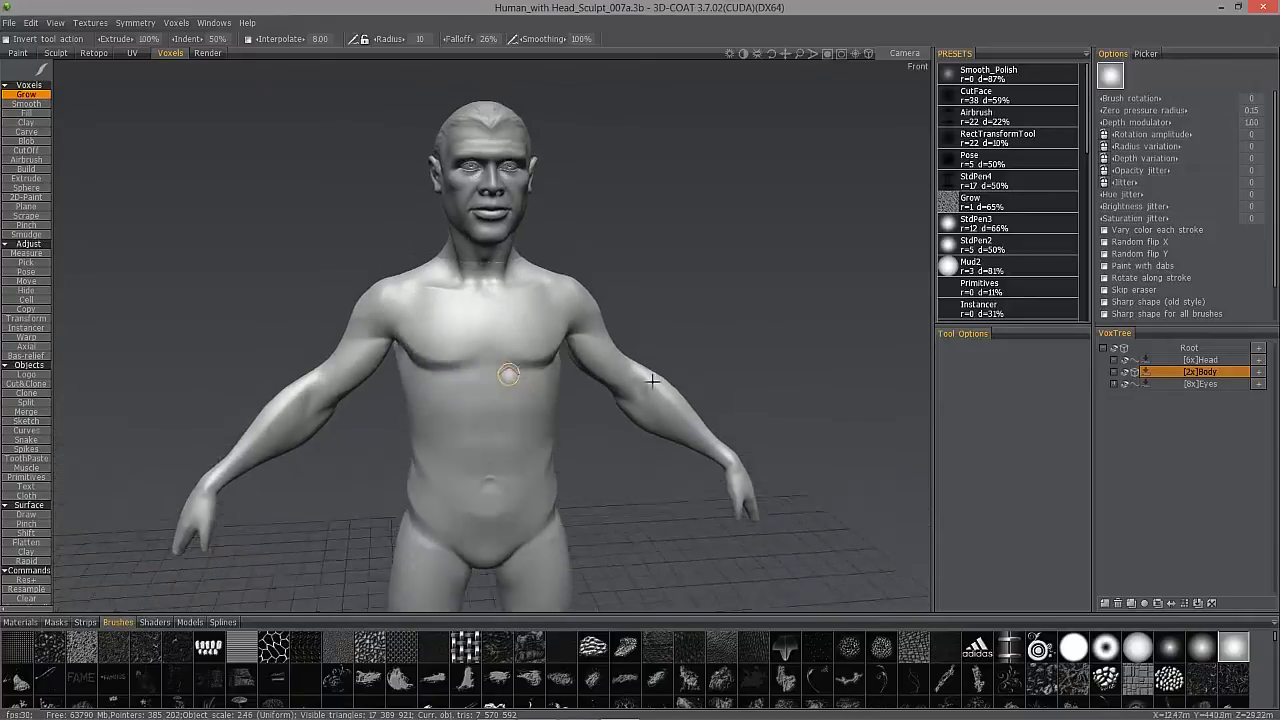
left_click(1124, 372)
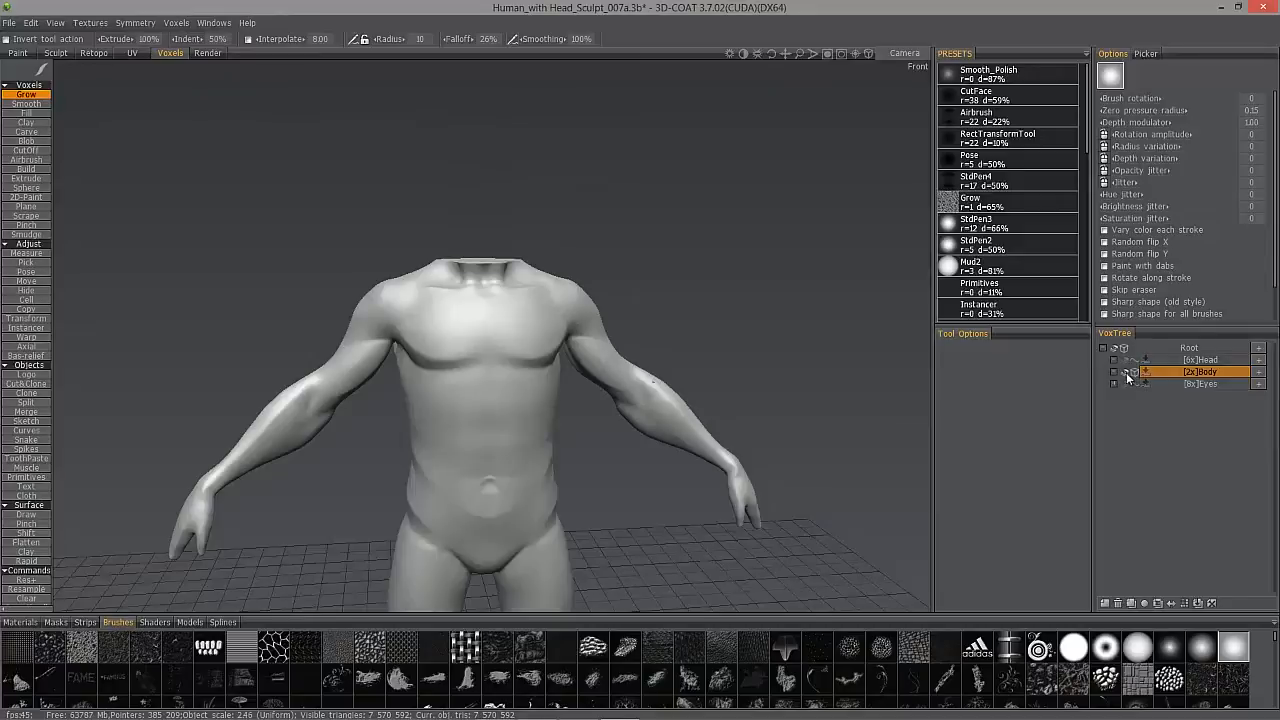
Activate the Build tool with the second freehand stroke mode, and size its brush to a radius of 17 for the torso
left_click_drag(483, 342, 491, 283, "alt")
middle_click_drag(491, 283, 376, 352, "alt")
right_click_drag(376, 352, 396, 390, "alt")
left_click_drag(396, 390, 406, 323, "alt")
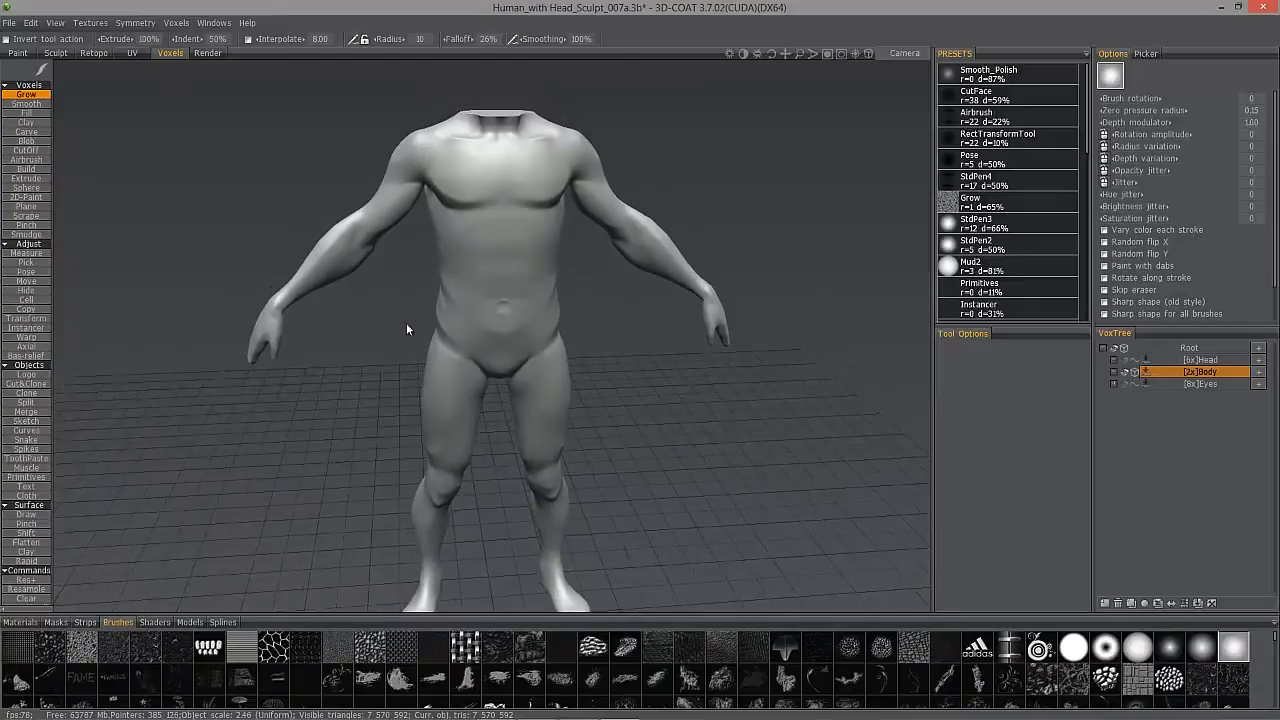
left_click(27, 169)
mouse_move(41, 70)
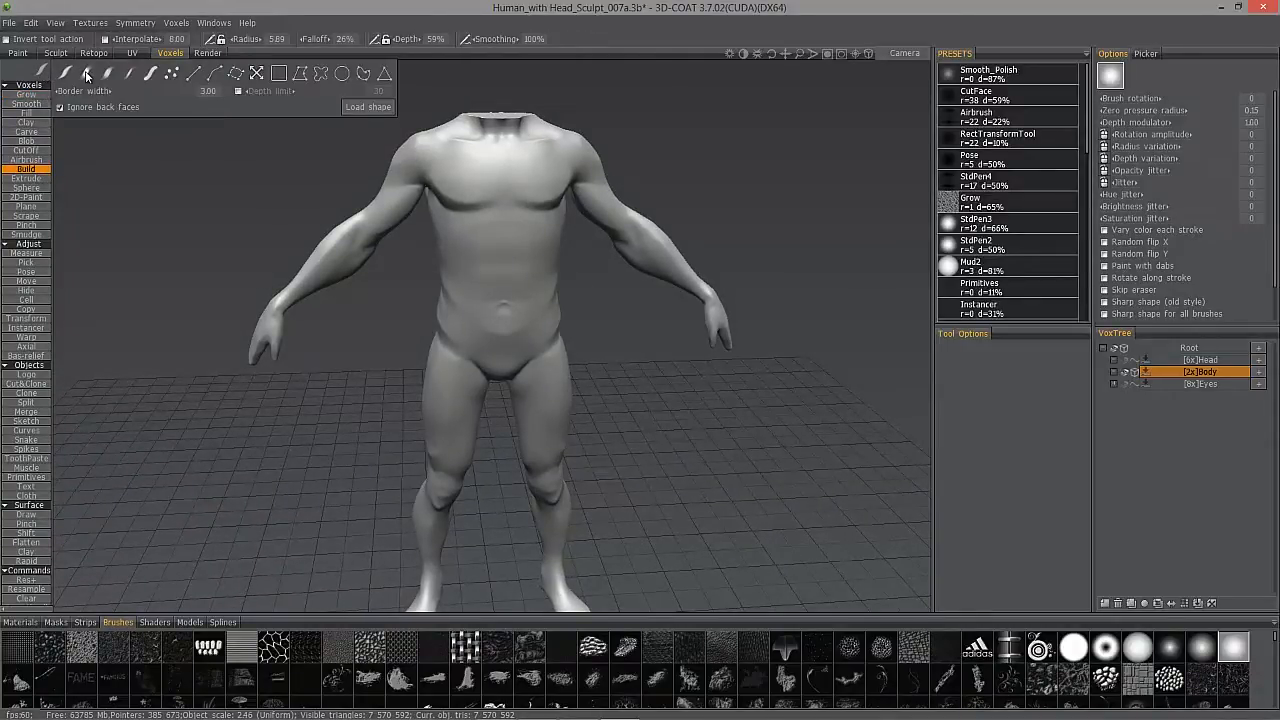
left_click(86, 76)
mouse_move(41, 72)
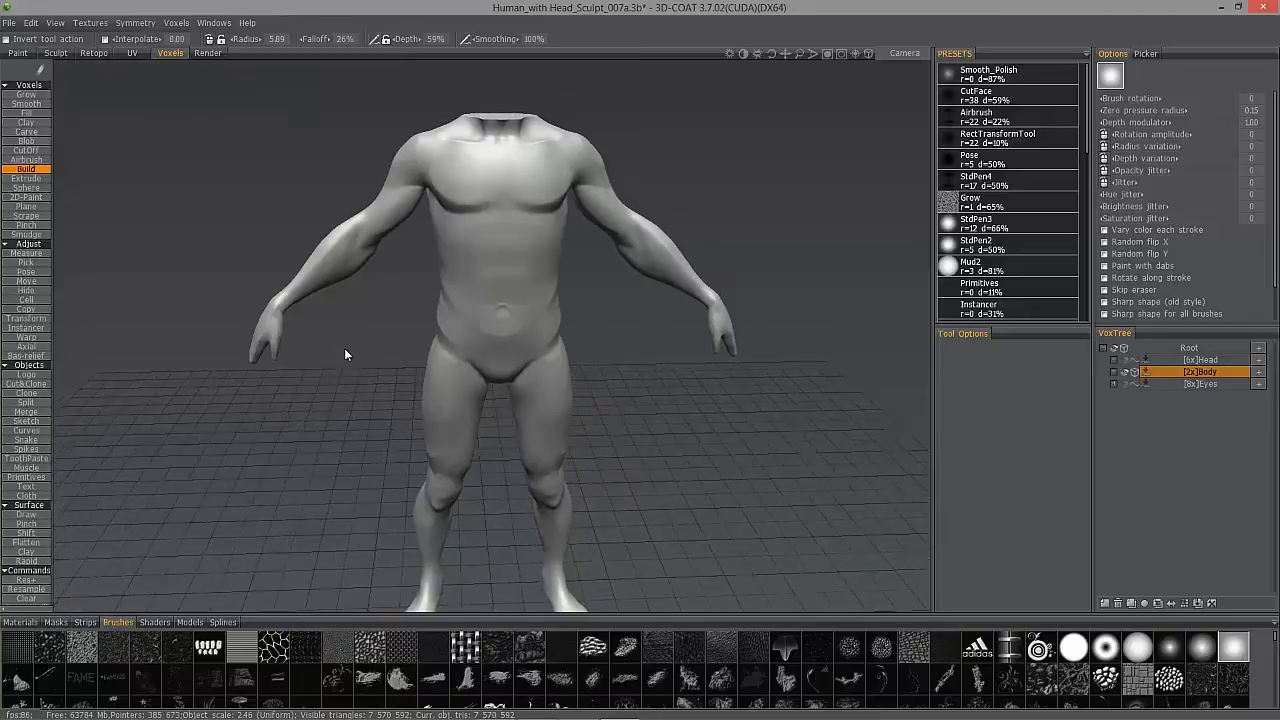
key("KP_2")
right_click_drag(498, 213, 514, 214)
left_click_drag(434, 134, 380, 150)
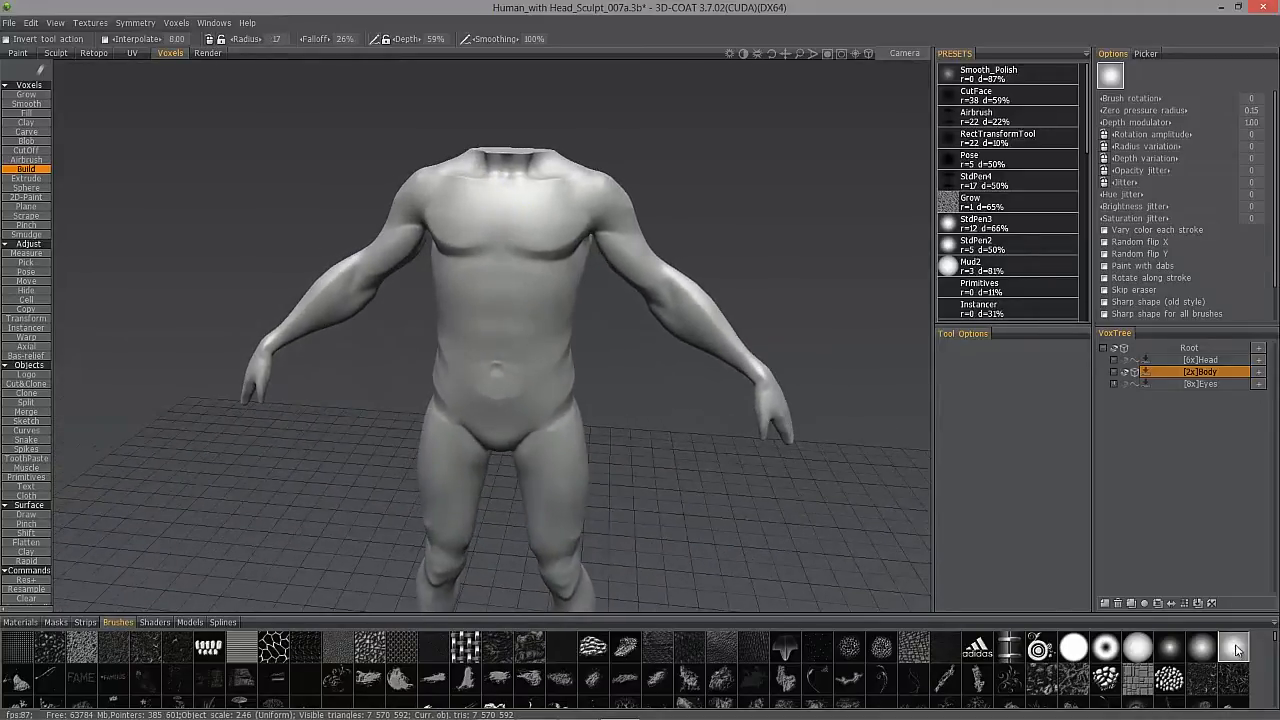
key("KP_2")
Build up horizontal muscle strands across the lower and middle pectorals with a brush radius of 14
left_click_drag(378, 293, 446, 229, "alt")
mouse_move(431, 277)
left_mouse_down("alt")
mouse_move(470, 281)
mouse_move(374, 251)
mouse_move(430, 220)
left_mouse_up("alt")
right_click_drag(430, 220, 437, 313, "alt")
mouse_move(437, 313)
left_mouse_down("alt")
mouse_move(383, 274)
mouse_move(463, 311)
mouse_move(483, 280)
mouse_move(388, 294)
mouse_move(400, 272)
left_mouse_up("alt")
mouse_move(400, 272)
left_mouse_down("alt")
mouse_move(380, 246)
mouse_move(497, 270)
left_mouse_up("alt")
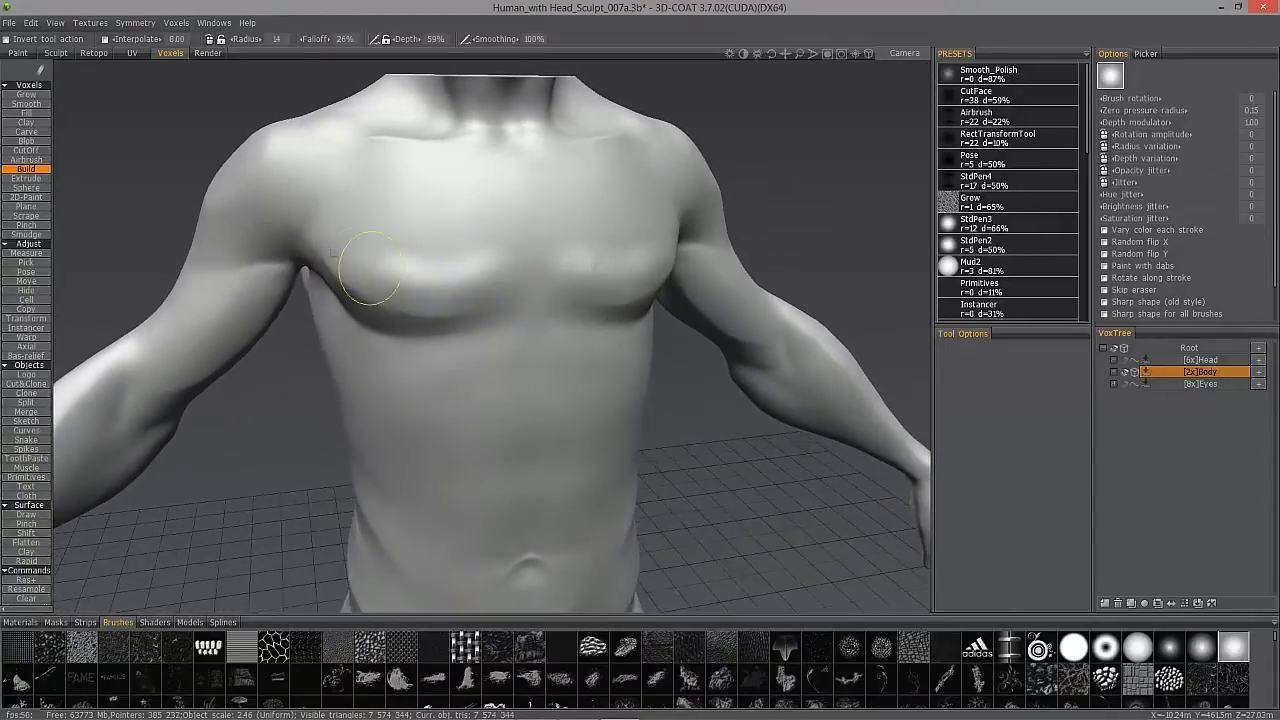
left_click_drag(343, 266, 356, 246)
left_click_drag(356, 246, 475, 236, "alt")
left_click_drag(353, 218, 483, 229)
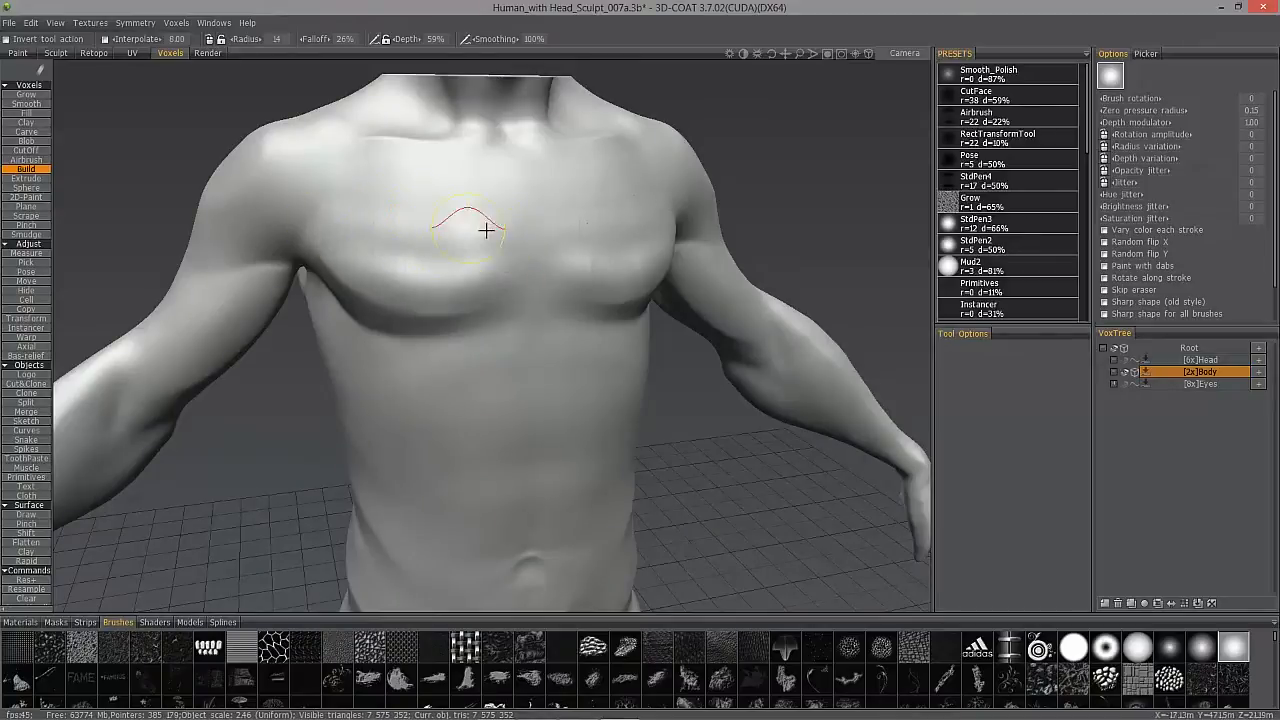
mouse_move(349, 211)
left_mouse_down("alt")
mouse_move(391, 246)
mouse_move(458, 245)
mouse_move(449, 234)
left_mouse_up("alt")
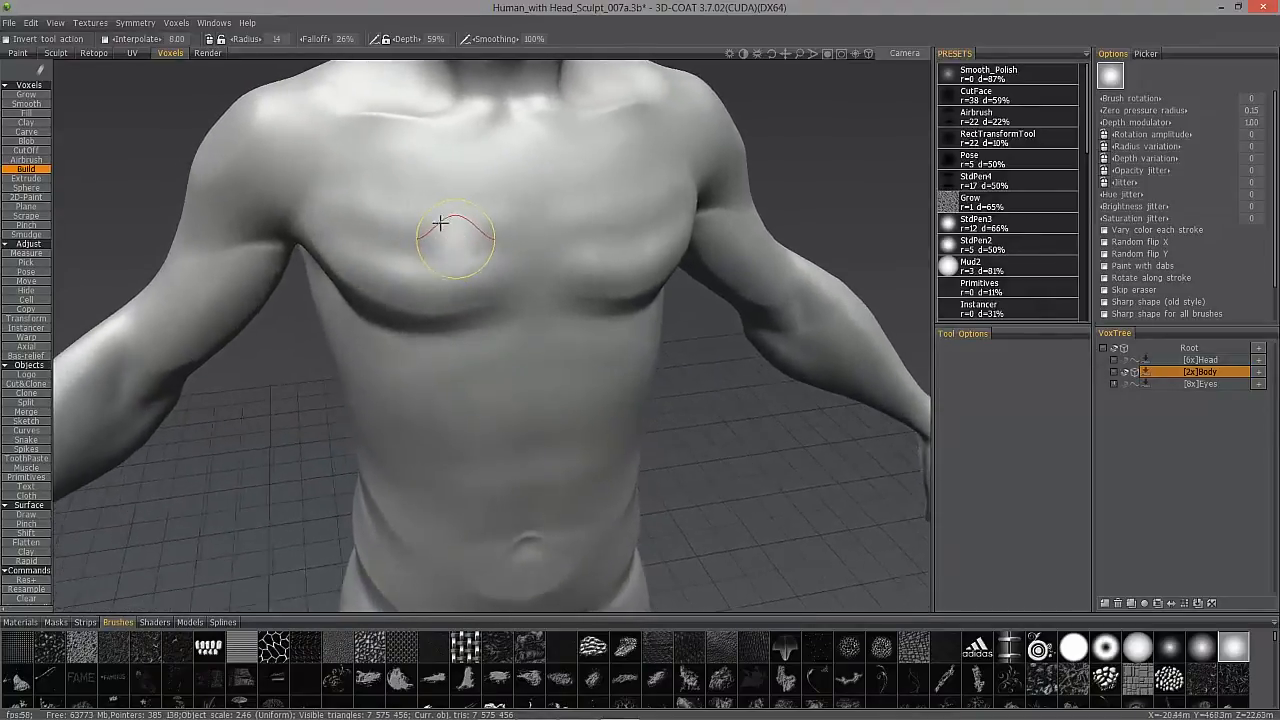
Set the brush falloff to 62% and sculpt ridges across the pectorals and along the lower rib cage arch
left_click_drag(328, 40, 361, 43)
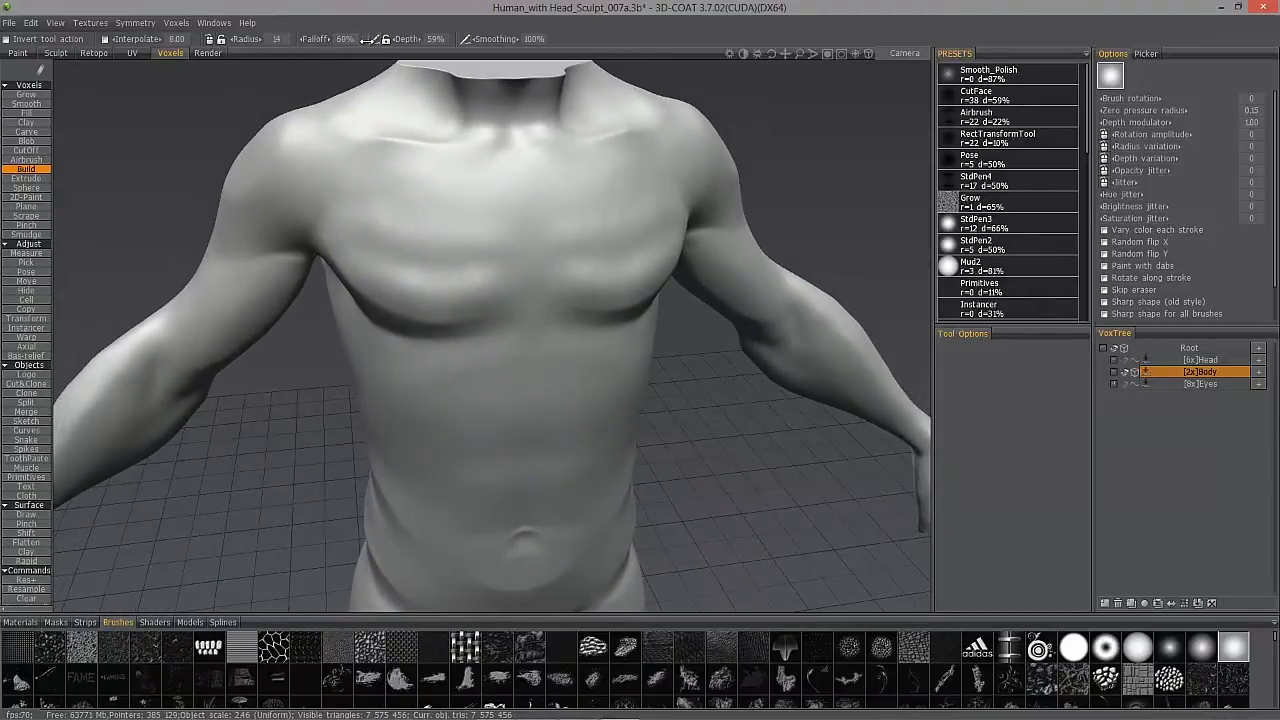
mouse_move(502, 245)
left_mouse_down()
mouse_move(371, 234)
mouse_move(477, 200)
mouse_move(383, 191)
mouse_move(461, 181)
mouse_move(380, 177)
mouse_move(377, 263)
left_mouse_up()
left_click_drag(427, 376, 490, 362, "alt")
mouse_move(500, 366)
left_mouse_down()
mouse_move(370, 415)
mouse_move(483, 357)
mouse_move(396, 404)
left_mouse_up()
mouse_move(402, 422)
left_mouse_down("alt")
mouse_move(386, 426)
mouse_move(400, 448)
left_mouse_up("alt")
mouse_move(443, 380)
left_mouse_down("alt")
mouse_move(449, 314)
mouse_move(507, 279)
left_mouse_up("alt")
Thicken the horizontal muscle strands along the lower edge of the pectorals with more Build strokes
mouse_move(414, 287)
left_mouse_down()
mouse_move(491, 289)
mouse_move(376, 290)
left_mouse_up()
left_click_drag(356, 283, 440, 287, "alt")
mouse_move(366, 271)
left_mouse_down()
mouse_move(405, 300)
mouse_move(500, 277)
left_mouse_up()
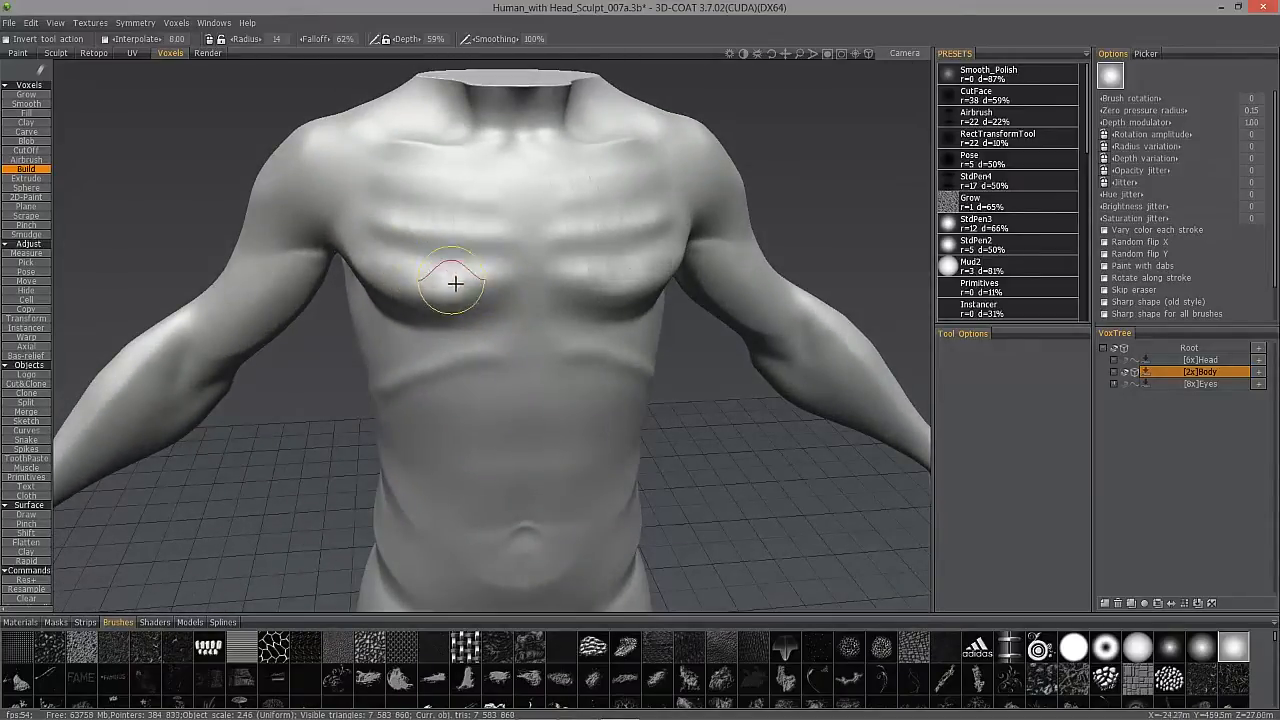
left_click_drag(421, 277, 440, 280)
mouse_move(371, 266)
left_mouse_down("alt")
mouse_move(462, 278)
mouse_move(423, 289)
mouse_move(497, 294)
mouse_move(400, 286)
mouse_move(357, 262)
mouse_move(365, 270)
mouse_move(360, 194)
mouse_move(423, 251)
mouse_move(337, 240)
mouse_move(378, 218)
mouse_move(457, 309)
mouse_move(400, 349)
mouse_move(443, 383)
mouse_move(413, 294)
mouse_move(443, 289)
mouse_move(406, 240)
mouse_move(443, 217)
mouse_move(418, 287)
mouse_move(429, 337)
mouse_move(429, 297)
mouse_move(425, 316)
mouse_move(391, 257)
mouse_move(466, 275)
mouse_move(429, 271)
mouse_move(436, 385)
mouse_move(323, 380)
mouse_move(366, 437)
mouse_move(437, 298)
mouse_move(476, 282)
left_mouse_up("alt")
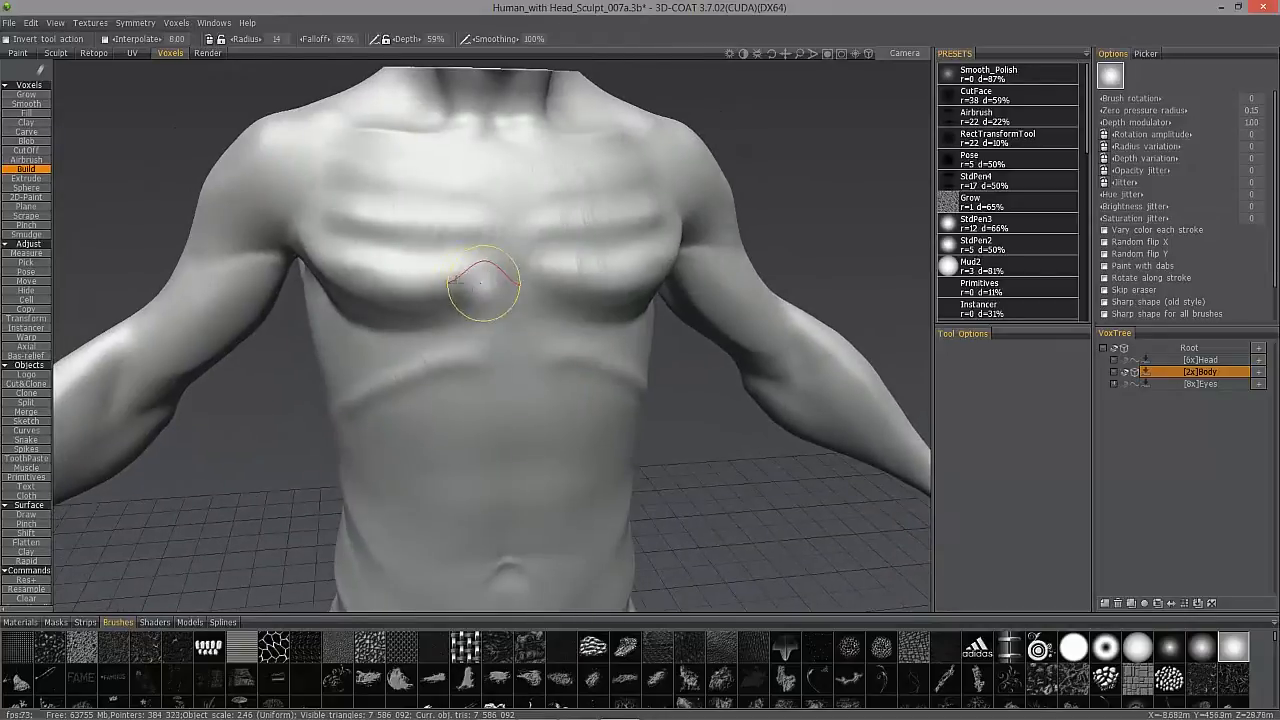
left_click_drag(480, 349, 351, 263, "alt")
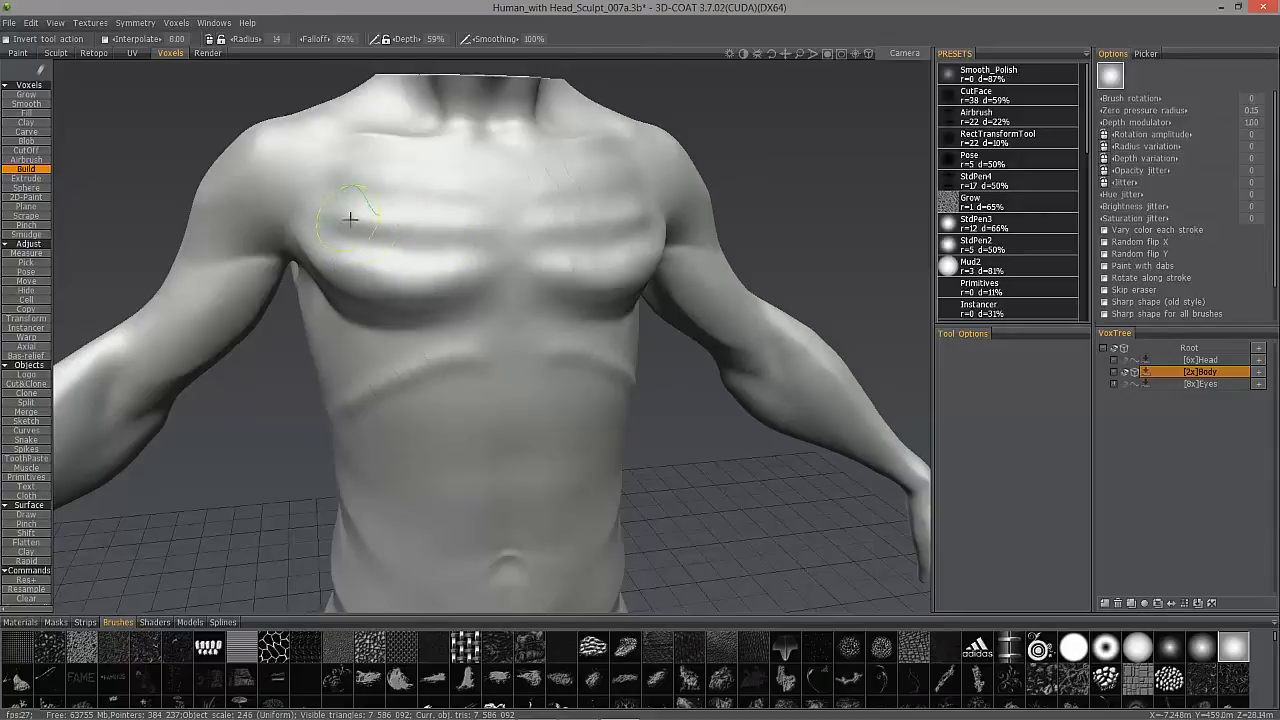
mouse_move(260, 194)
middle_mouse_down()
mouse_move(457, 394)
mouse_move(486, 323)
mouse_move(407, 357)
mouse_move(394, 400)
mouse_move(414, 263)
mouse_move(320, 371)
mouse_move(333, 347)
mouse_move(337, 380)
mouse_move(145, 637)
middle_mouse_up()
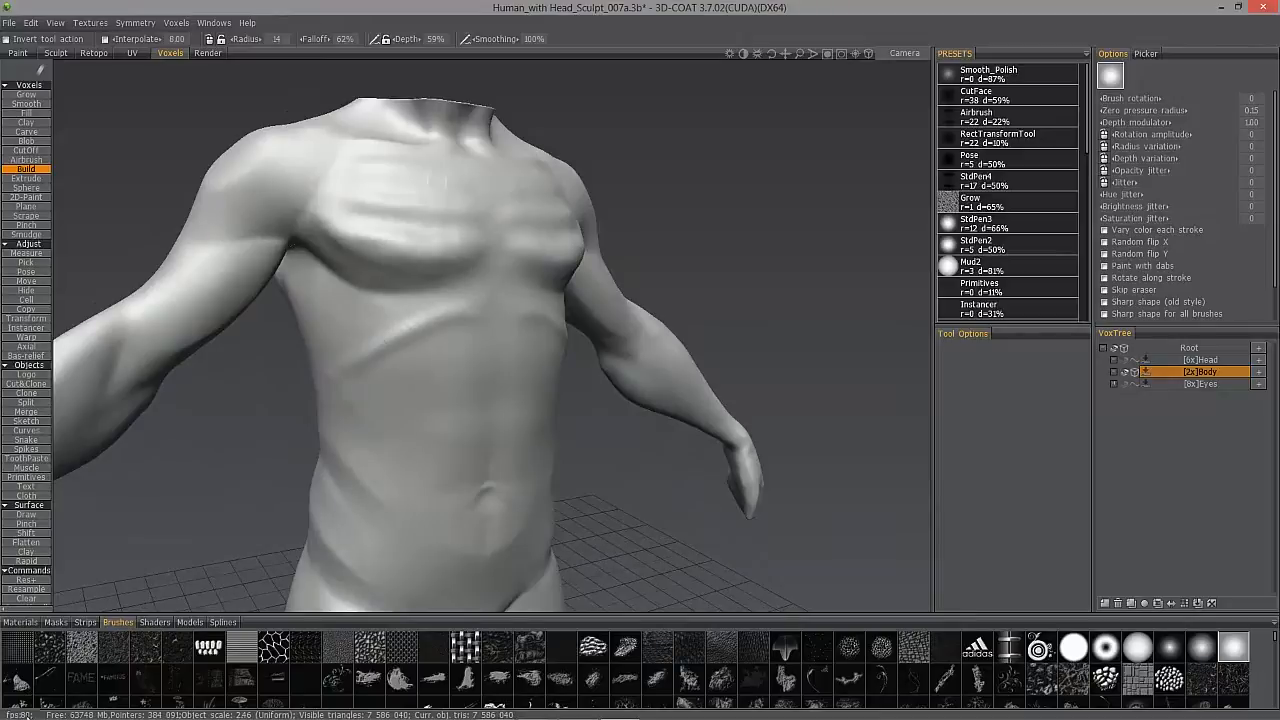
Reinforce the curved ridge of the rib cage arch below the pectorals with repeated Build strokes
key("KP_2")
mouse_move(425, 335)
left_mouse_down("alt")
mouse_move(449, 326)
mouse_move(344, 369)
left_mouse_up("alt")
left_click_drag(449, 326, 344, 368)
mouse_move(436, 356)
left_mouse_down("alt")
mouse_move(392, 336)
mouse_move(409, 289)
mouse_move(409, 346)
mouse_move(420, 240)
mouse_move(451, 321)
left_mouse_up("alt")
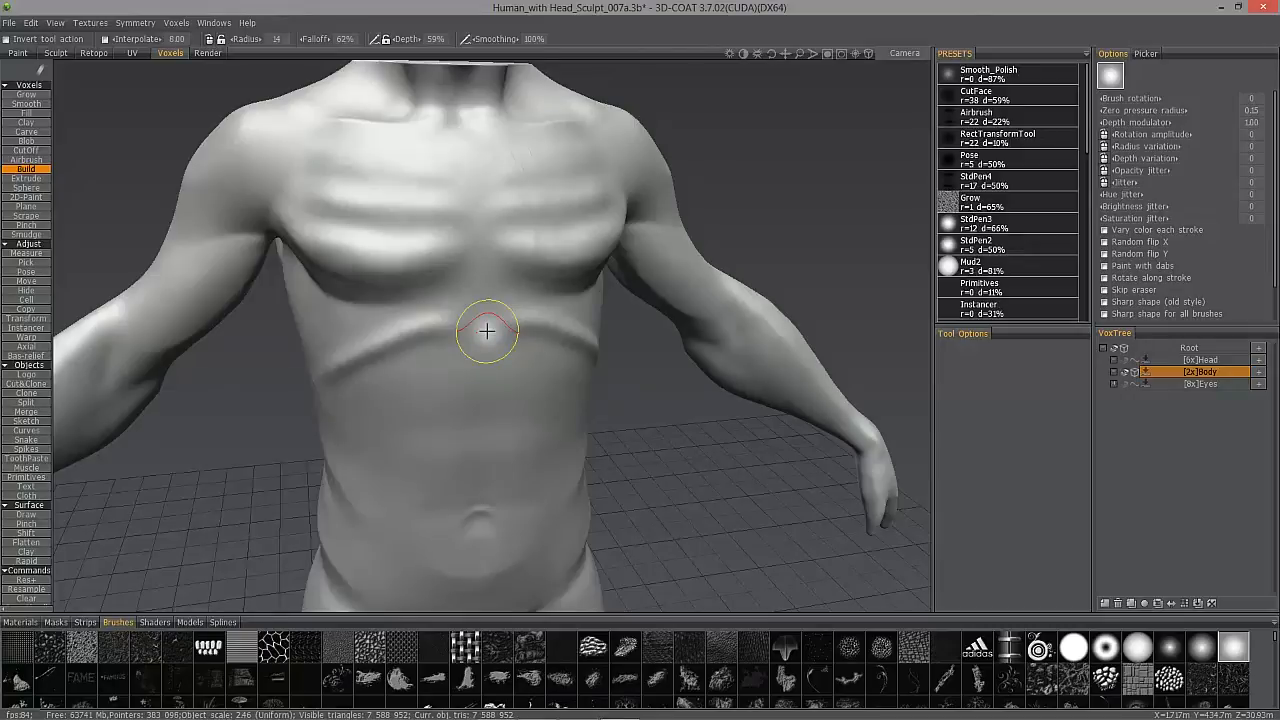
left_click_drag(417, 191, 457, 320, "alt")
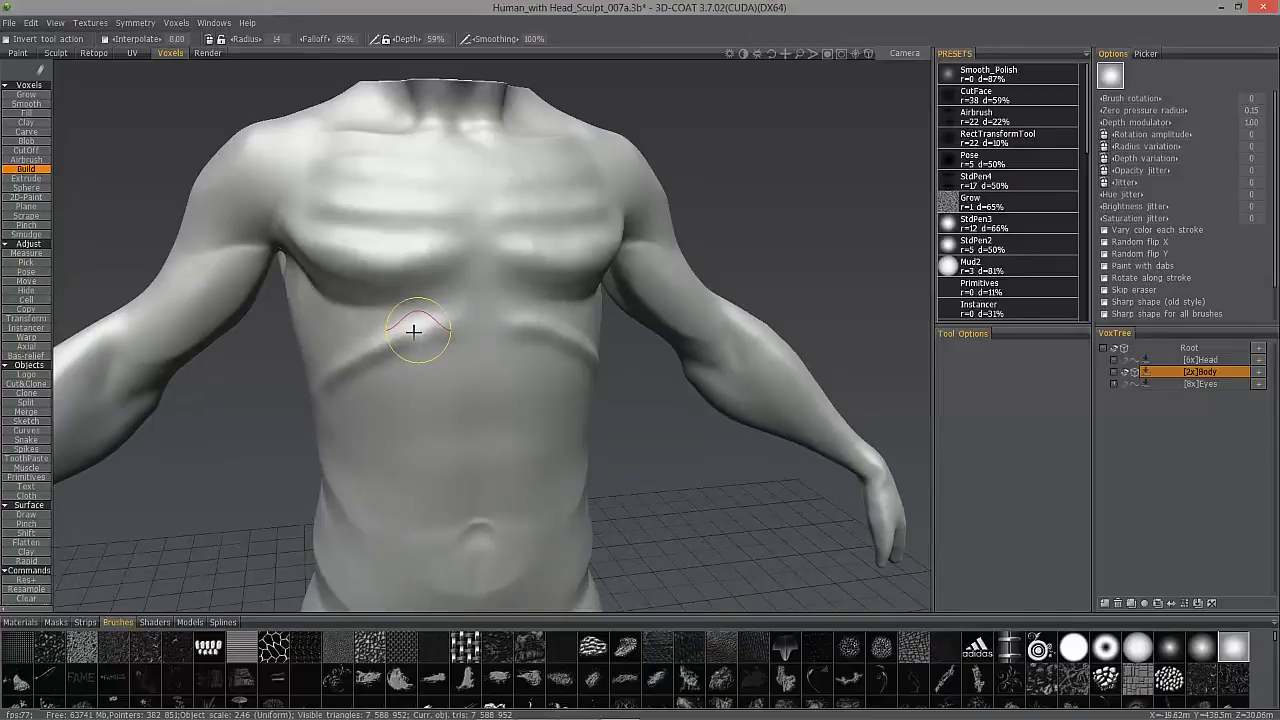
left_click_drag(426, 329, 449, 326, "alt")
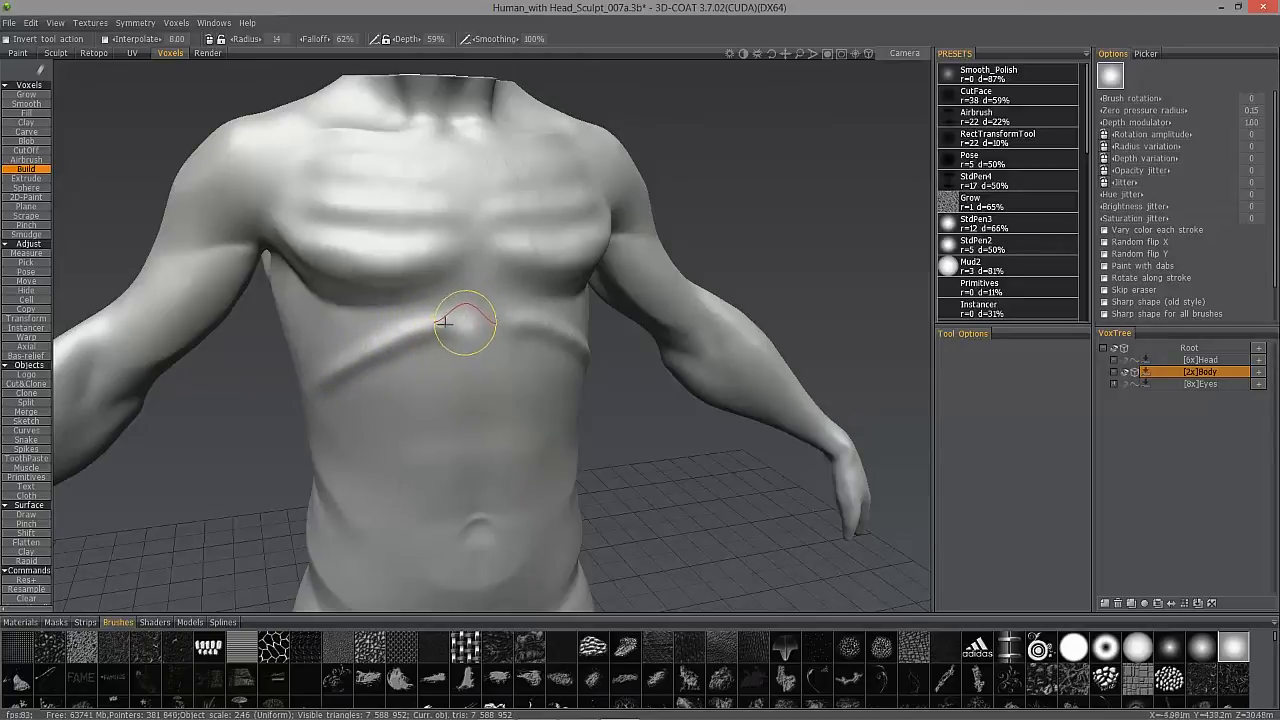
Extend the rib cage arch outward and build up the sides of the torso below the armpits
mouse_move(400, 335)
left_mouse_down("alt")
mouse_move(448, 322)
mouse_move(463, 287)
mouse_move(443, 309)
mouse_move(470, 312)
left_mouse_up("alt")
mouse_move(406, 274)
left_mouse_down("alt")
mouse_move(306, 371)
mouse_move(451, 291)
mouse_move(400, 322)
left_mouse_up("alt")
mouse_move(312, 370)
left_mouse_down()
mouse_move(436, 311)
mouse_move(467, 311)
mouse_move(397, 263)
mouse_move(393, 328)
left_mouse_up()
mouse_move(276, 368)
left_mouse_down()
mouse_move(375, 350)
mouse_move(291, 377)
left_mouse_up()
mouse_move(366, 297)
left_mouse_down("alt")
mouse_move(400, 291)
mouse_move(357, 335)
mouse_move(381, 327)
mouse_move(254, 354)
mouse_move(329, 349)
mouse_move(311, 306)
mouse_move(331, 303)
mouse_move(297, 306)
mouse_move(285, 330)
mouse_move(263, 312)
mouse_move(306, 311)
mouse_move(297, 326)
mouse_move(347, 344)
mouse_move(286, 345)
mouse_move(331, 334)
mouse_move(297, 325)
left_mouse_up("alt")
left_click_drag(253, 258, 192, 260, "alt")
Sculpt the upper pair of abdominal muscles below the rib cage arch using the Airbrush tool at radius 13 and 82% depth
mouse_move(372, 385)
left_mouse_down("alt")
mouse_move(460, 343)
mouse_move(474, 361)
mouse_move(429, 380)
mouse_move(449, 394)
mouse_move(466, 352)
mouse_move(474, 366)
left_mouse_up("alt")
left_click(30, 160)
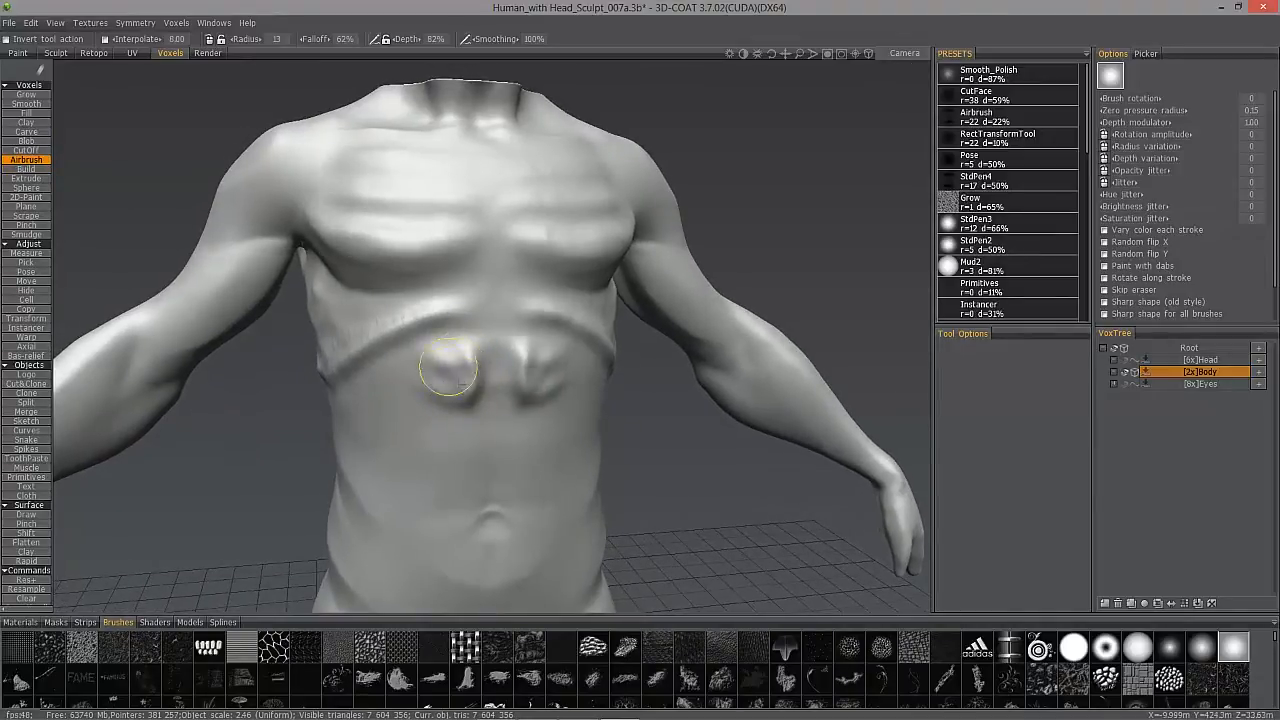
mouse_move(431, 384)
left_mouse_down()
mouse_move(460, 346)
mouse_move(440, 354)
mouse_move(433, 405)
mouse_move(465, 400)
mouse_move(488, 365)
mouse_move(484, 395)
mouse_move(484, 383)
mouse_move(474, 400)
mouse_move(457, 389)
mouse_move(455, 357)
mouse_move(471, 343)
mouse_move(440, 343)
mouse_move(462, 372)
mouse_move(429, 386)
mouse_move(434, 371)
mouse_move(439, 410)
mouse_move(472, 377)
left_mouse_up()
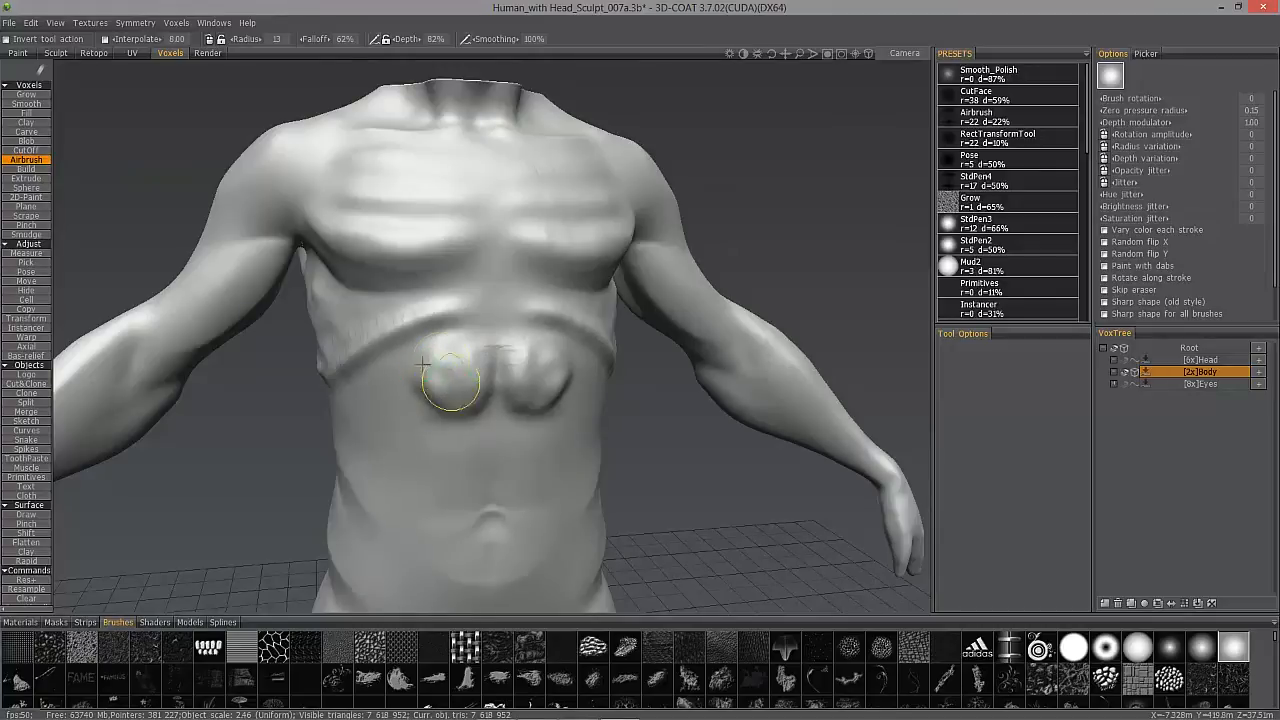
left_click_drag(448, 381, 459, 300)
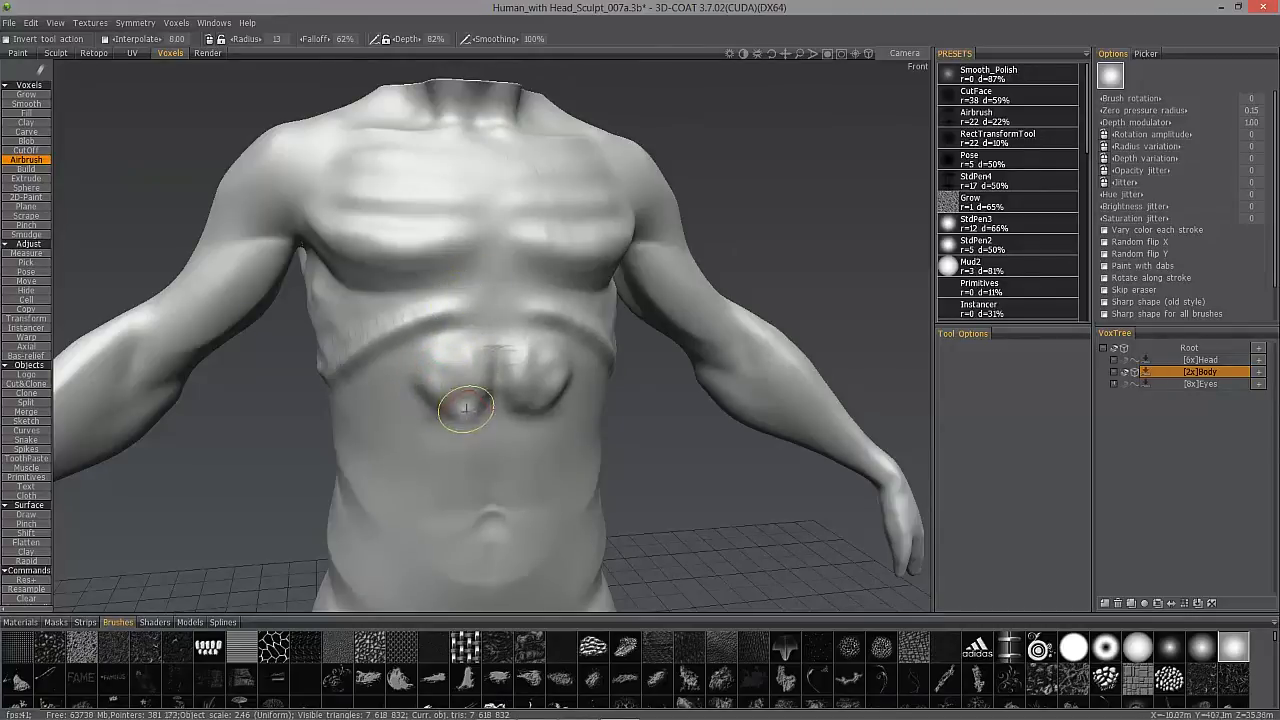
left_click_drag(462, 411, 391, 429, "alt")
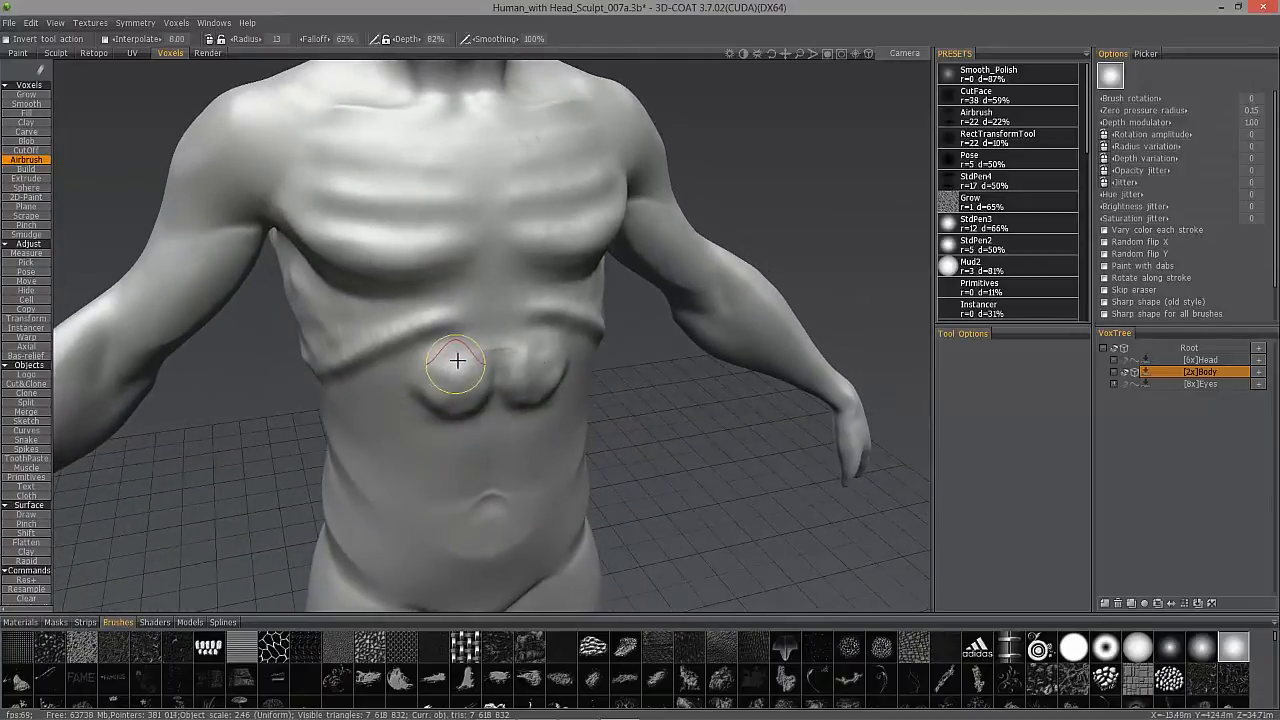
left_click_drag(442, 362, 457, 360, "alt")
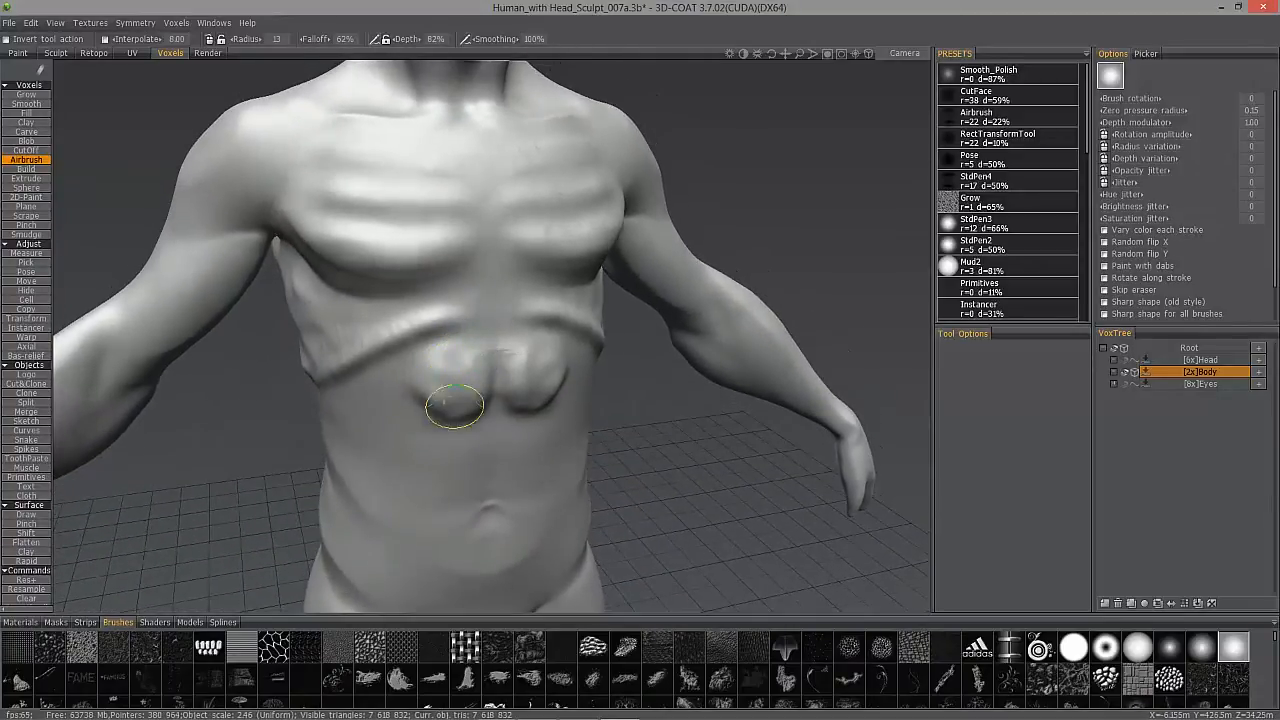
mouse_move(474, 372)
left_mouse_down("alt")
mouse_move(443, 363)
mouse_move(449, 430)
mouse_move(441, 380)
mouse_move(474, 367)
mouse_move(470, 384)
mouse_move(466, 371)
mouse_move(444, 384)
mouse_move(437, 429)
mouse_move(442, 389)
mouse_move(460, 377)
left_mouse_up("alt")
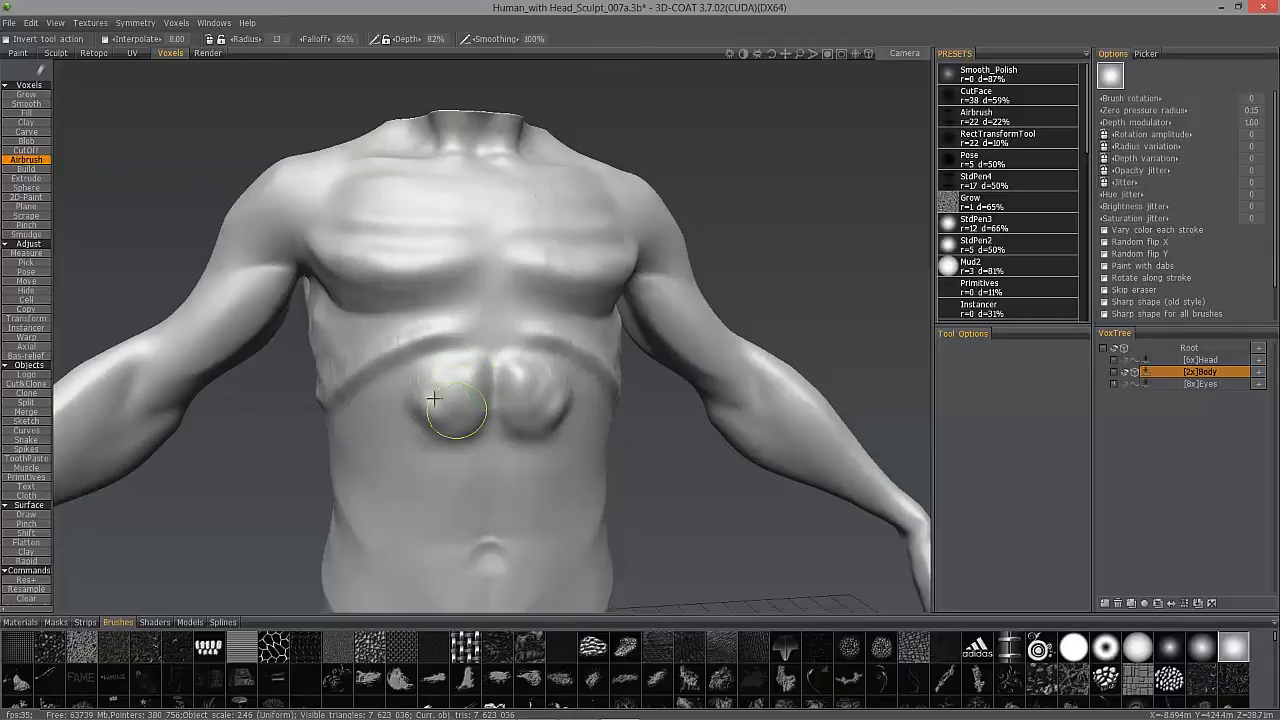
mouse_move(437, 400)
left_mouse_down("alt")
mouse_move(429, 380)
mouse_move(434, 423)
mouse_move(446, 417)
mouse_move(434, 400)
left_mouse_up("alt")
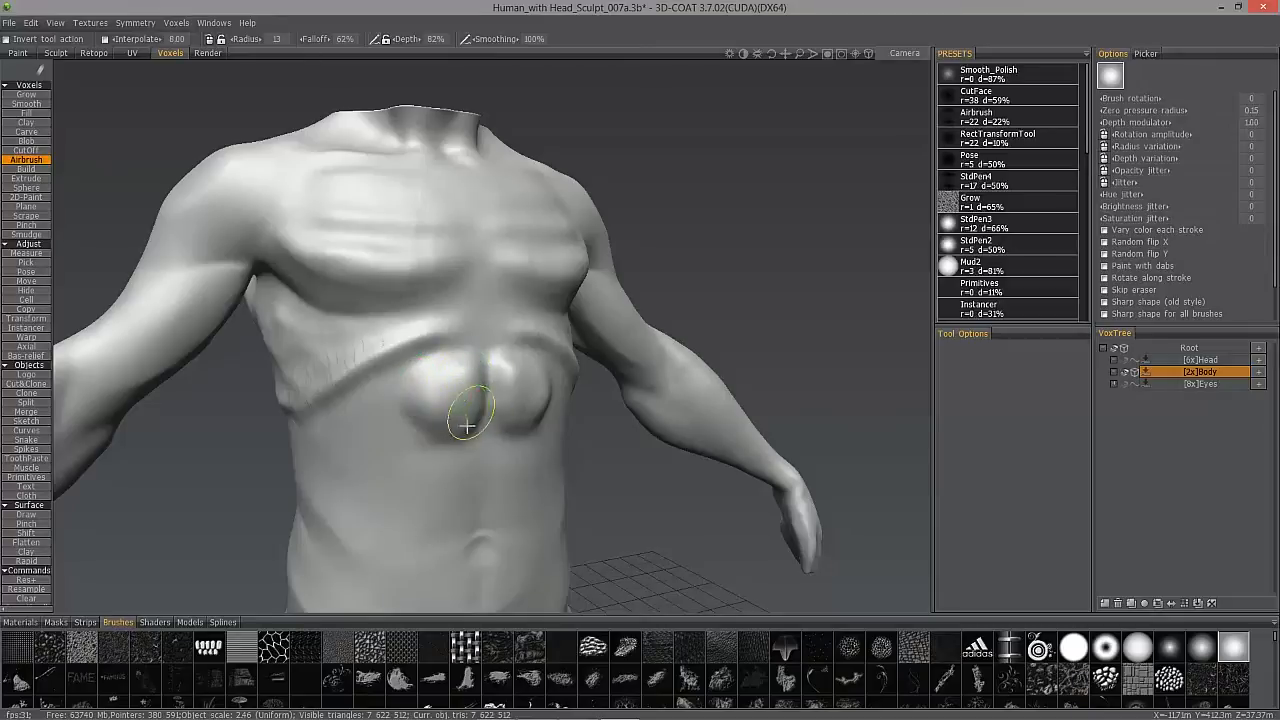
Sculpt a second pair of abdominal muscles beneath the upper pair, above the navel, using the Airbrush tool at radius 13 and 82% depth
left_click_drag(427, 402, 449, 388)
mouse_move(370, 327)
right_mouse_down()
mouse_move(394, 394)
mouse_move(423, 400)
mouse_move(437, 477)
mouse_move(464, 492)
right_mouse_up()
mouse_move(464, 492)
left_mouse_down()
mouse_move(457, 516)
mouse_move(414, 486)
mouse_move(454, 463)
mouse_move(414, 512)
mouse_move(479, 508)
mouse_move(453, 527)
mouse_move(451, 491)
mouse_move(424, 511)
mouse_move(450, 491)
left_mouse_up()
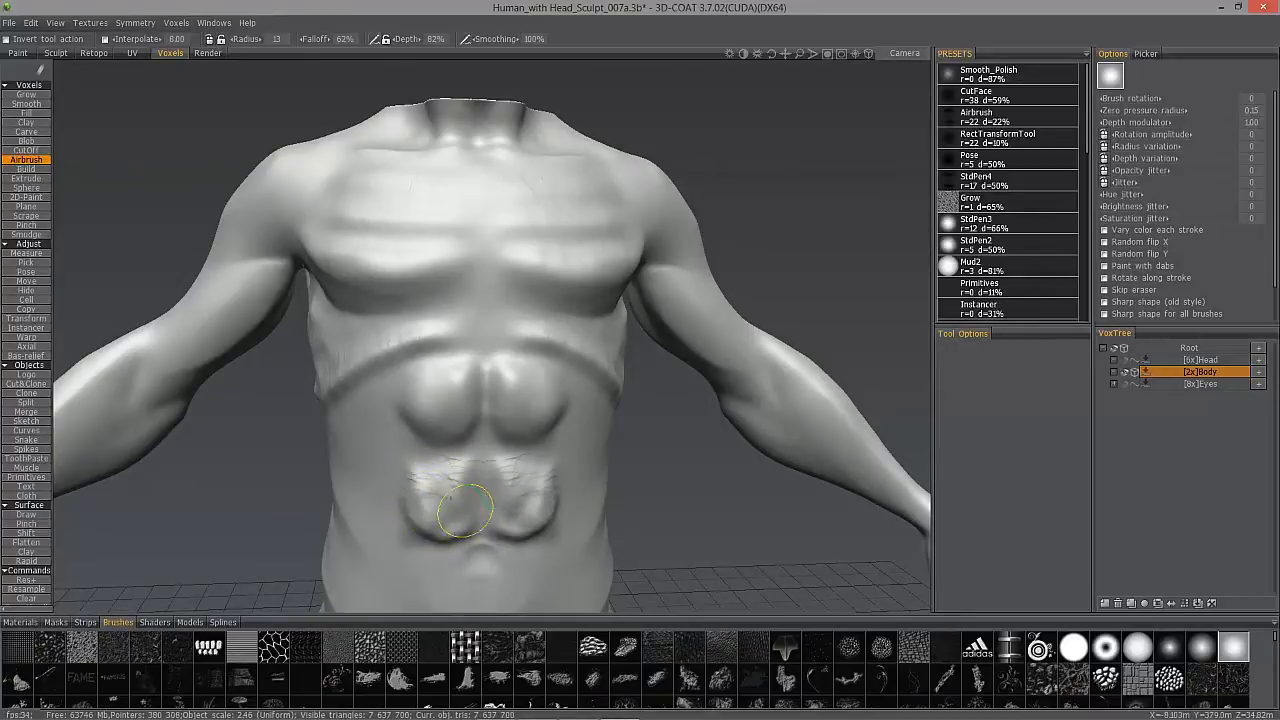
mouse_move(379, 362)
left_mouse_down("alt")
mouse_move(374, 343)
mouse_move(420, 531)
mouse_move(456, 469)
mouse_move(417, 500)
mouse_move(409, 486)
mouse_move(436, 497)
mouse_move(400, 500)
mouse_move(437, 511)
left_mouse_up("alt")
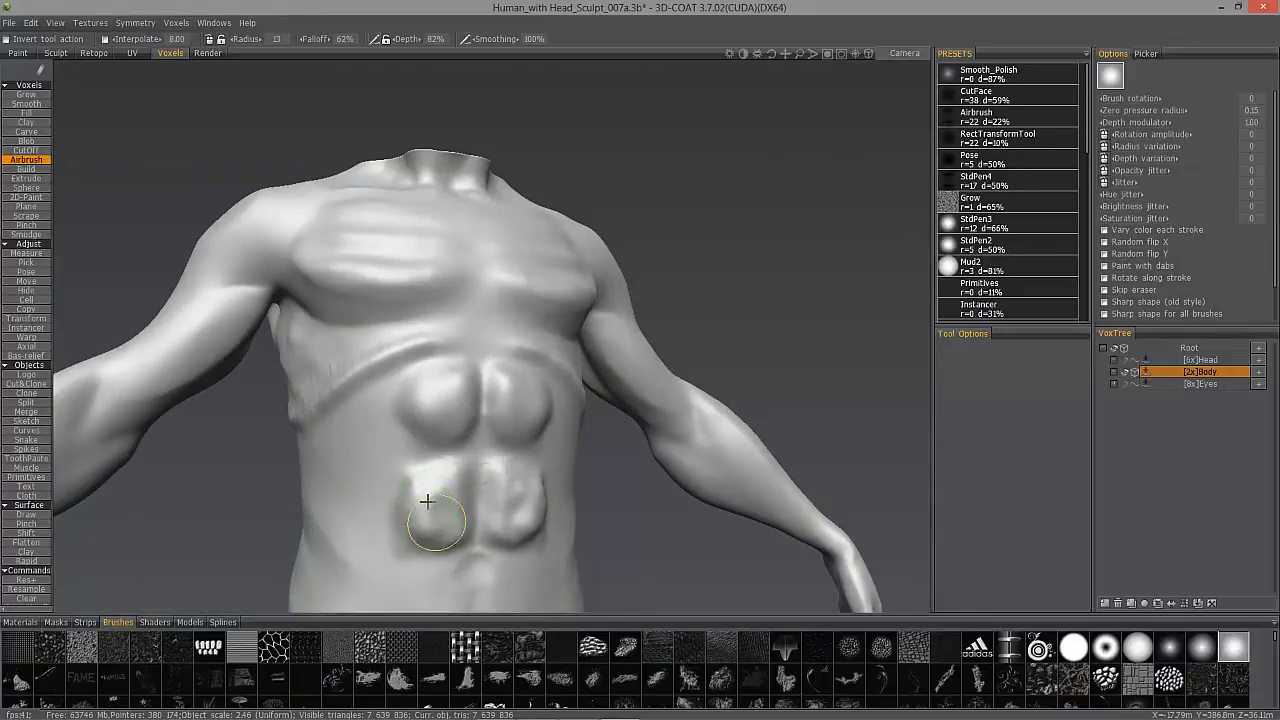
mouse_move(422, 474)
left_mouse_down("alt")
mouse_move(406, 337)
mouse_move(420, 495)
left_mouse_up("alt")
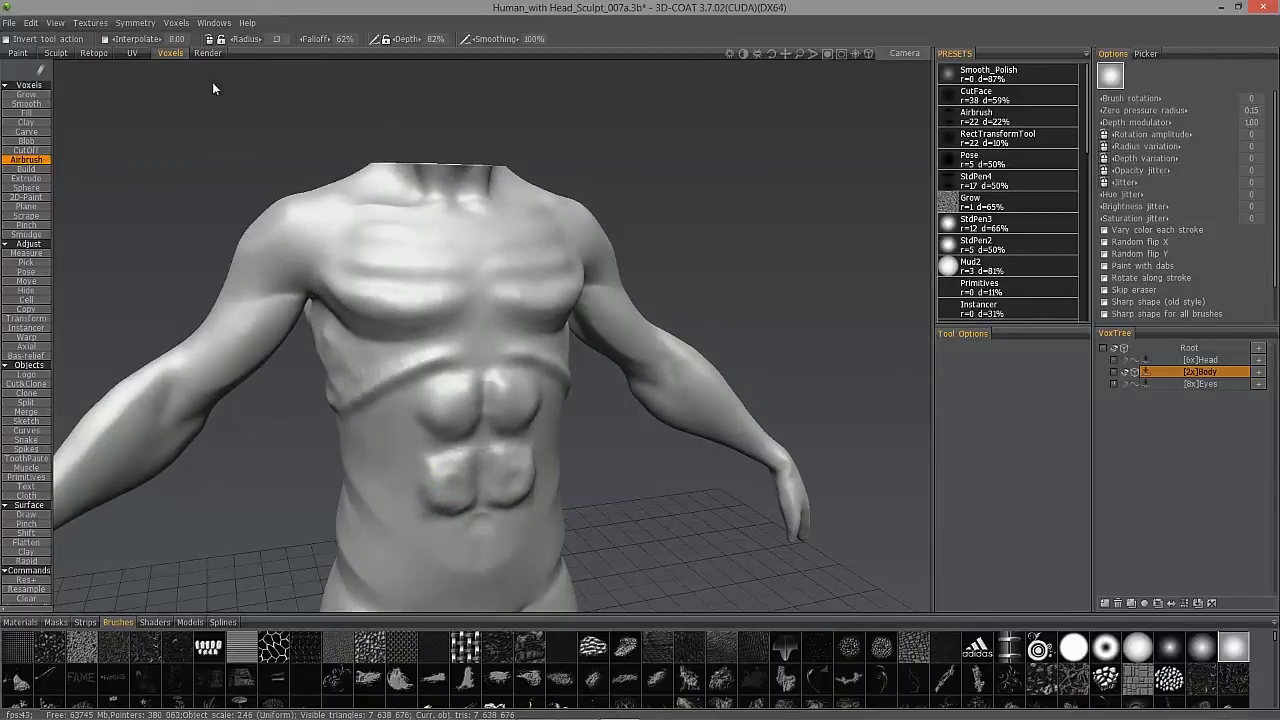
Smooth both pairs of abdominal muscles, softening their edges and the grooves between them
left_click(182, 25)
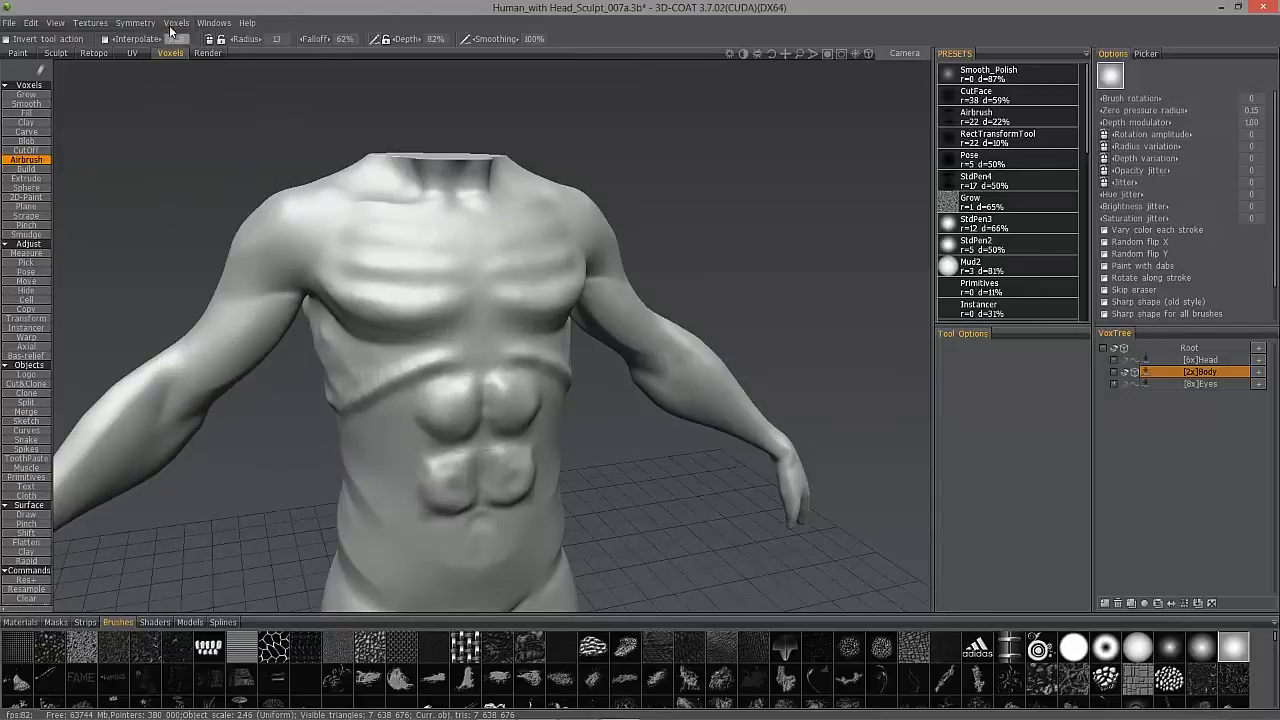
left_click(176, 23)
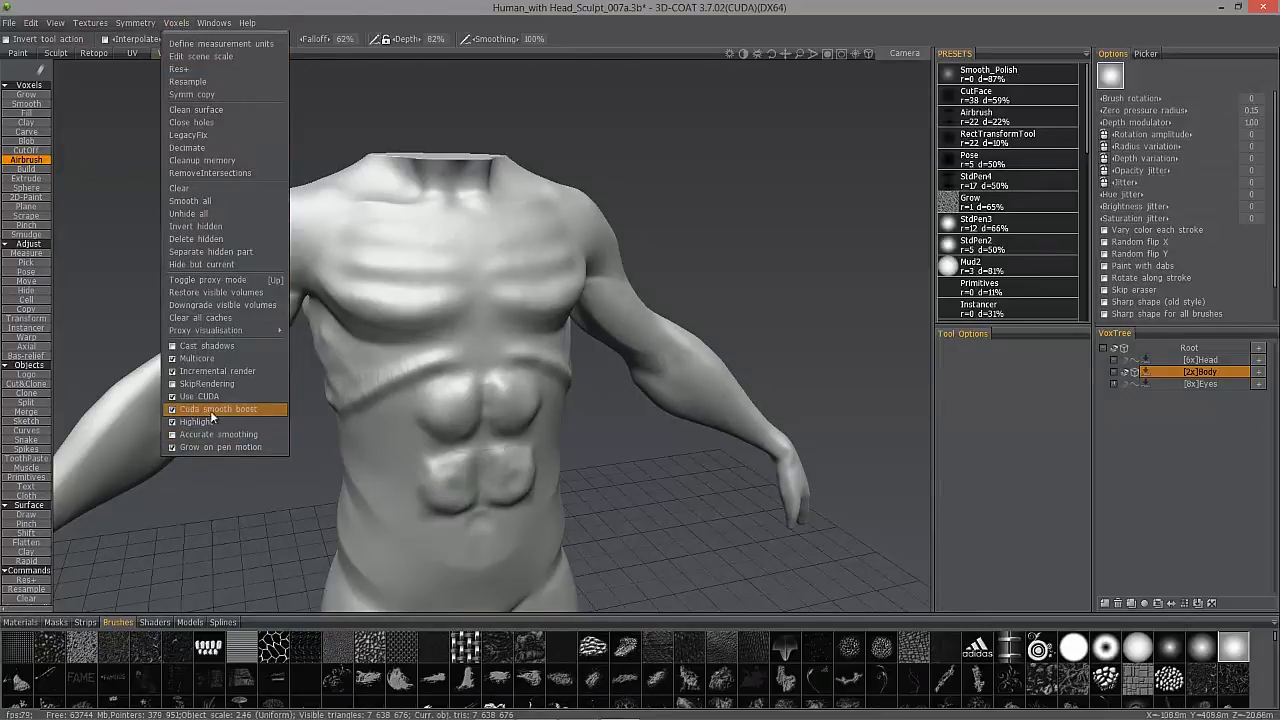
right_click_drag(454, 418, 454, 444, "alt")
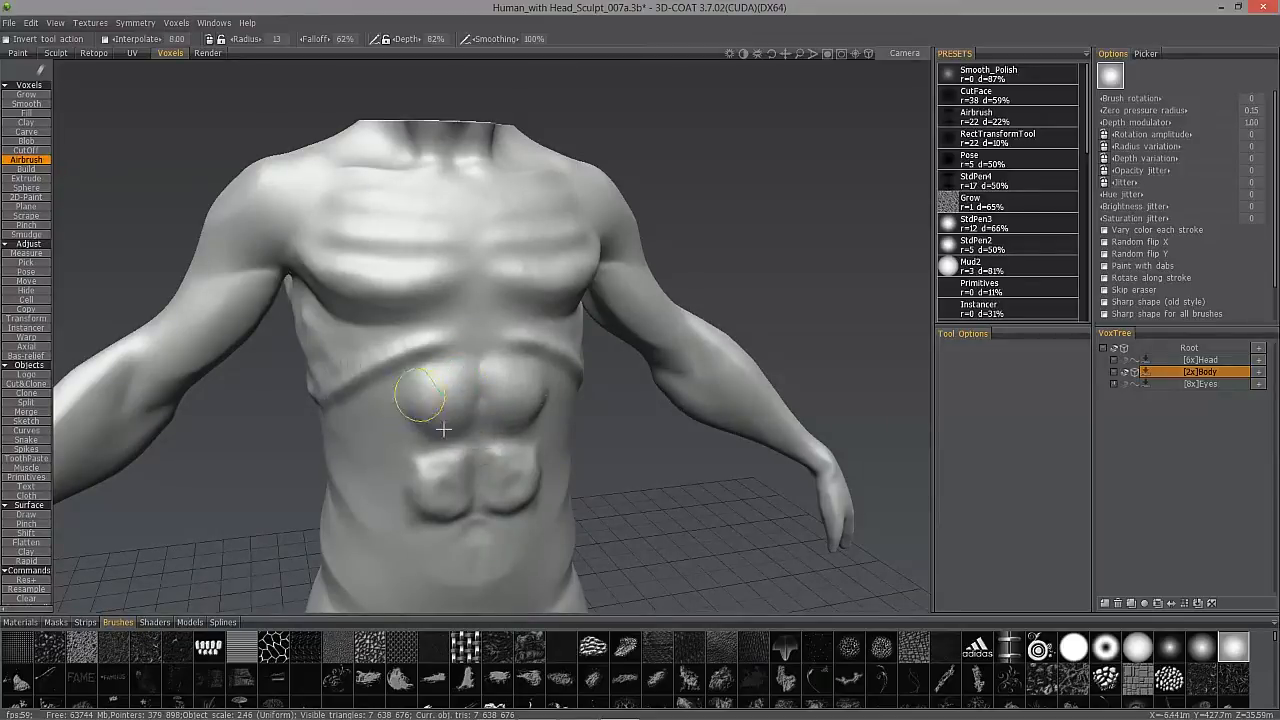
mouse_move(472, 420)
left_mouse_down("shift")
mouse_move(419, 368)
mouse_move(428, 469)
left_mouse_up("shift")
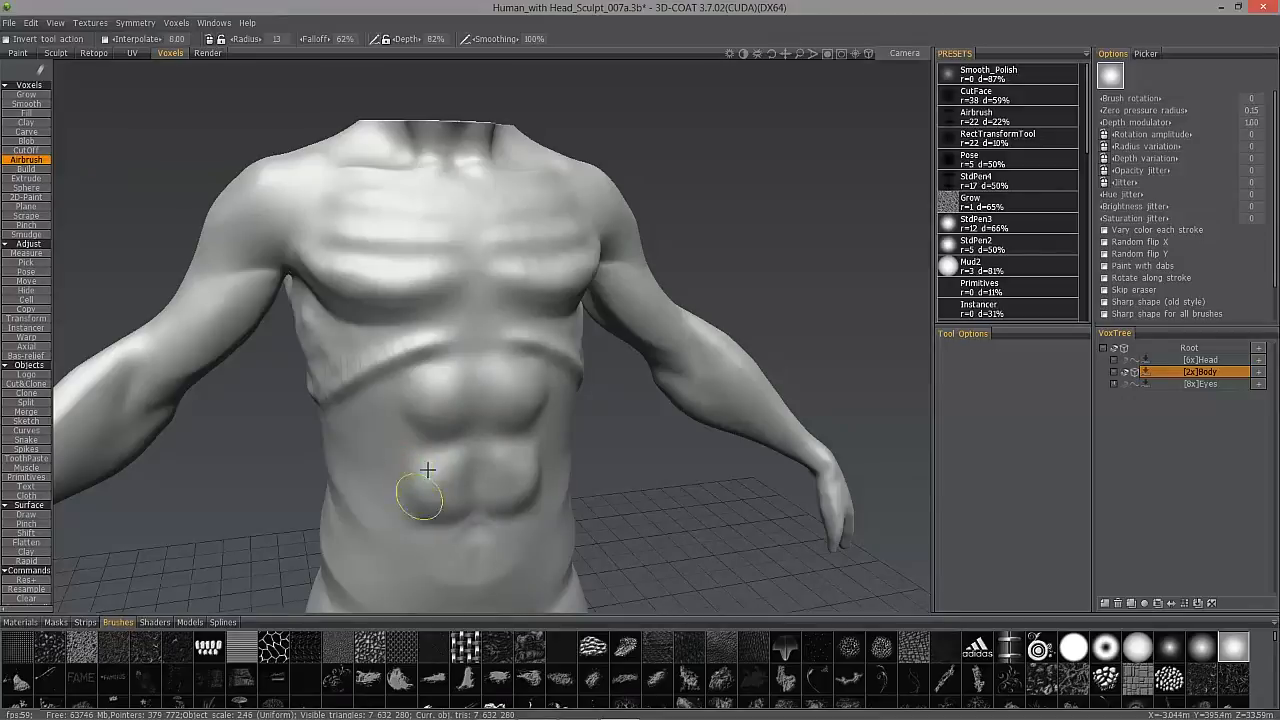
Smooth the horizontal muscle strands across the pectorals so they blend into the chest
left_click_drag(376, 385, 380, 270, "alt")
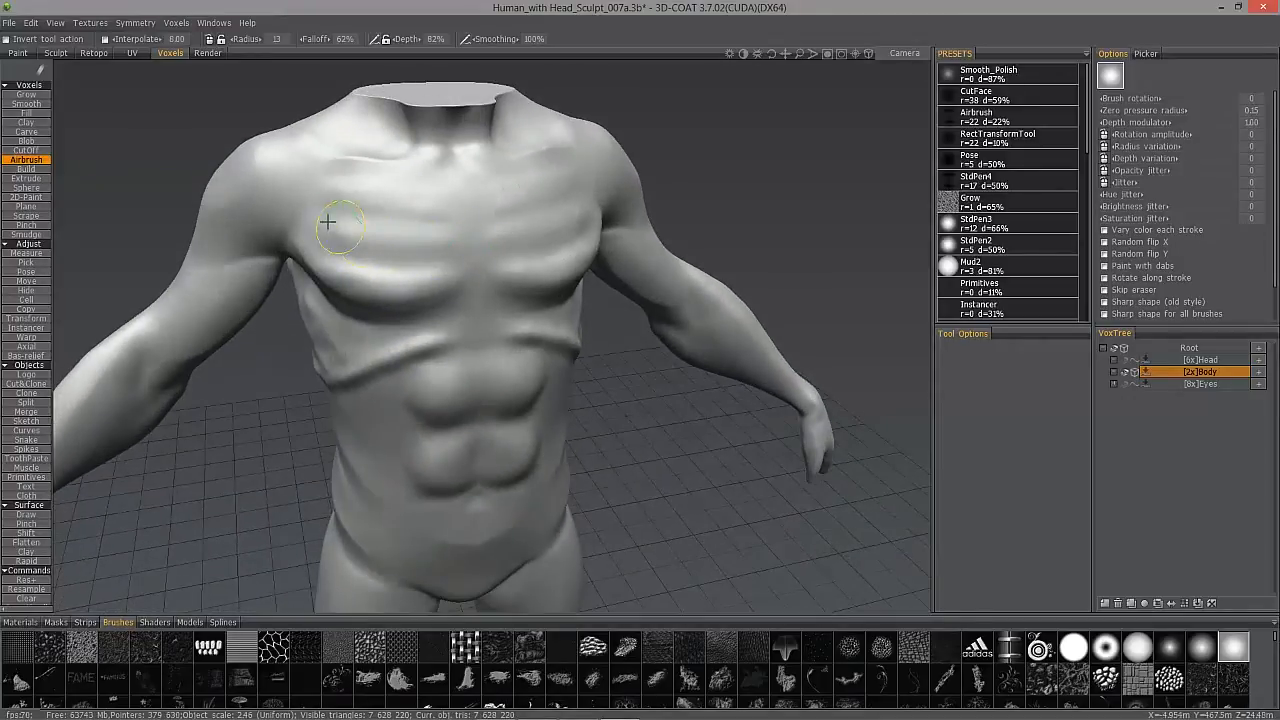
left_click_drag(310, 189, 434, 303)
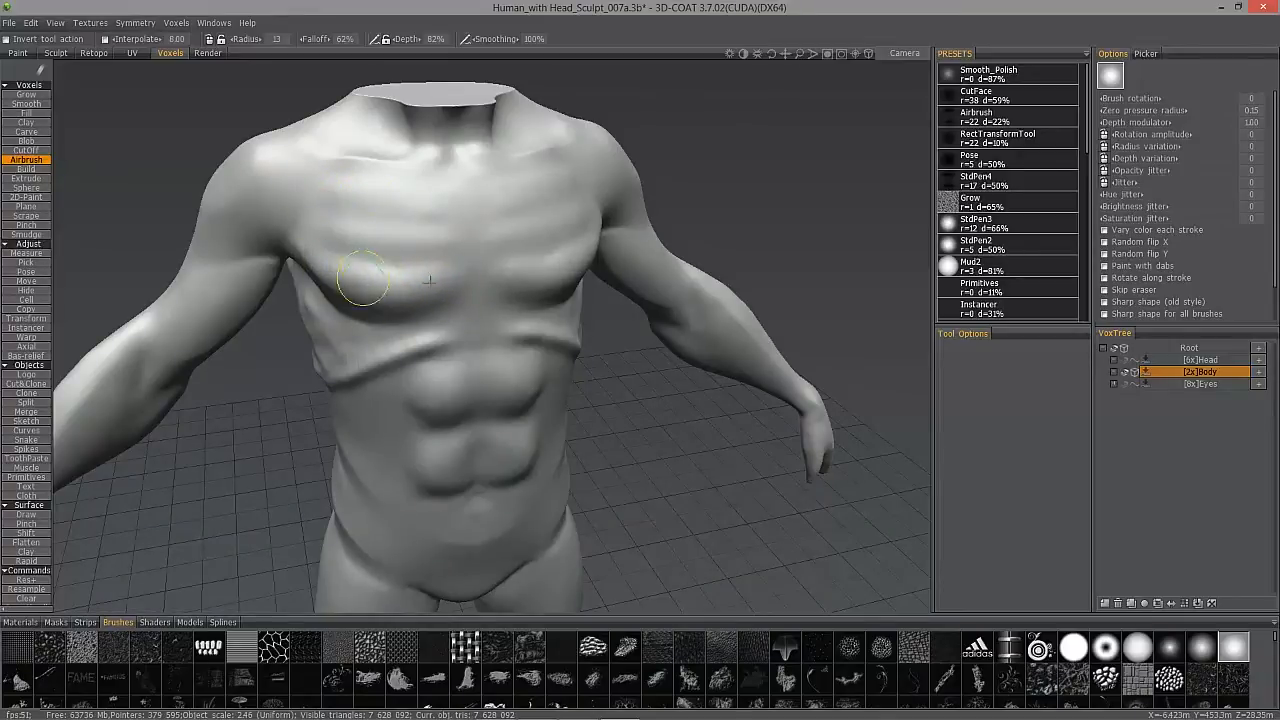
left_click_drag(372, 262, 390, 275)
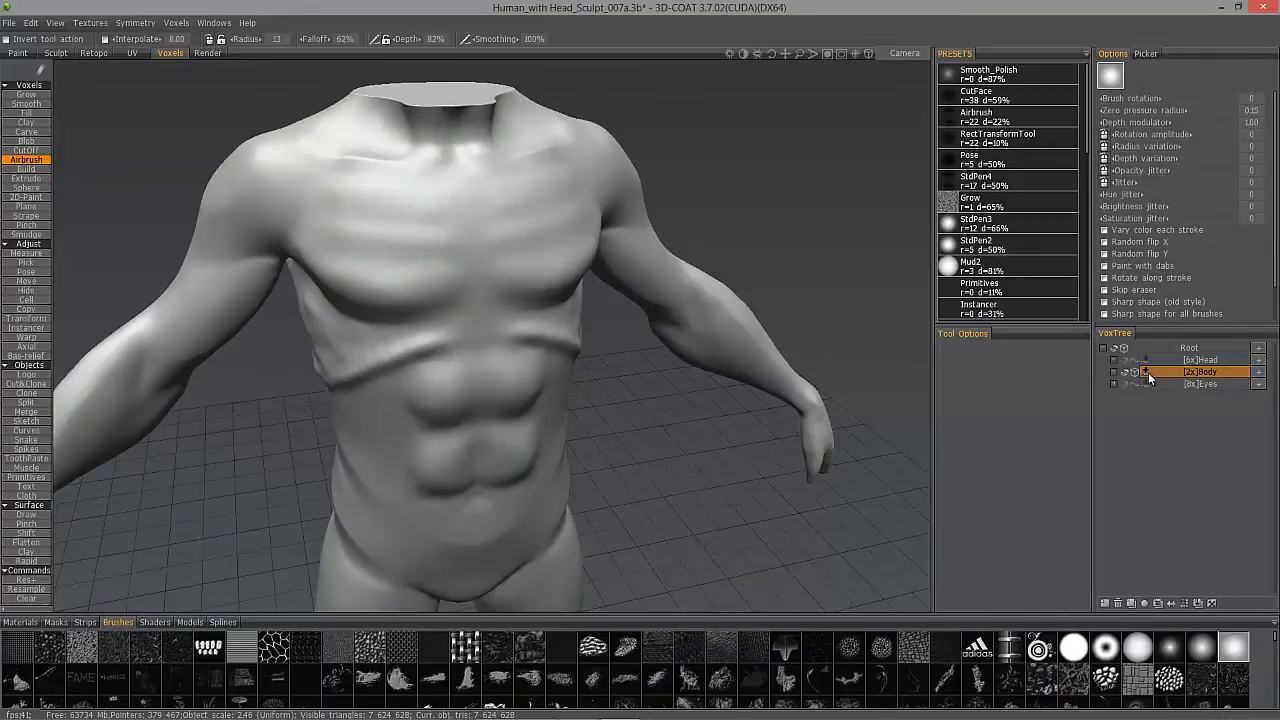
Smooth the side of the rib cage below the armpit and the outer end of the rib cage arch
right_click_drag(600, 330, 300, 343)
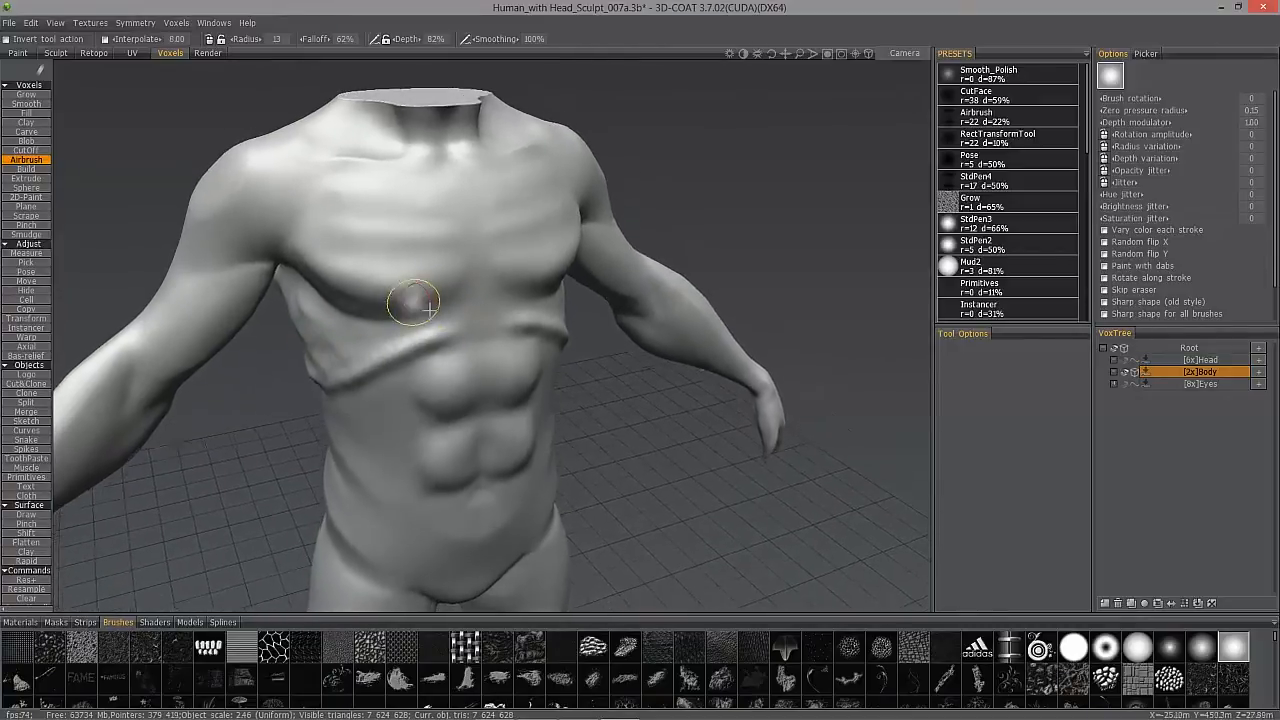
right_click_drag(319, 243, 345, 362)
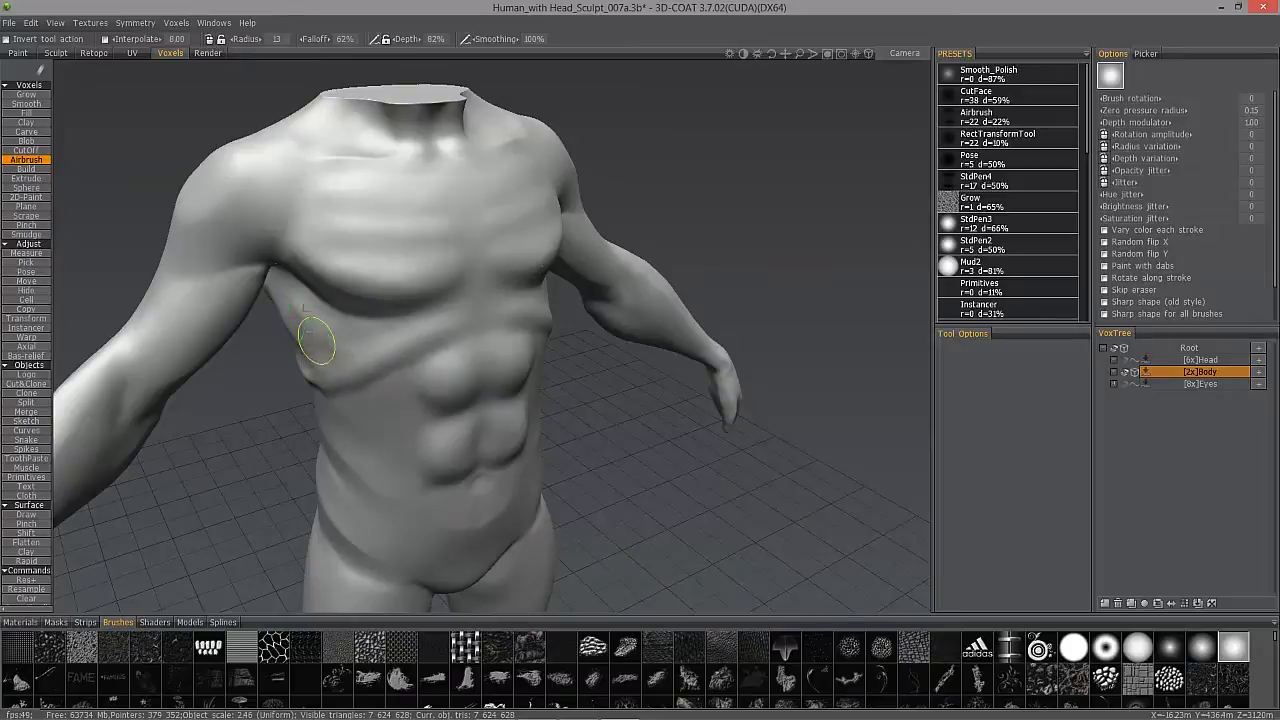
right_click_drag(360, 406, 314, 377)
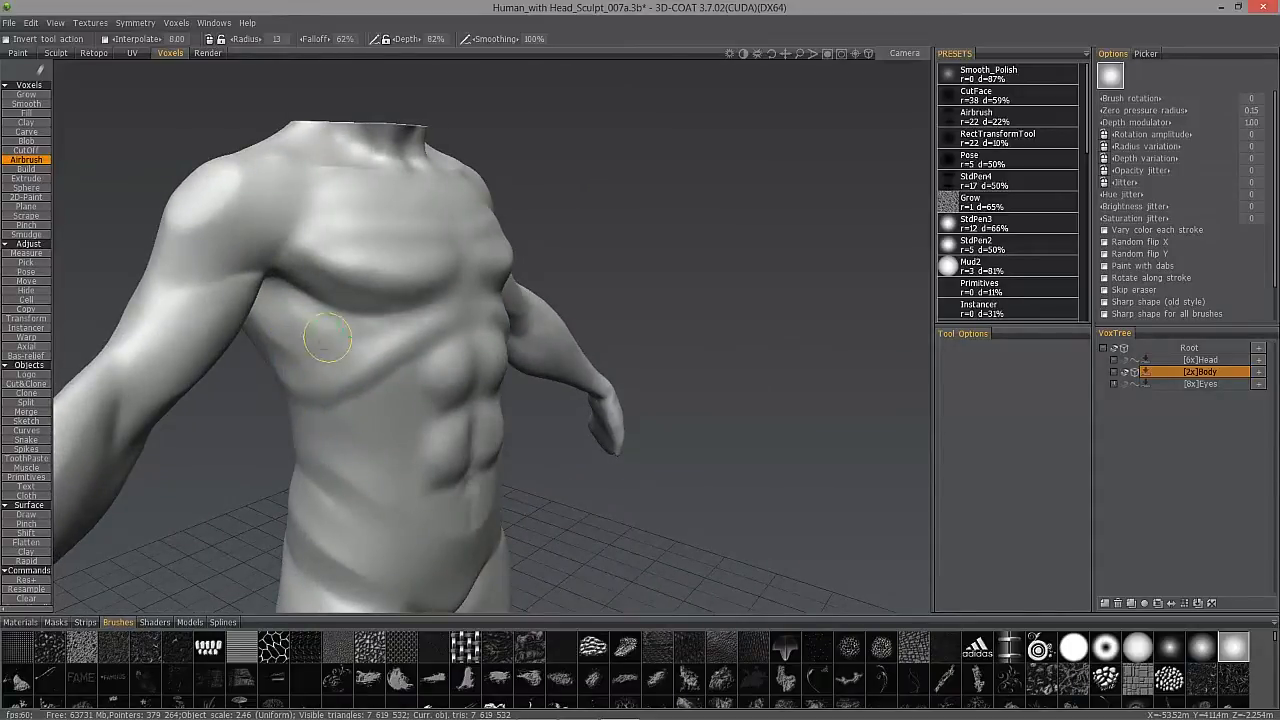
Hide the Body volume, show the Head volume and make it the active one
right_click_drag(391, 486, 471, 194)
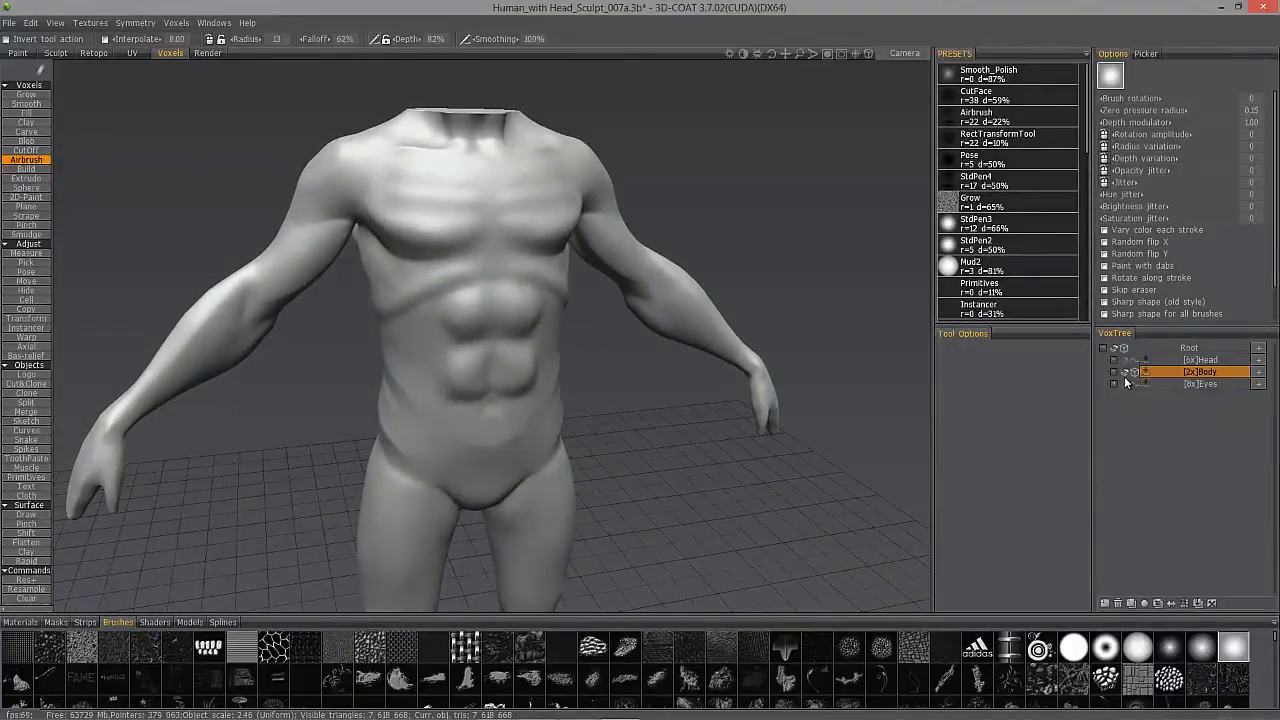
left_click(1125, 373)
left_click(1126, 360)
left_click(1200, 360)
left_click(1191, 384, "ctrl")
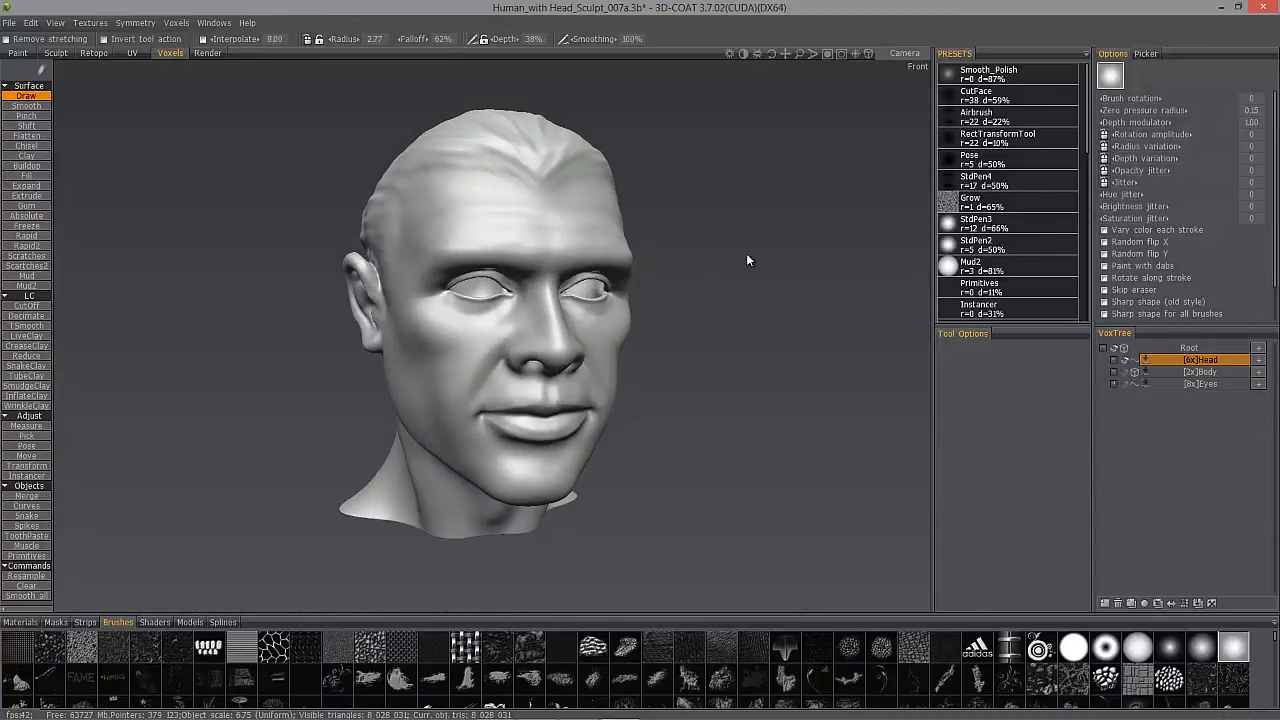
Examine the head's forehead, brows and eyes from several angles and at close range
left_click_drag(800, 204, 738, 346)
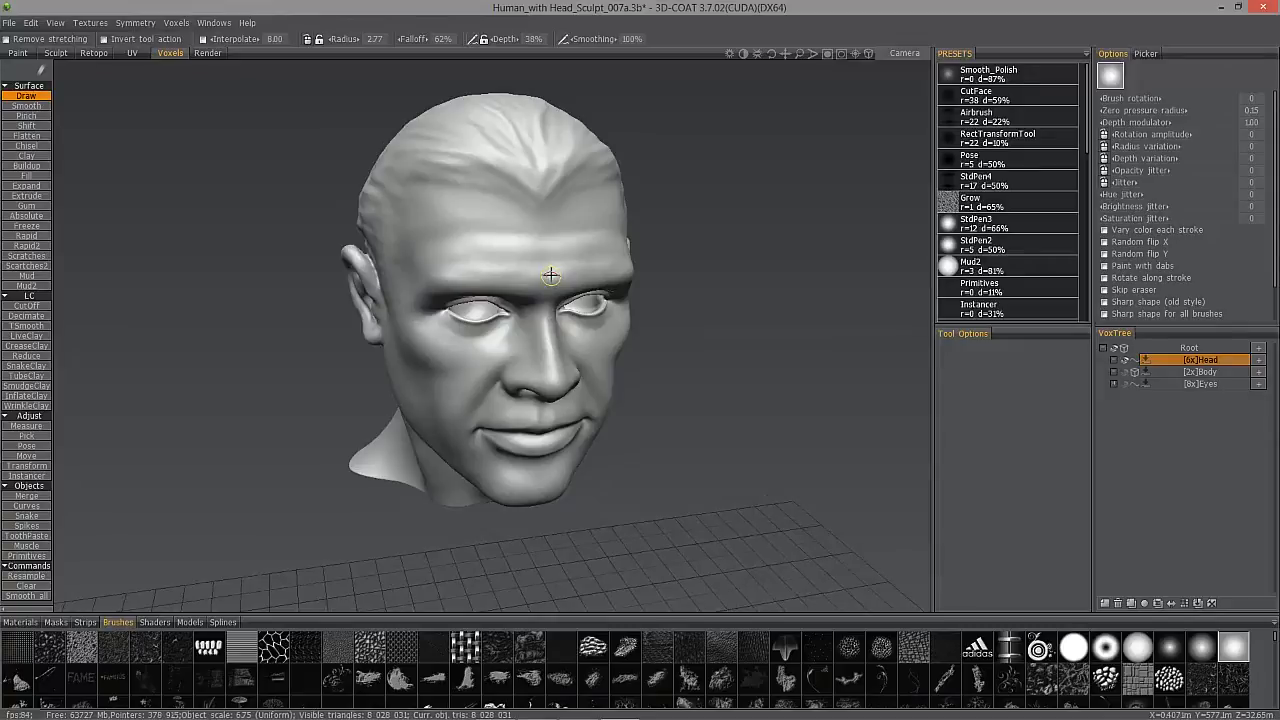
left_click_drag(550, 293, 550, 245, "alt")
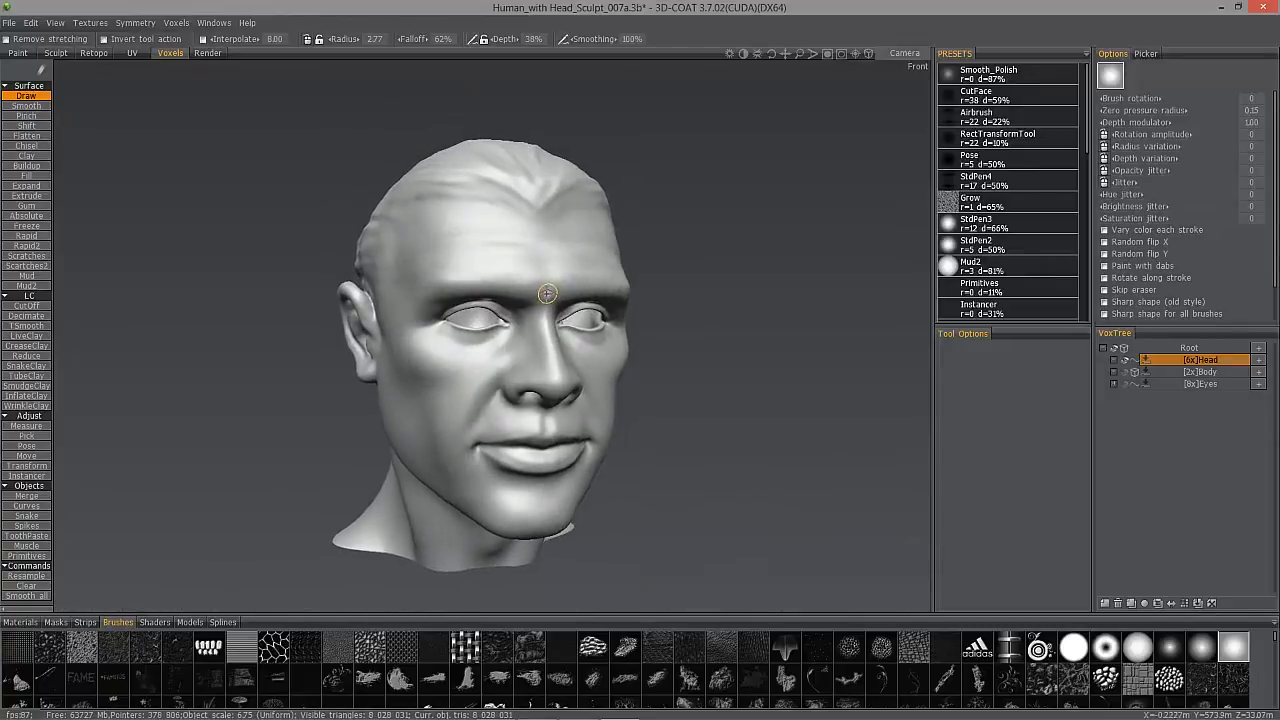
left_click_drag(550, 293, 398, 320, "alt")
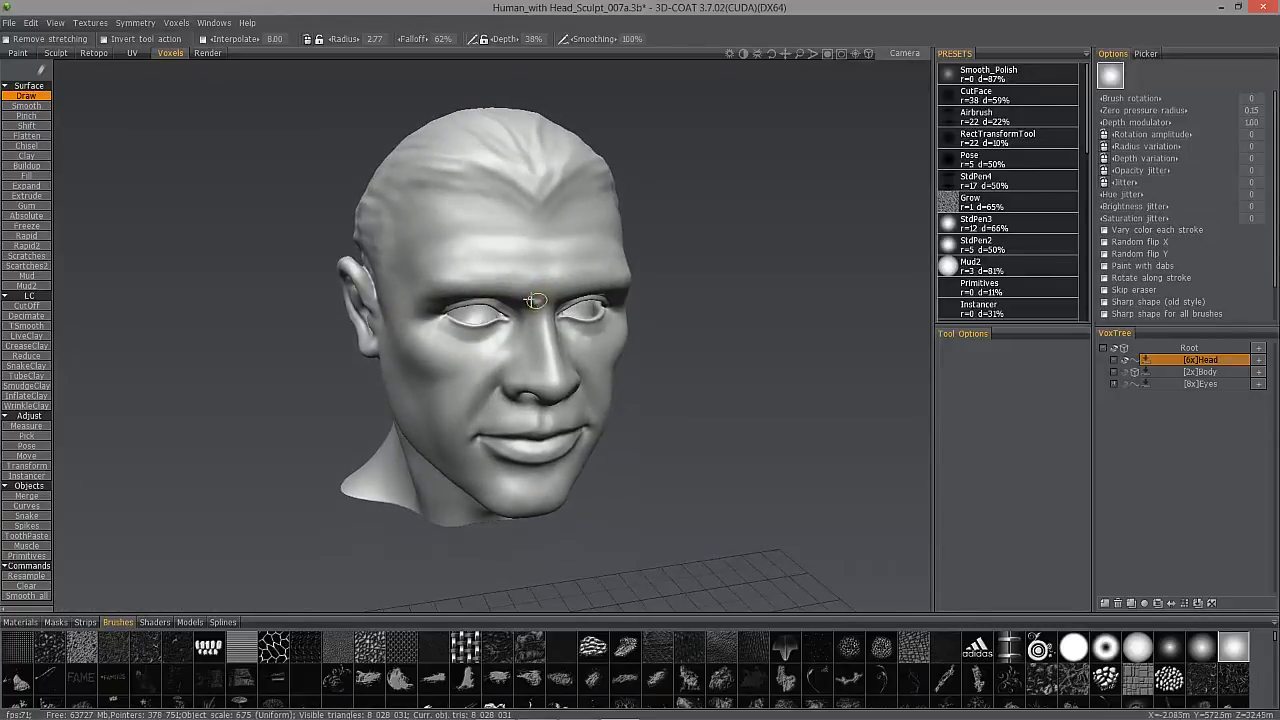
left_click_drag(535, 300, 525, 282, "alt")
mouse_move(416, 315)
left_mouse_down("alt")
mouse_move(414, 334)
mouse_move(438, 287)
mouse_move(383, 277)
mouse_move(409, 271)
mouse_move(430, 320)
left_mouse_up("alt")
right_click_drag(434, 320, 320, 467, "alt")
left_click_drag(320, 467, 188, 566, "alt")
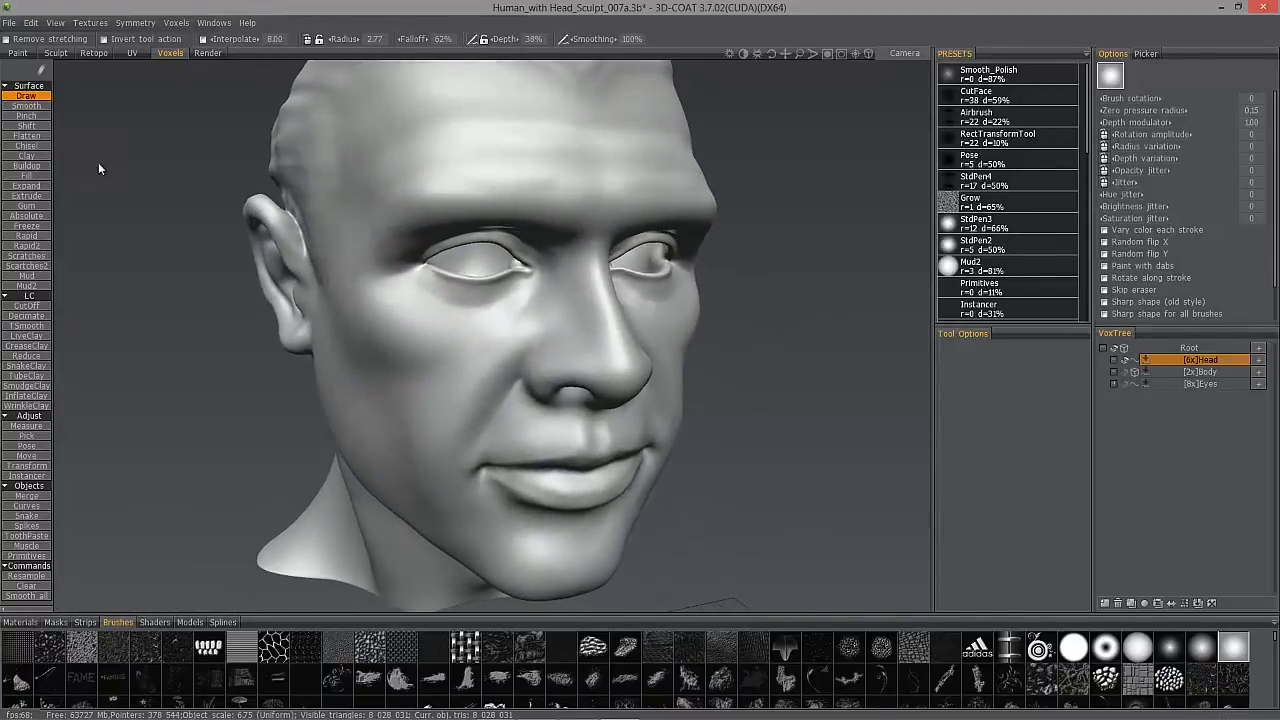
middle_click_drag(558, 180, 613, 393, "alt")
scroll(664, 362, "up", 8)
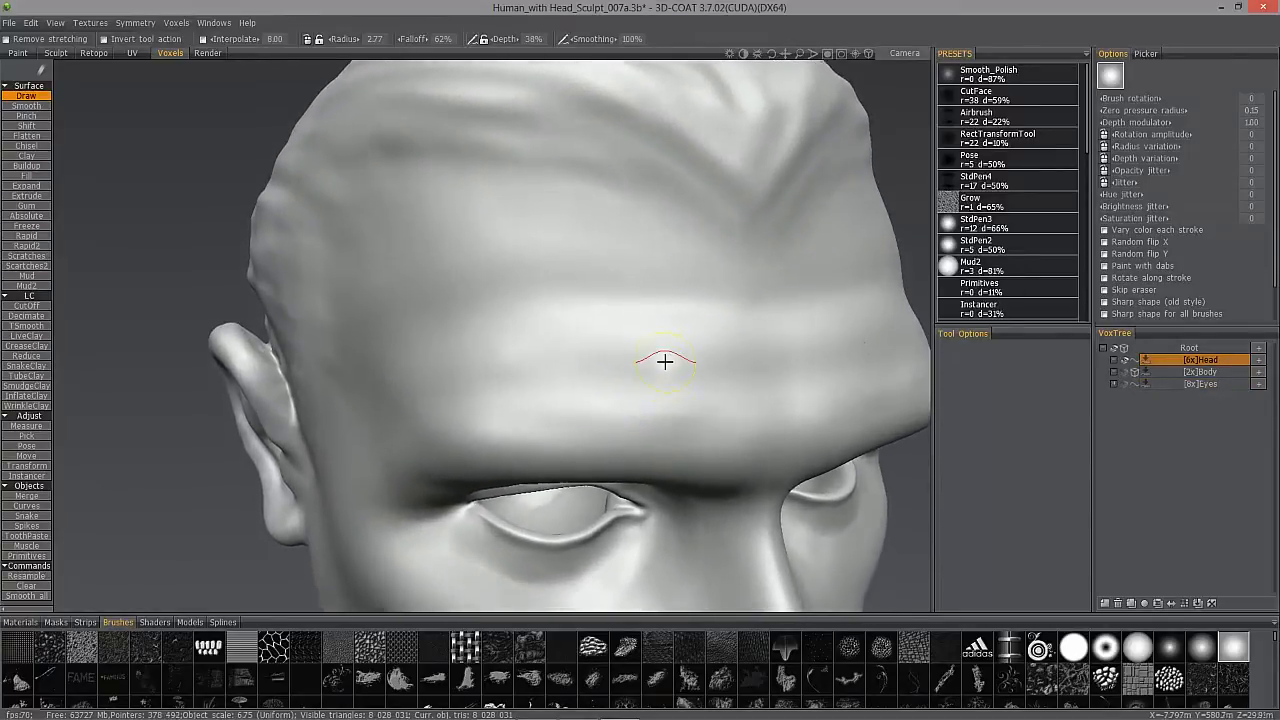
scroll(665, 362, "up", 1)
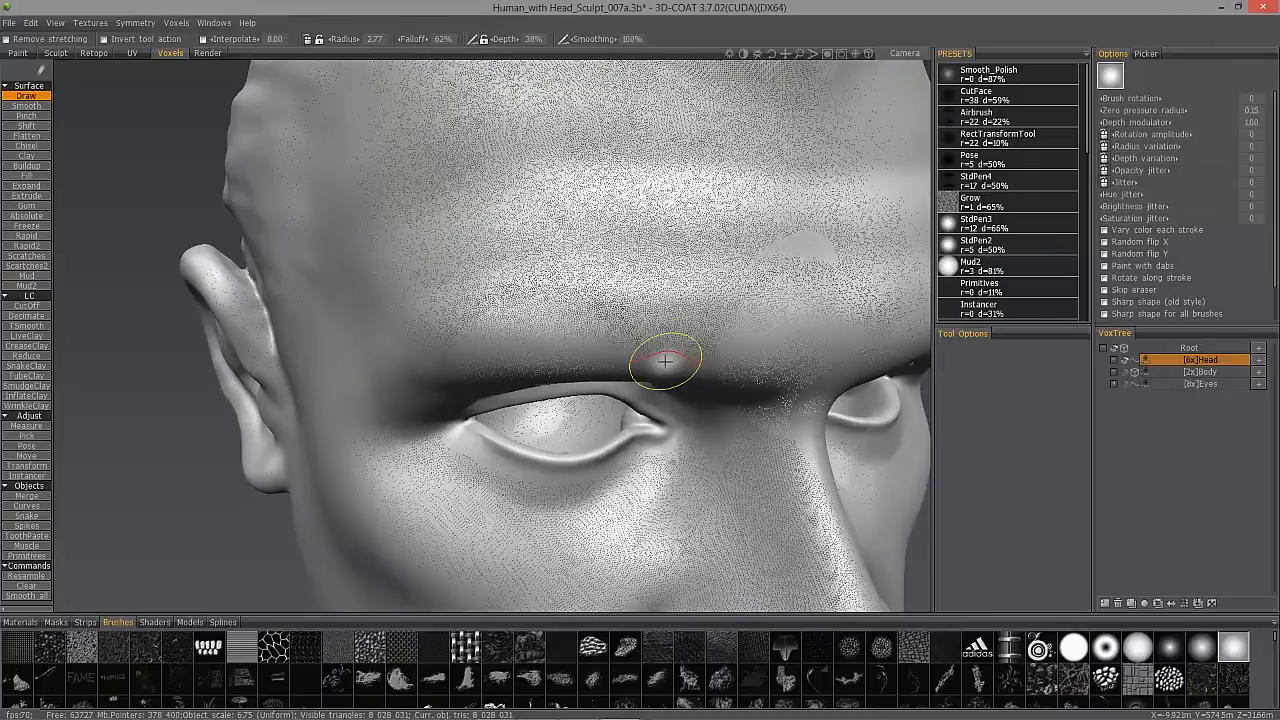
left_click_drag(665, 362, 665, 362, "alt")
middle_click_drag(665, 362, 665, 362, "alt")
scroll(458, 362, "down", 1)
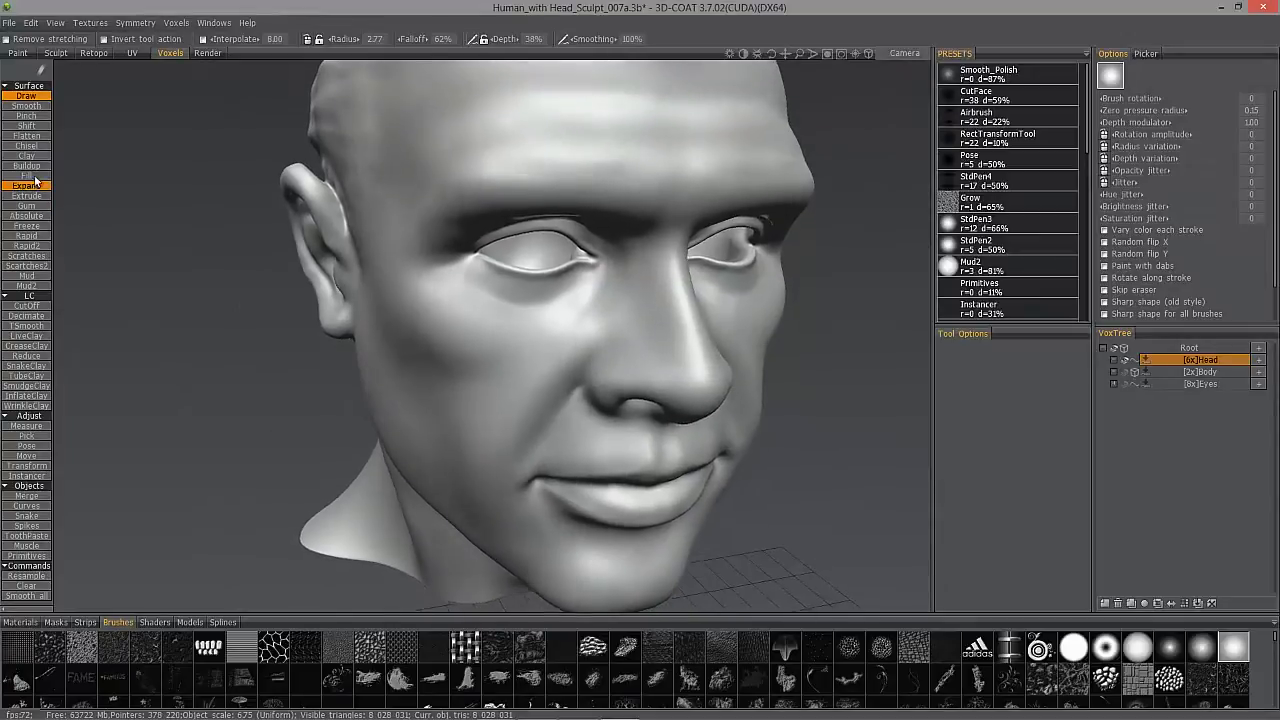
Build up the cheek beside the fold between nose and mouth using the Buildup tool at about radius 4.6 and 32% depth
left_click(30, 168)
left_click_drag(475, 219, 514, 214, "alt")
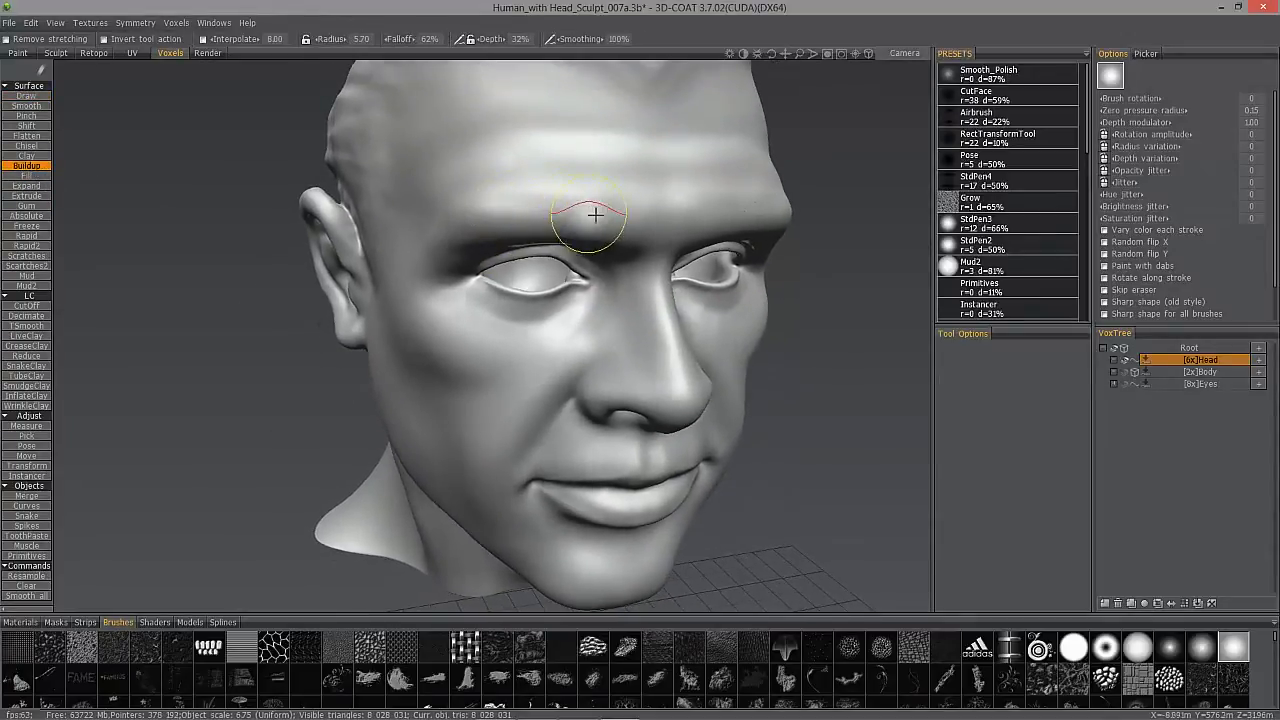
key("bracketleft")
key("bracketleft")
left_click_drag(597, 220, 546, 226, "alt")
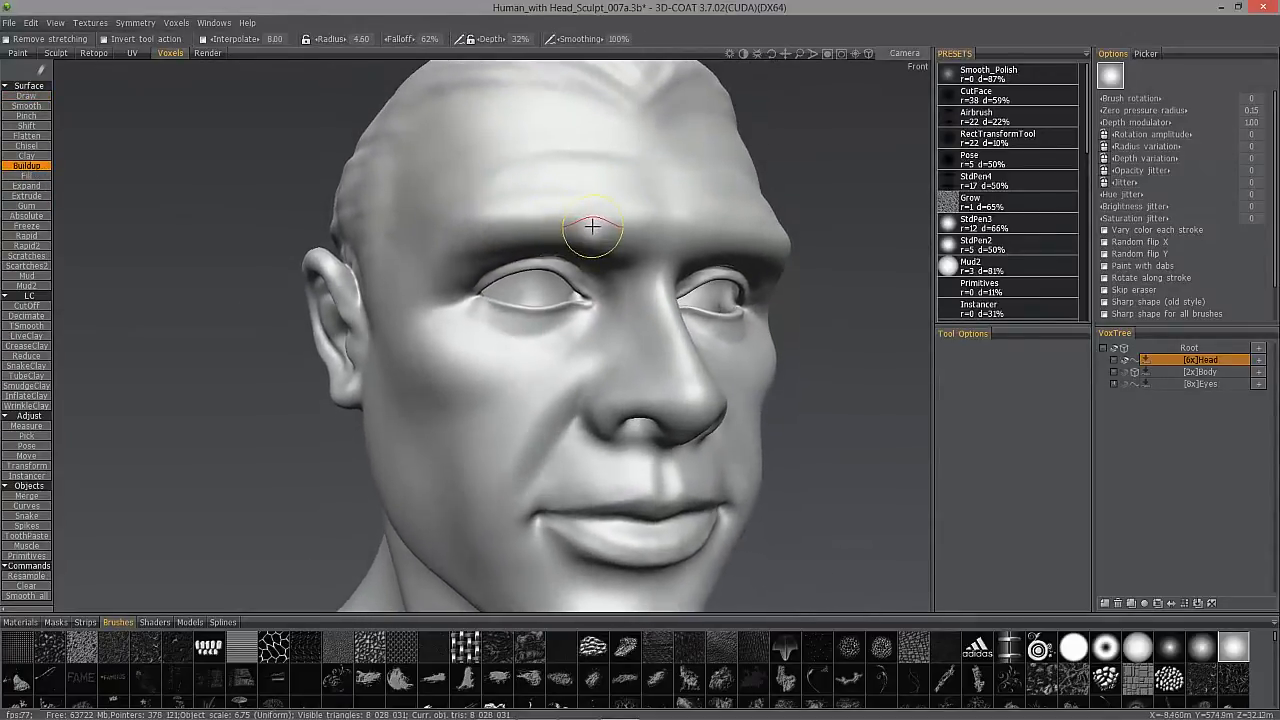
mouse_move(422, 424)
left_mouse_down("alt")
mouse_move(551, 394)
mouse_move(534, 389)
mouse_move(533, 423)
left_mouse_up("alt")
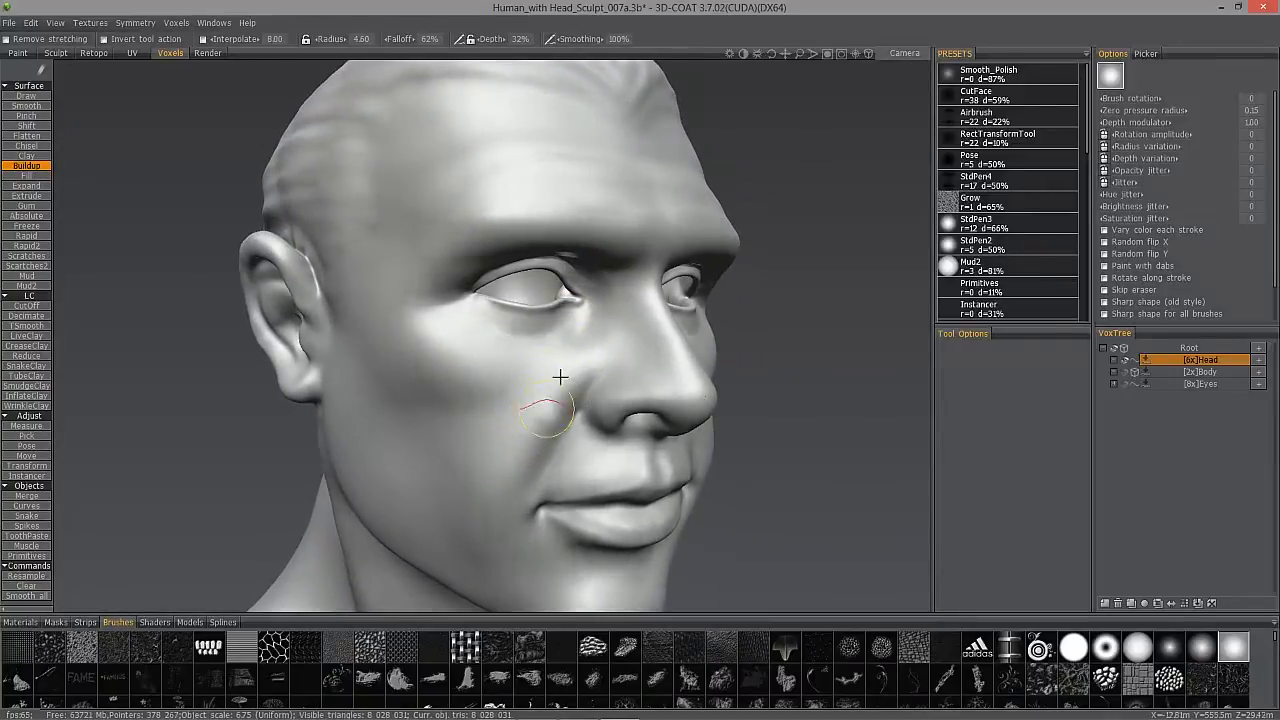
left_click_drag(500, 462, 524, 428, "alt")
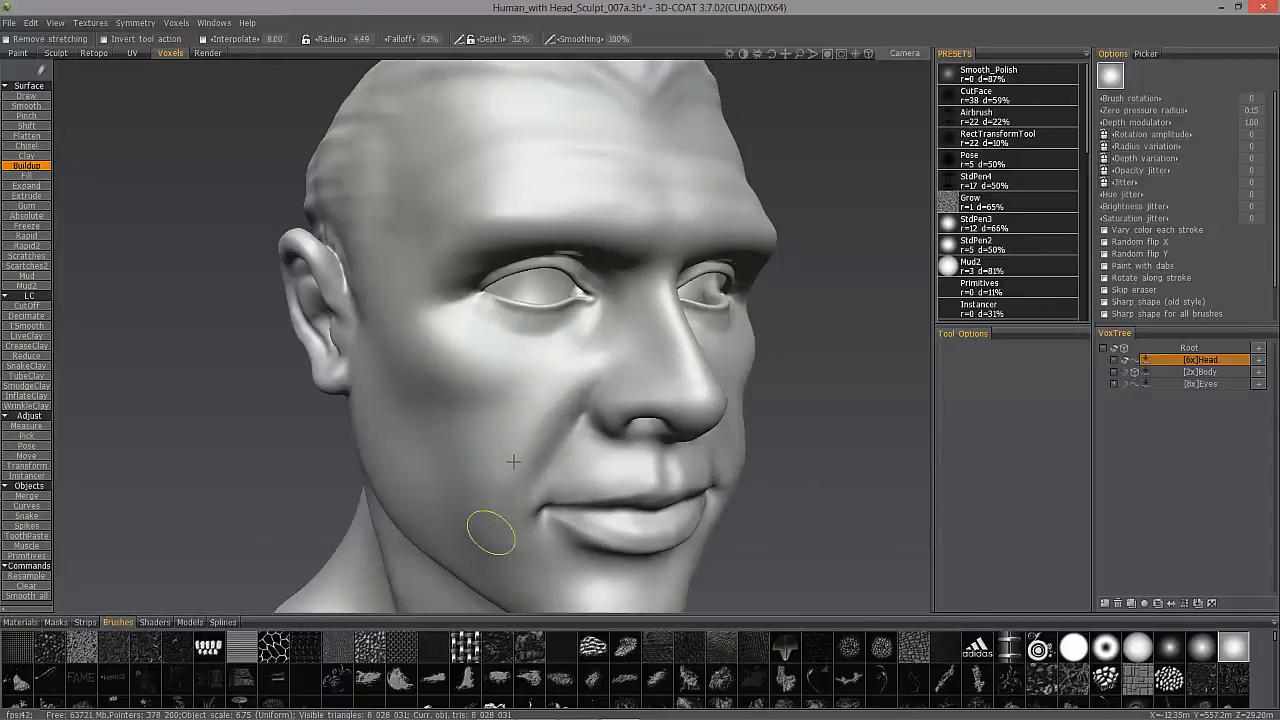
Shape the cheek muscle outside the corner of the mouth down toward the jaw with Buildup strokes at radius 4.80
mouse_move(505, 436)
left_mouse_down("alt")
mouse_move(486, 334)
mouse_move(474, 466)
mouse_move(457, 471)
mouse_move(495, 396)
left_mouse_up("alt")
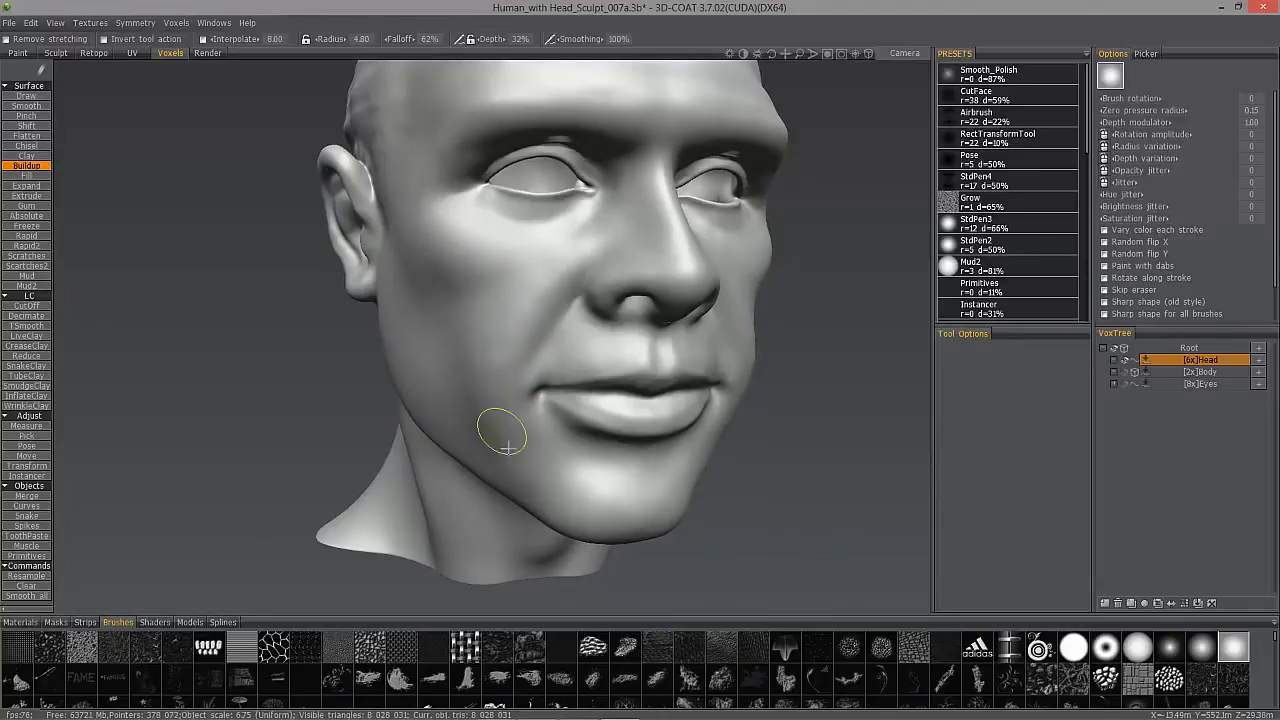
mouse_move(488, 430)
left_mouse_down("alt")
mouse_move(514, 309)
mouse_move(482, 430)
left_mouse_up("alt")
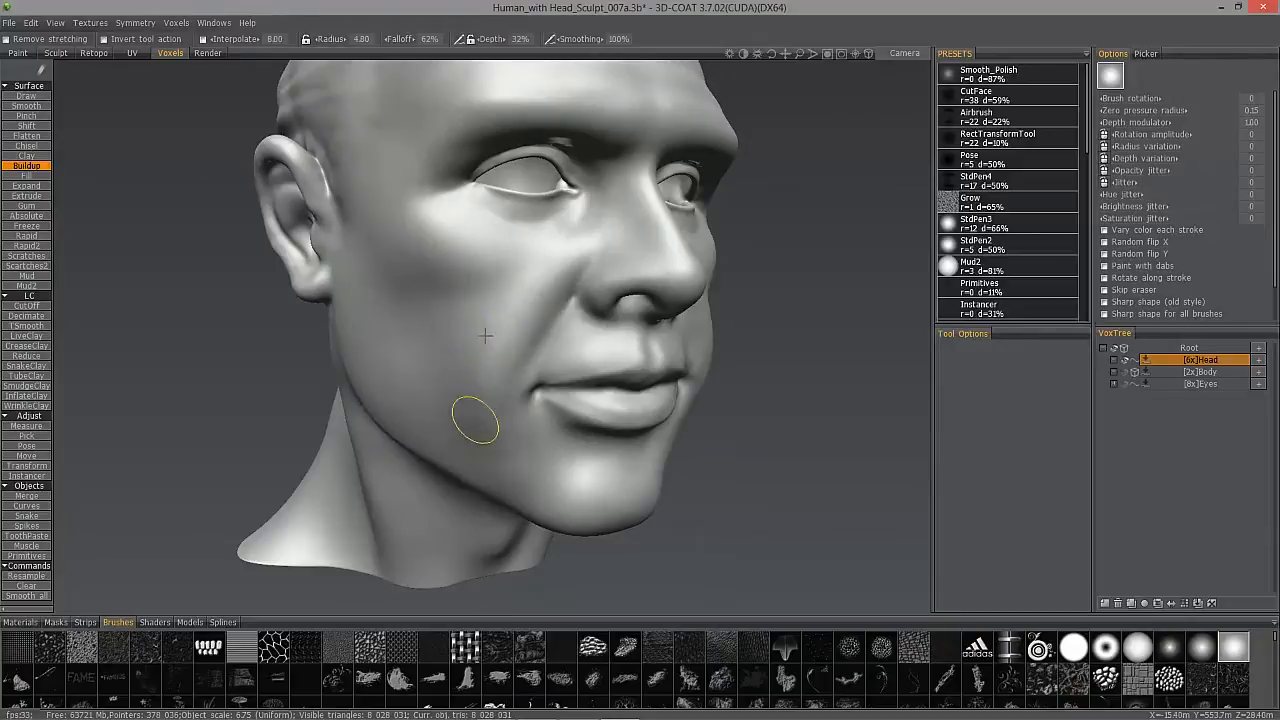
left_click_drag(474, 361, 491, 309, "alt")
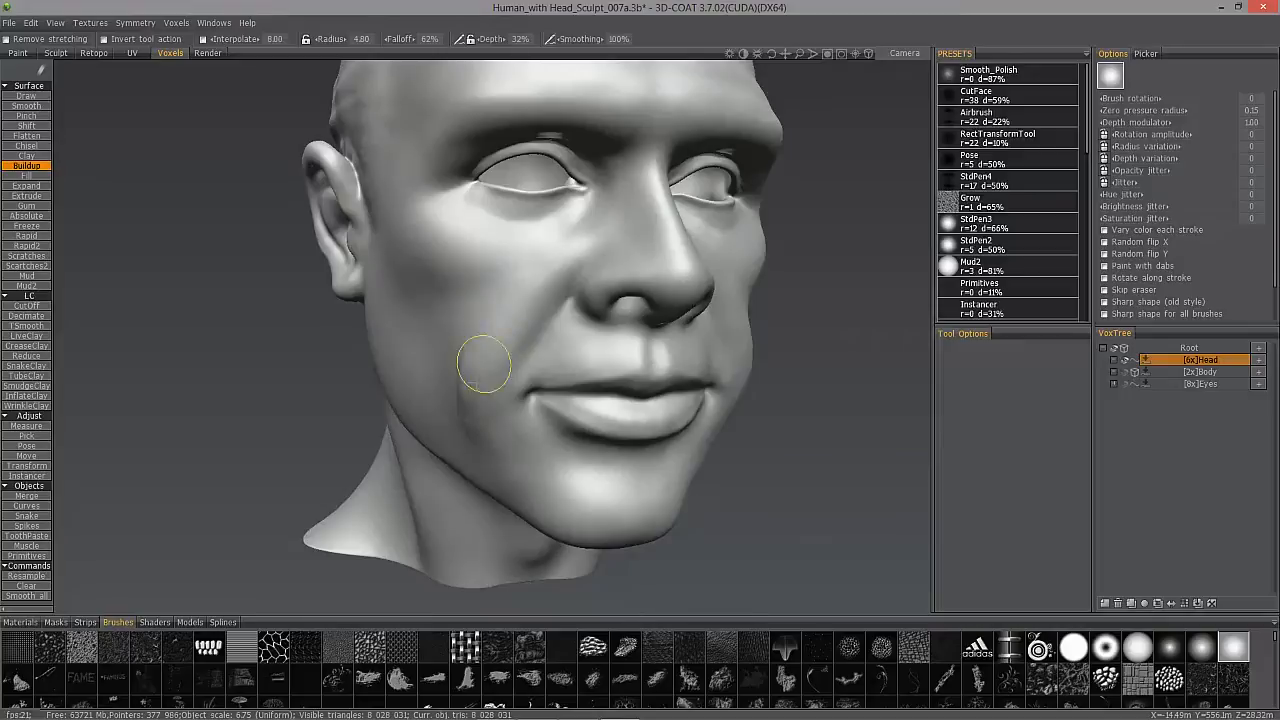
left_click_drag(486, 373, 466, 337, "alt")
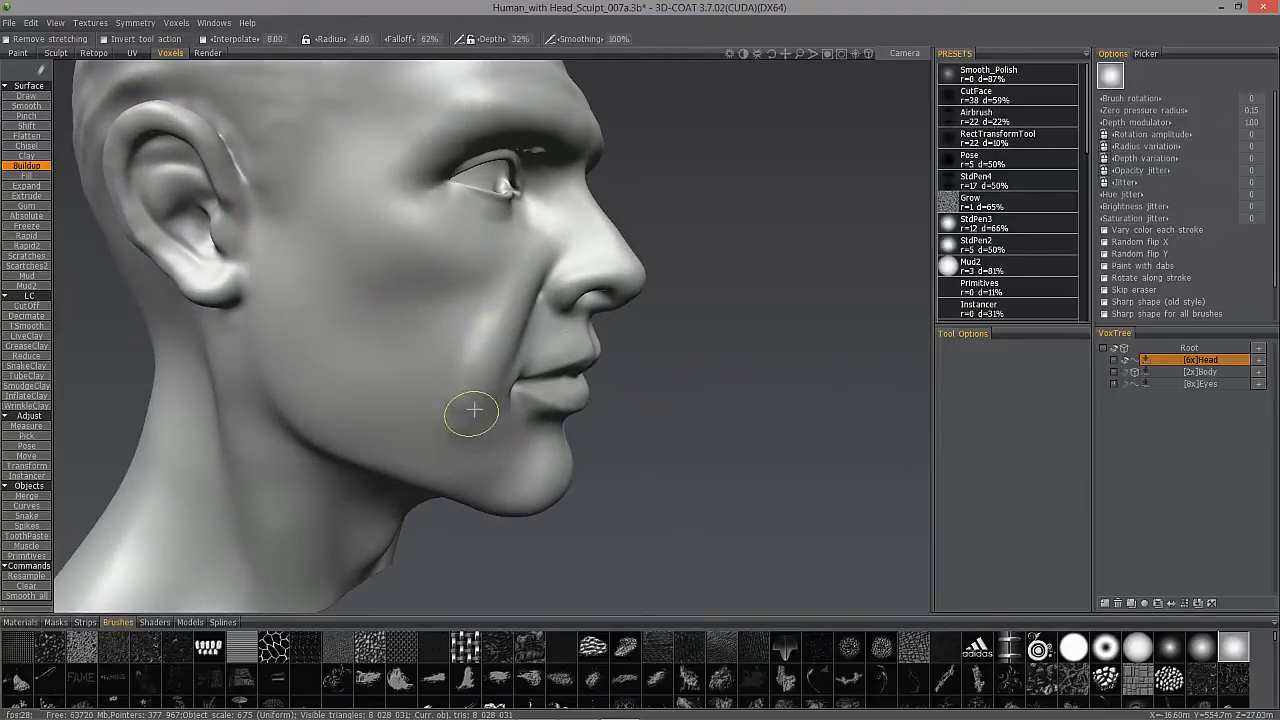
mouse_move(480, 337)
left_mouse_down("alt")
mouse_move(466, 386)
mouse_move(492, 331)
left_mouse_up("alt")
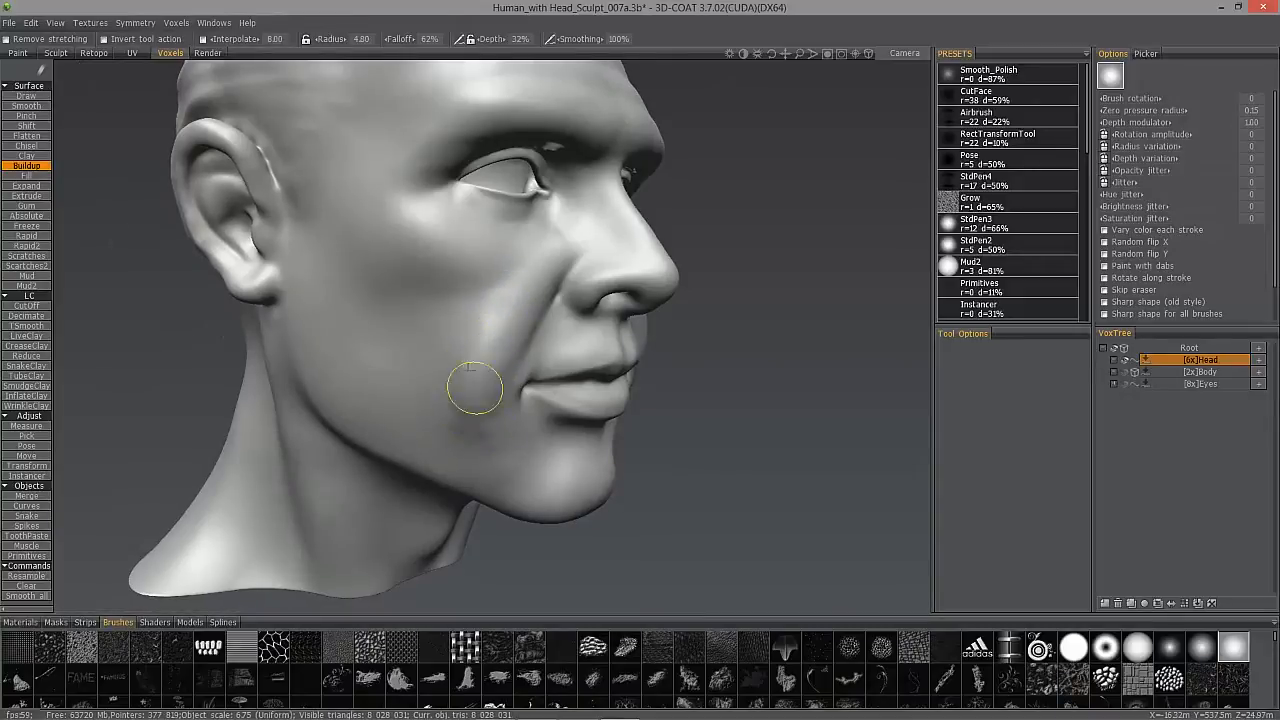
left_click_drag(470, 352, 496, 298, "alt")
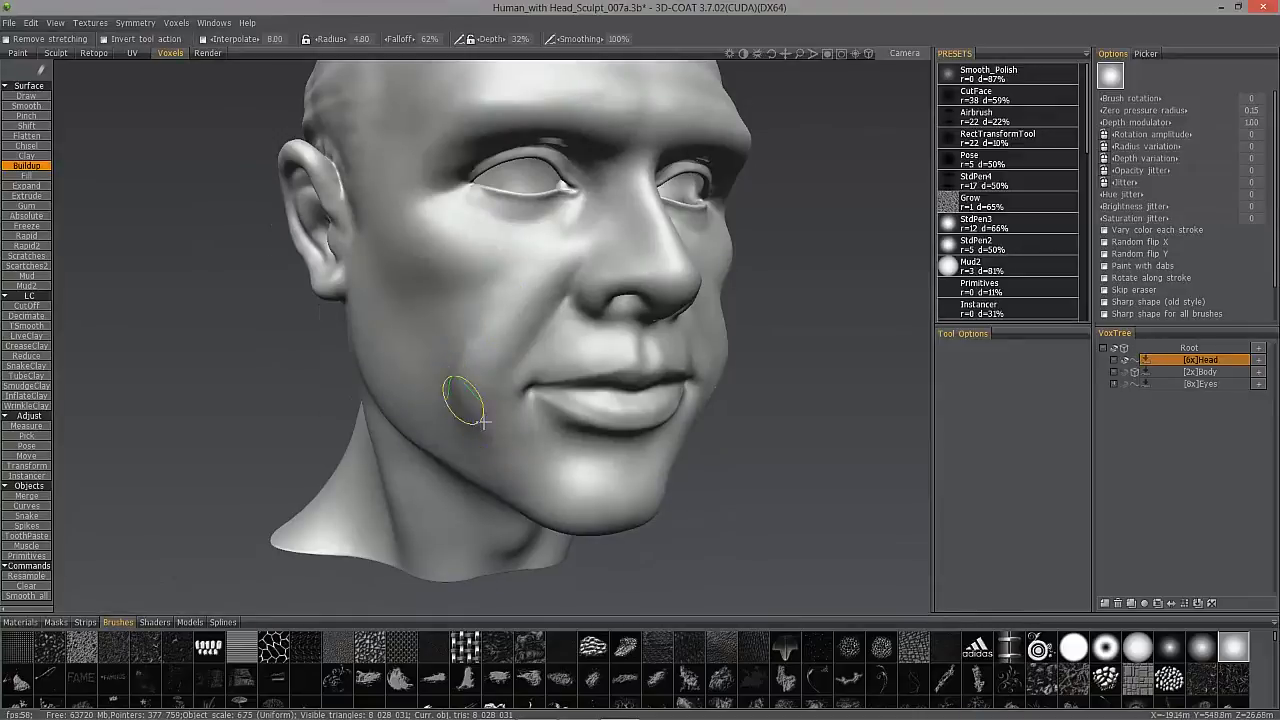
Build up the jaw muscle below the ear with Buildup at radius 7.37, and reinforce the jawline with Rapid2 at 44% depth
right_click_drag(477, 380, 400, 178, "alt")
left_click_drag(400, 178, 483, 339, "alt")
scroll(486, 338, "up", 4)
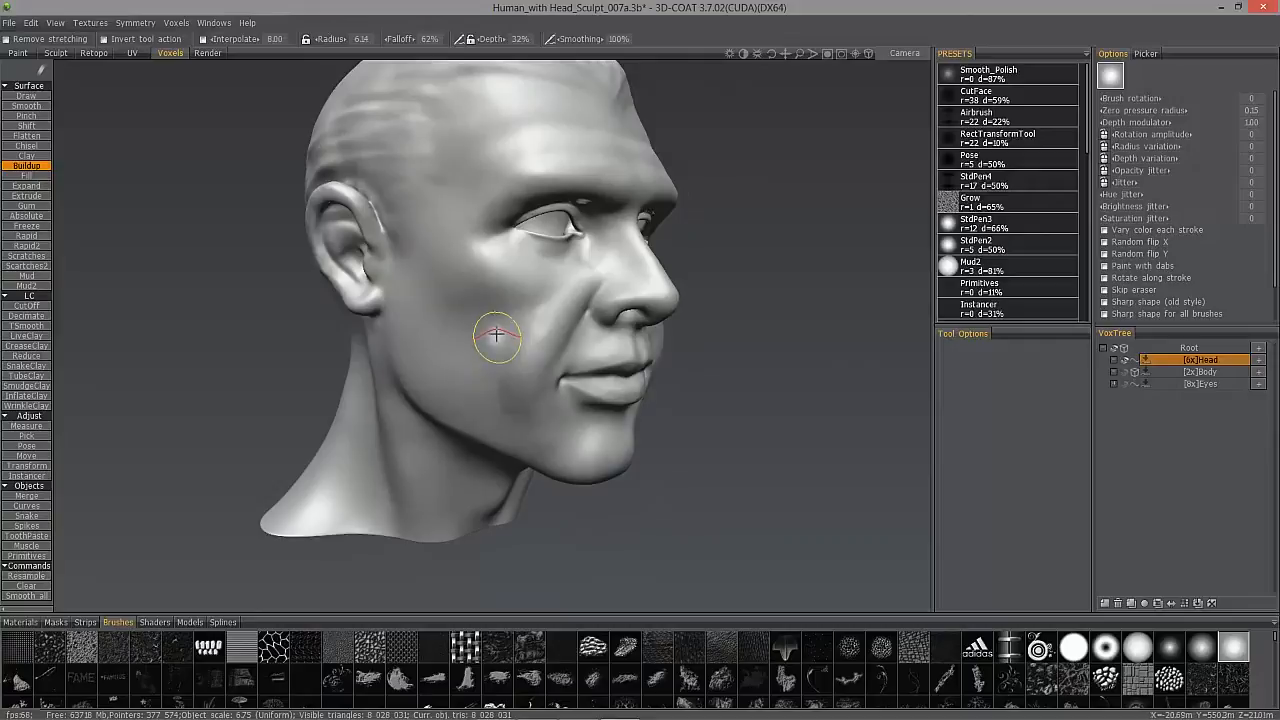
left_click_drag(417, 337, 440, 343, "alt")
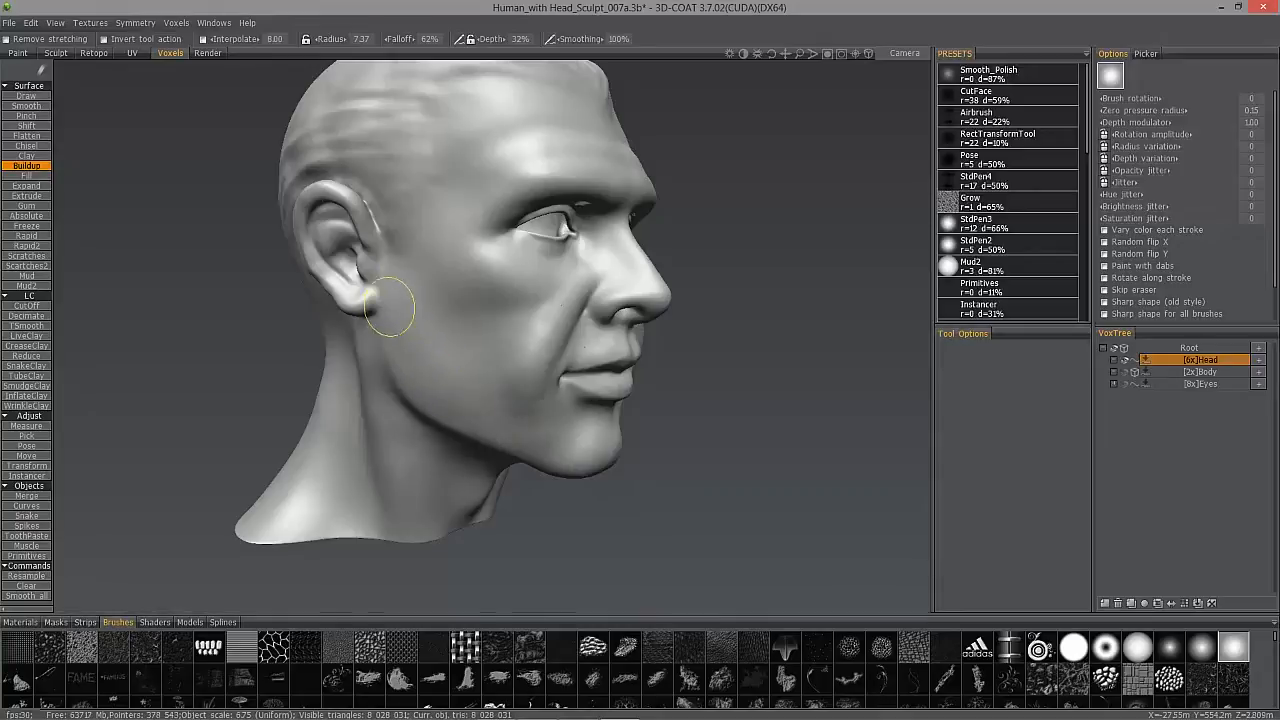
left_click_drag(471, 414, 97, 235, "alt")
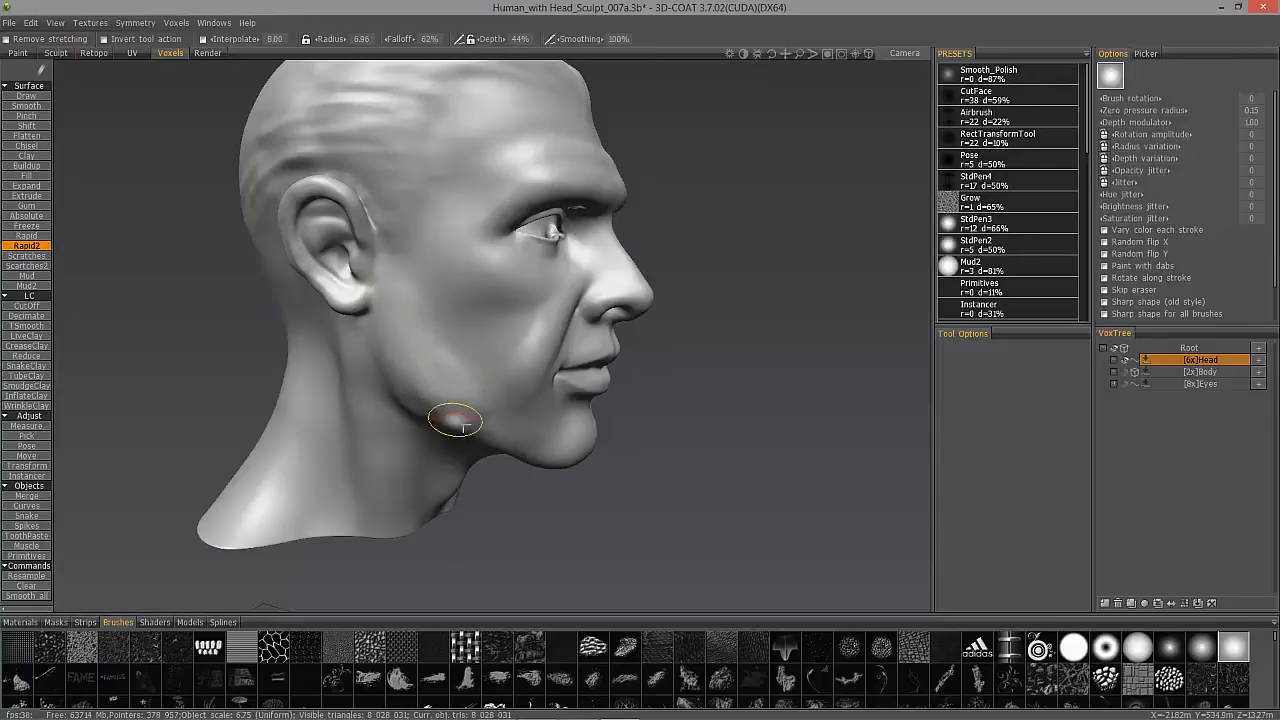
Shape the hollow of the cheek below the cheekbone with Rapid2 strokes at radius 5.48 and 44% depth
left_click_drag(417, 403, 433, 378, "alt")
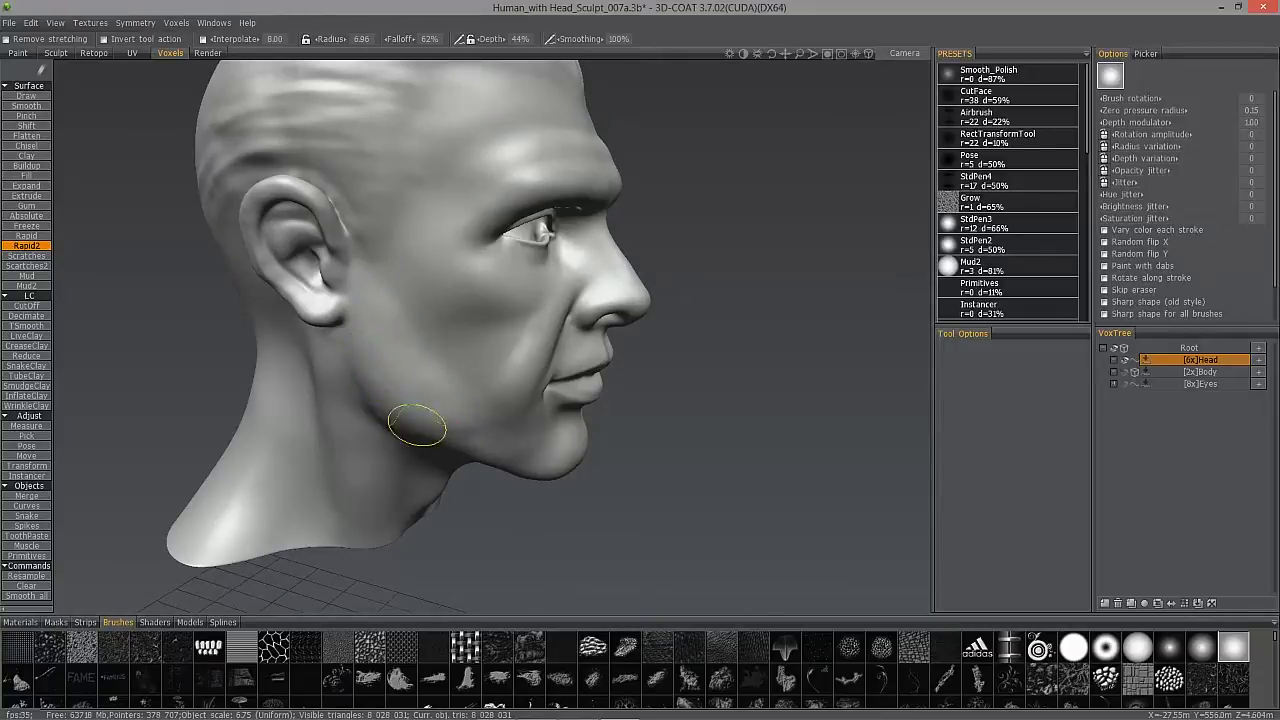
left_click_drag(400, 214, 466, 414, "alt")
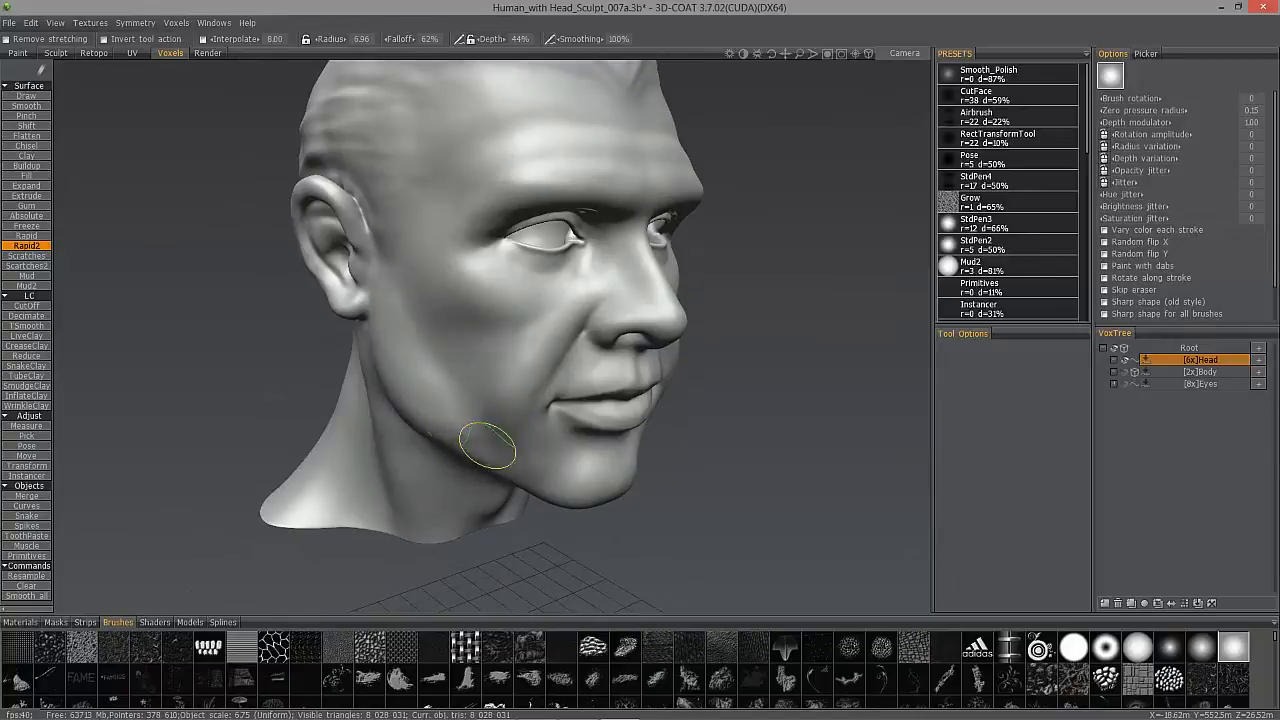
mouse_move(471, 234)
left_mouse_down("alt")
mouse_move(514, 351)
mouse_move(453, 269)
mouse_move(459, 321)
mouse_move(500, 300)
mouse_move(481, 318)
mouse_move(494, 294)
mouse_move(443, 294)
mouse_move(465, 268)
mouse_move(483, 308)
mouse_move(400, 305)
mouse_move(458, 307)
left_mouse_up("alt")
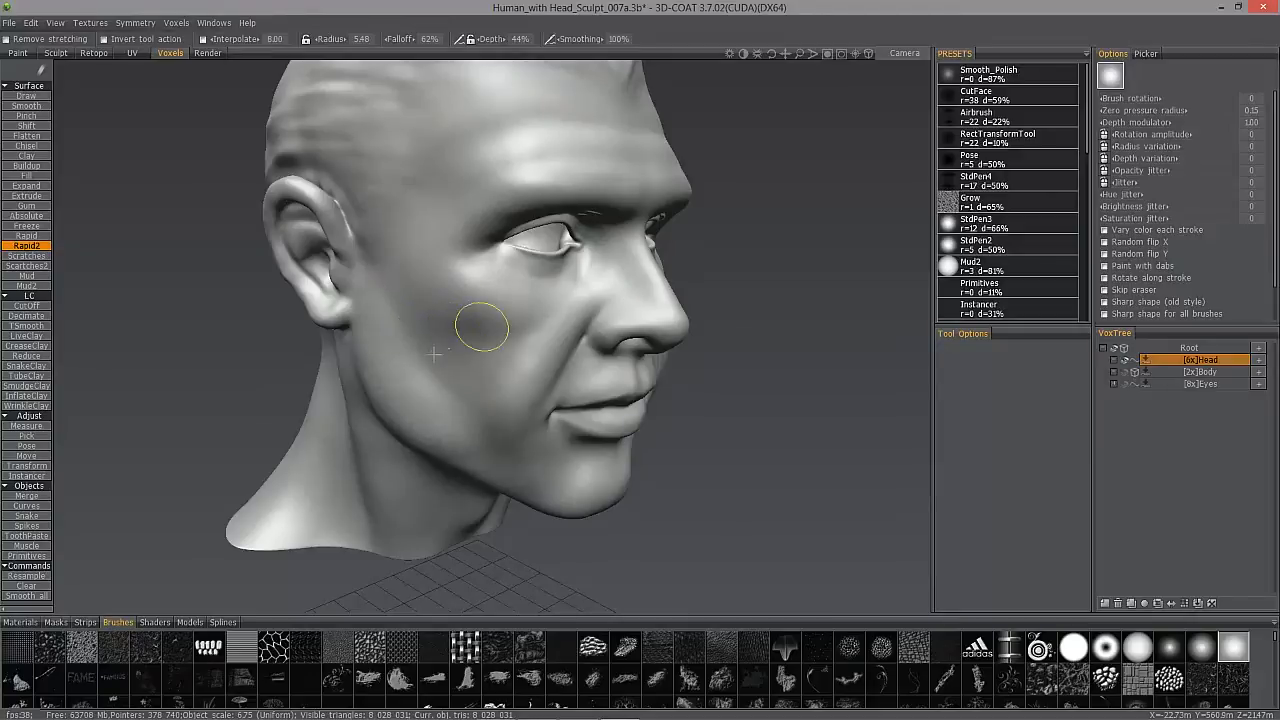
mouse_move(430, 350)
left_mouse_down("alt")
mouse_move(423, 300)
mouse_move(461, 270)
mouse_move(429, 343)
mouse_move(432, 380)
left_mouse_up("alt")
left_click_drag(449, 304, 452, 327)
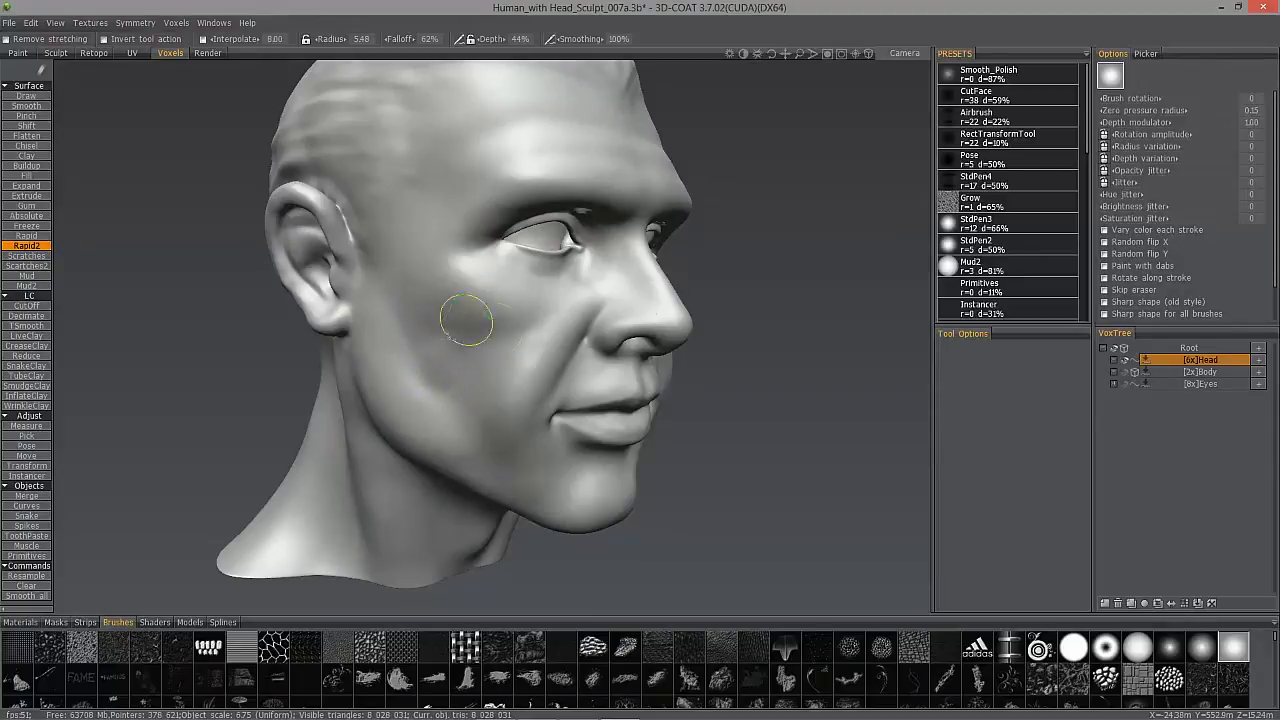
left_click_drag(440, 362, 437, 417)
Refine the rear cheek between the ear and jaw with broader Rapid2 strokes at radius 7.81, lowering the surface before building it back up
mouse_move(437, 417)
right_mouse_down("alt")
mouse_move(409, 337)
mouse_move(418, 354)
right_mouse_up("alt")
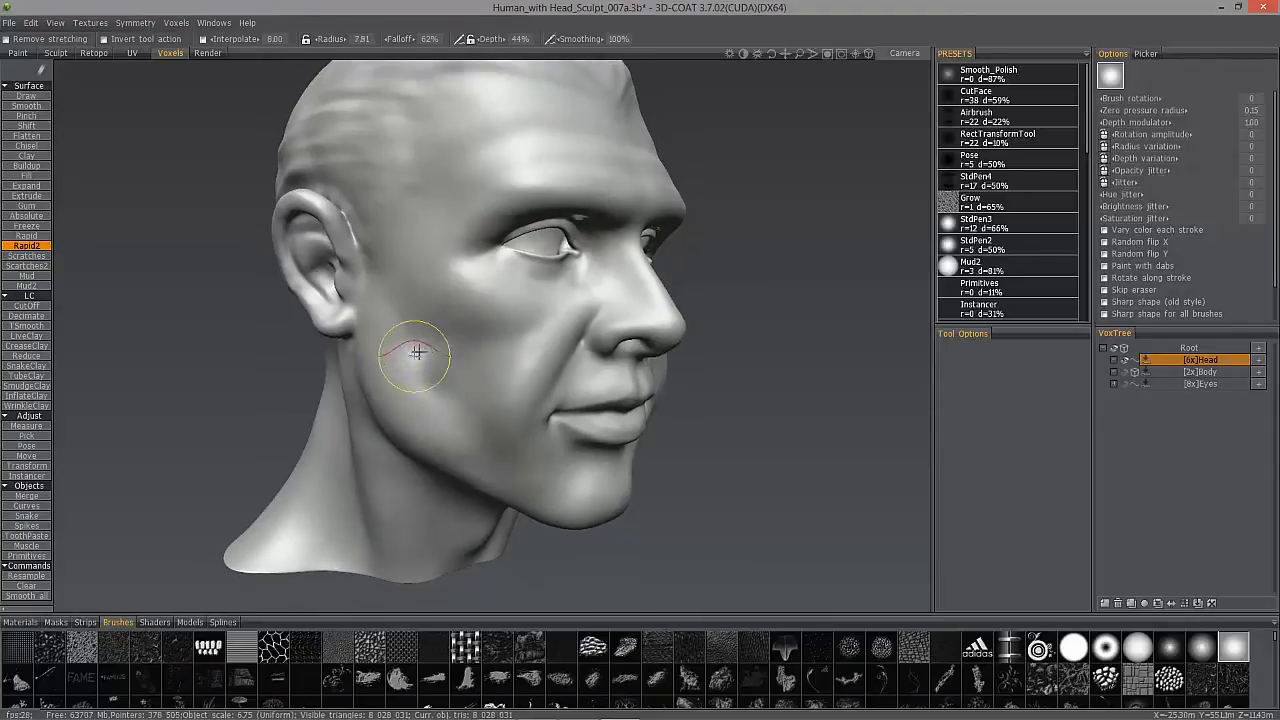
mouse_move(414, 360)
left_mouse_down("ctrl")
mouse_move(407, 343)
mouse_move(435, 391)
left_mouse_up("ctrl")
left_click_drag(403, 343, 441, 401)
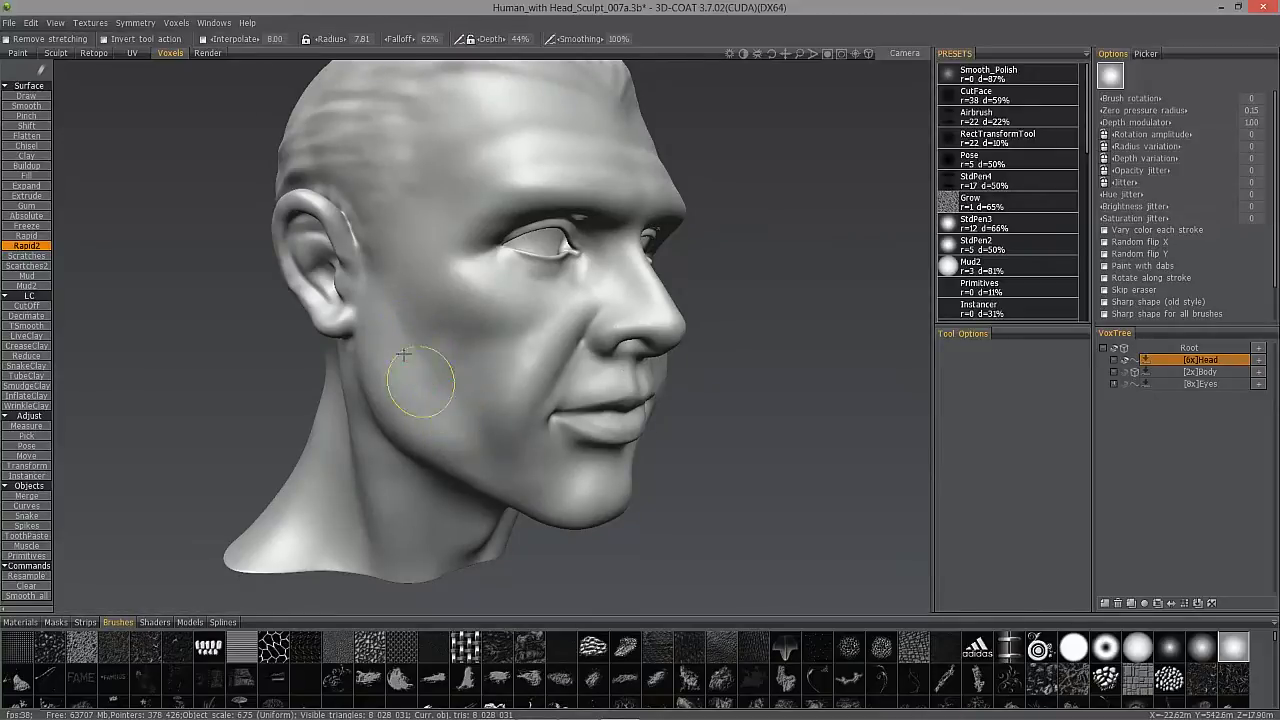
mouse_move(404, 390)
left_mouse_down("alt")
mouse_move(409, 317)
mouse_move(460, 438)
mouse_move(485, 348)
mouse_move(457, 371)
mouse_move(457, 451)
mouse_move(491, 191)
mouse_move(589, 166)
left_mouse_up("alt")
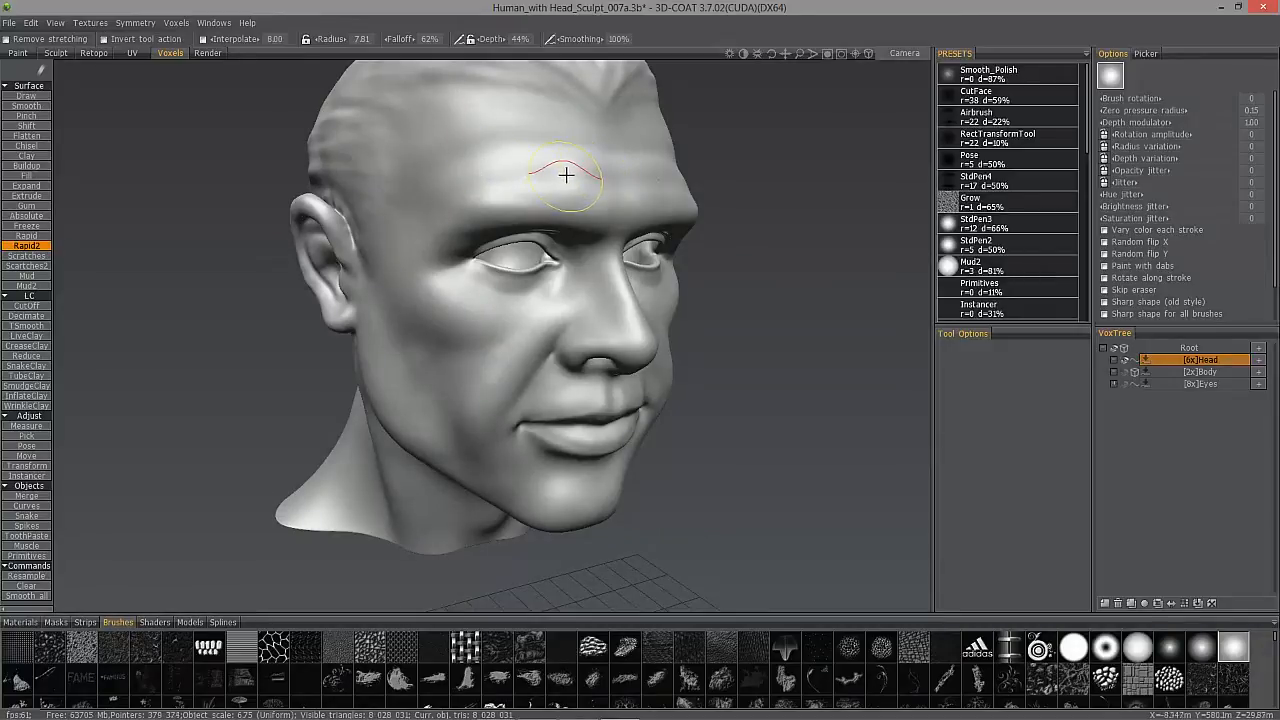
mouse_move(566, 172)
left_mouse_down("alt")
mouse_move(600, 171)
mouse_move(573, 162)
left_mouse_up("alt")
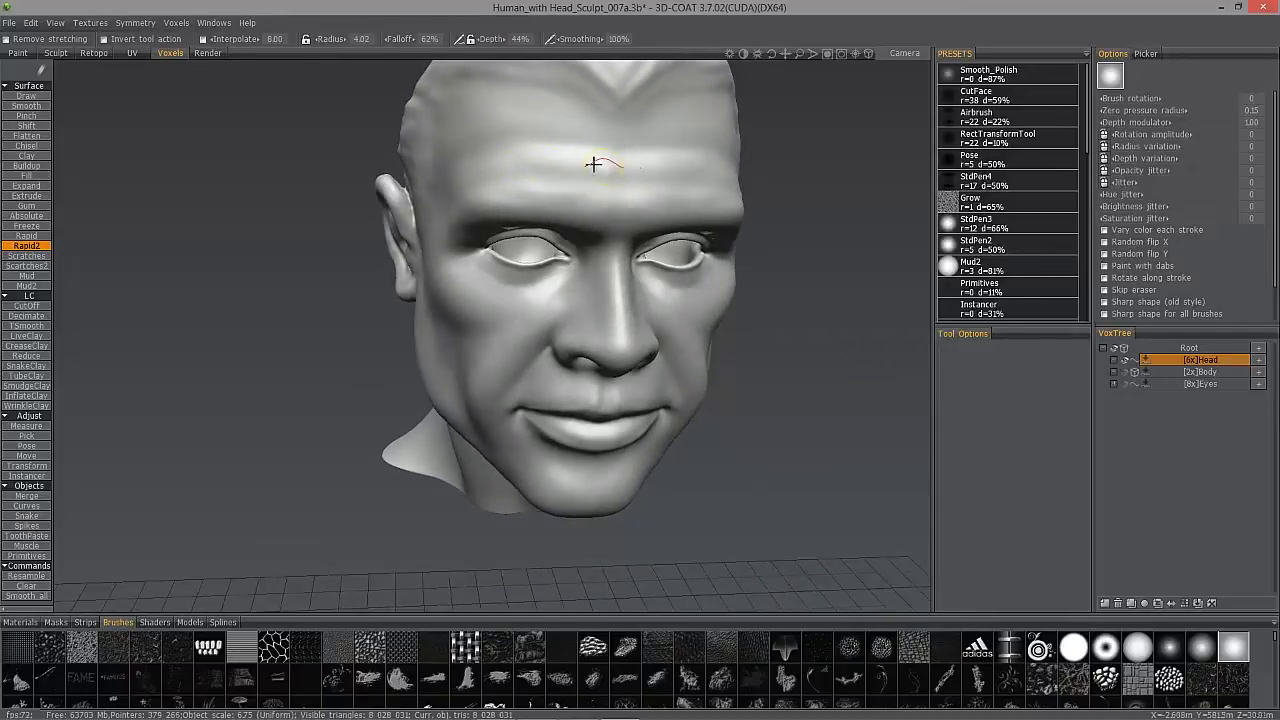
mouse_move(467, 167)
left_mouse_down("alt")
mouse_move(503, 166)
mouse_move(320, 305)
mouse_move(443, 429)
mouse_move(478, 188)
mouse_move(537, 206)
mouse_move(508, 221)
mouse_move(549, 217)
mouse_move(205, 270)
mouse_move(77, 358)
mouse_move(440, 155)
mouse_move(557, 199)
mouse_move(568, 220)
mouse_move(591, 209)
mouse_move(450, 203)
mouse_move(563, 209)
mouse_move(574, 171)
mouse_move(566, 200)
mouse_move(437, 206)
mouse_move(543, 203)
mouse_move(514, 194)
mouse_move(439, 211)
mouse_move(470, 206)
left_mouse_up("alt")
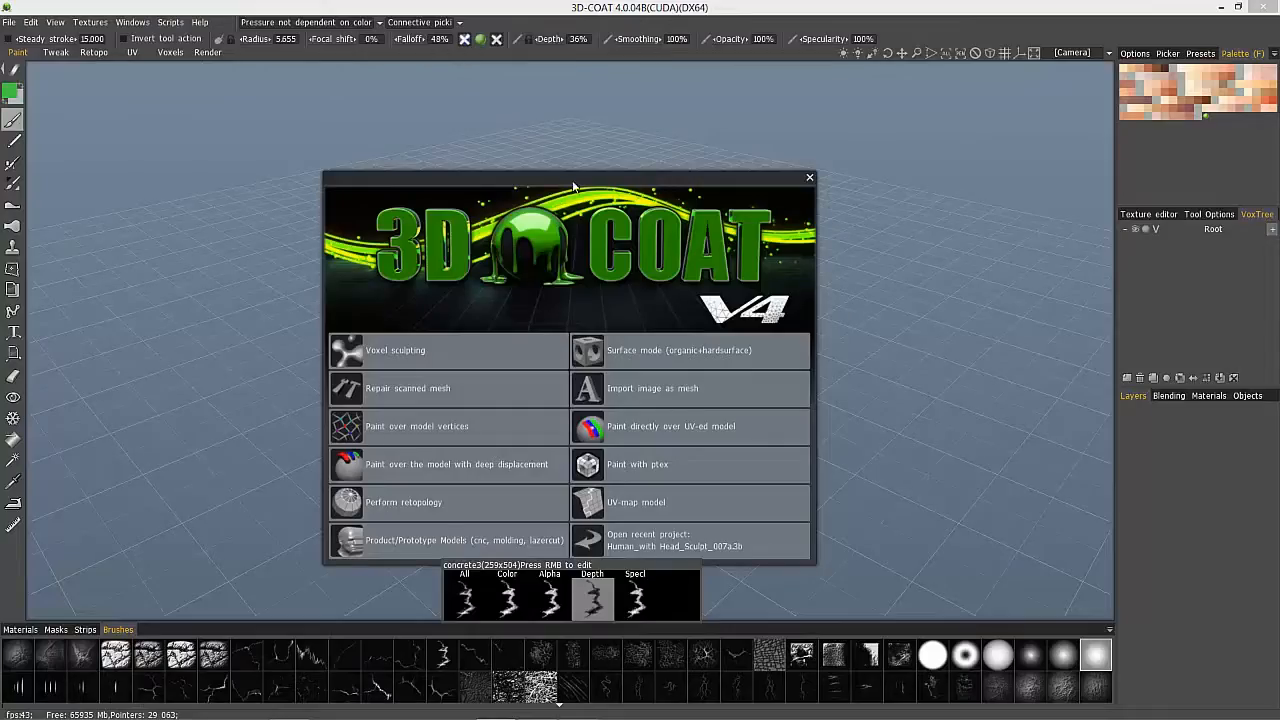
Open the recent project Human_with Head_Sculpt_007a.3b in 3D-Coat 4, select the Head layer and make the Body layer visible
left_click(625, 545)
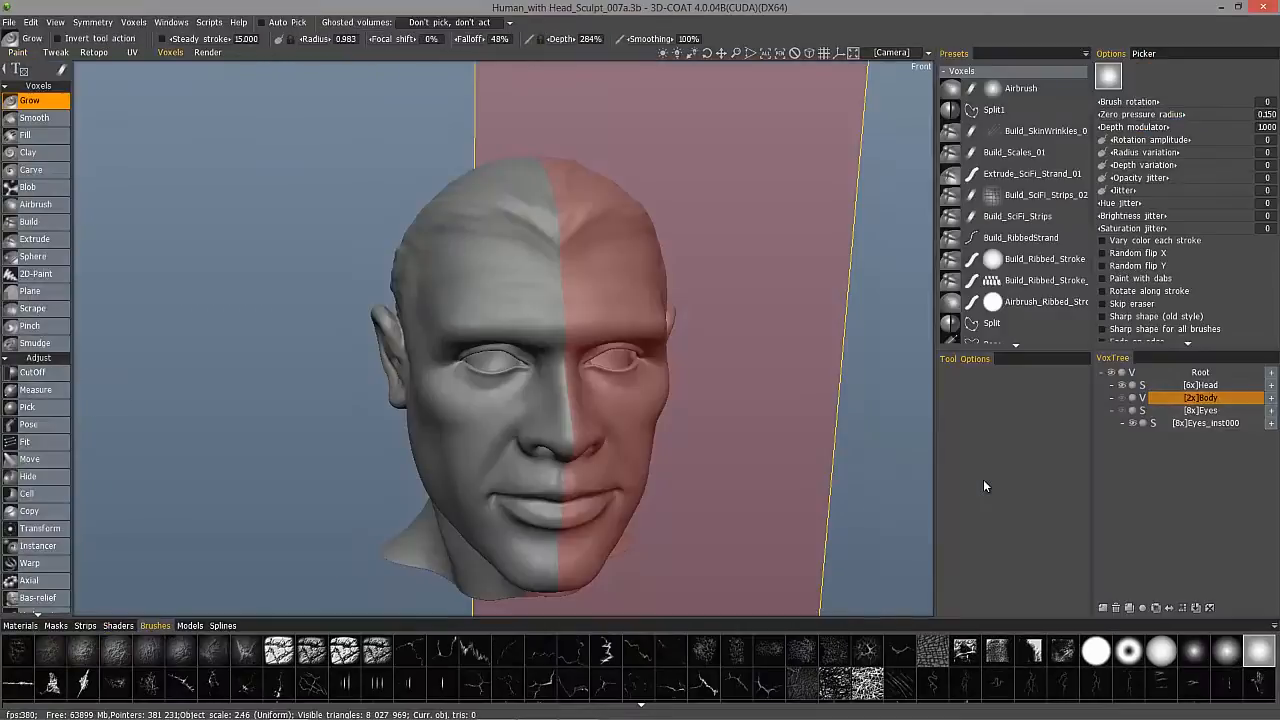
left_click(1192, 386)
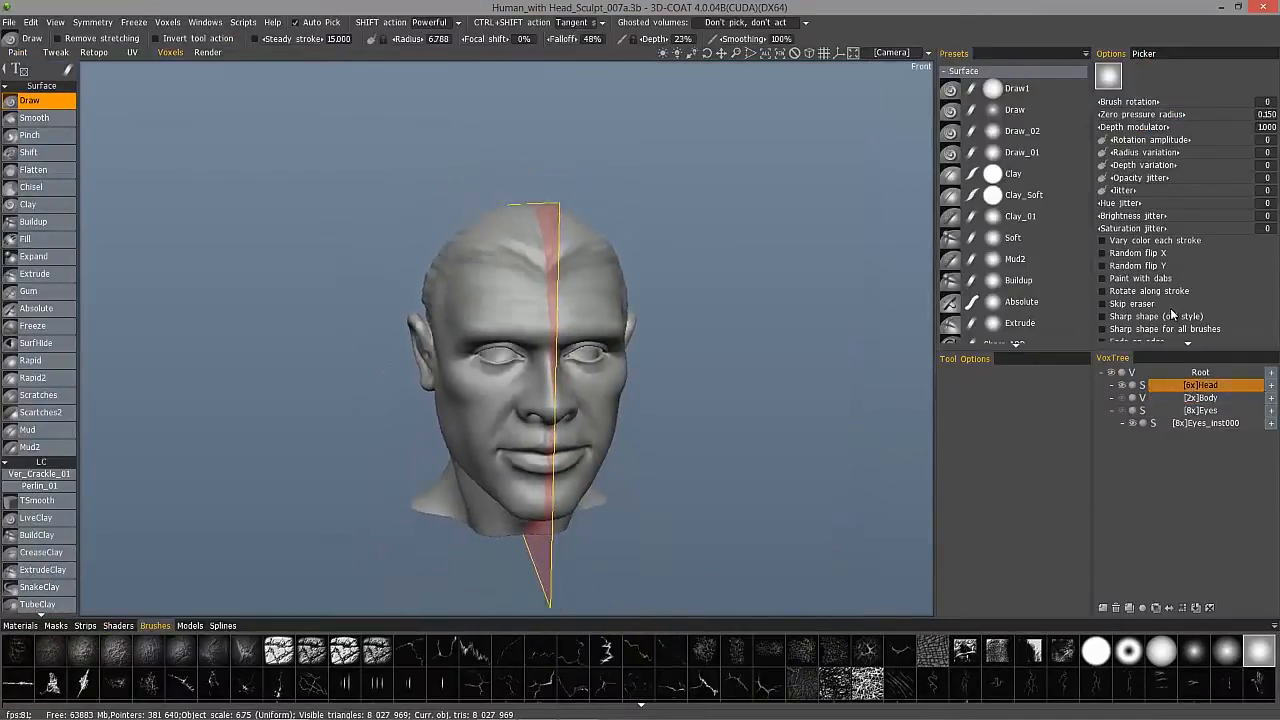
left_click(1121, 398)
left_click_drag(560, 470, 535, 480, "alt")
middle_click_drag(500, 540, 471, 343, "alt")
right_click_drag(471, 343, 500, 346, "alt")
left_click_drag(500, 346, 529, 280, "alt")
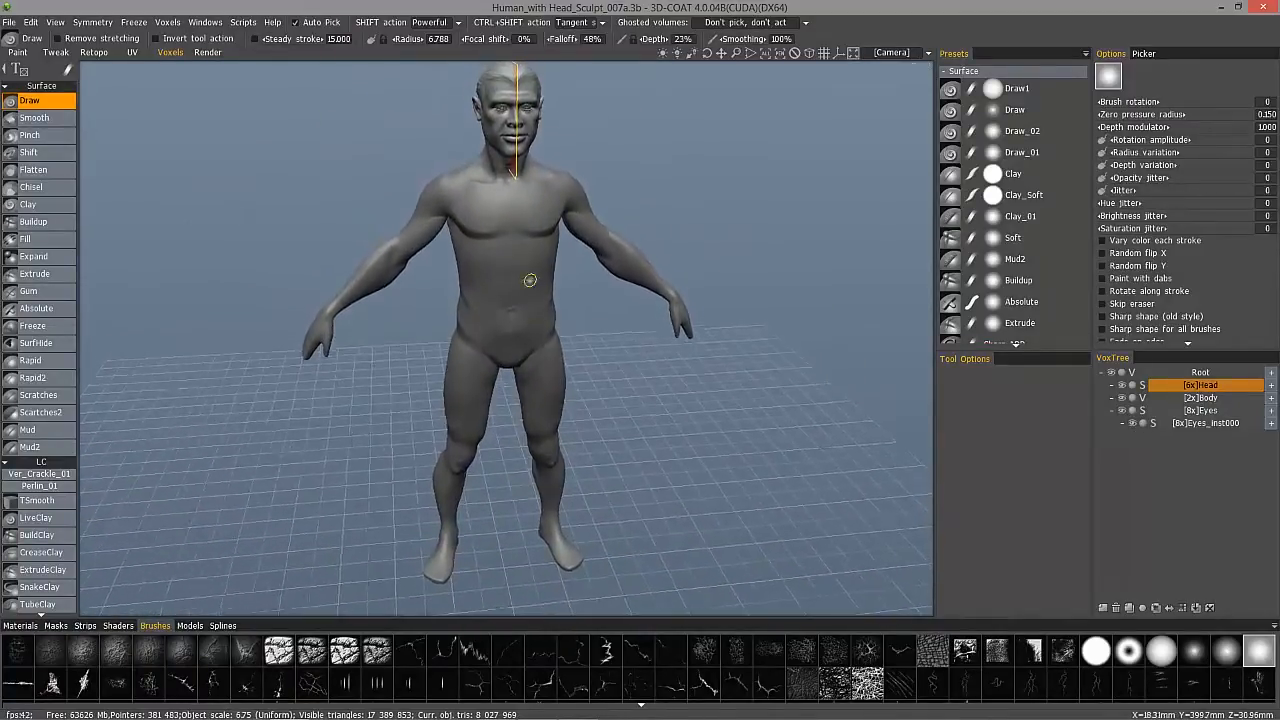
middle_click_drag(529, 280, 515, 305, "alt")
right_click_drag(515, 305, 430, 248, "alt")
mouse_move(436, 180)
middle_mouse_down("alt")
mouse_move(447, 246)
mouse_move(471, 254)
middle_mouse_up("alt")
right_click_drag(471, 254, 472, 252, "alt")
middle_click_drag(472, 252, 510, 262, "alt")
left_click_drag(510, 262, 516, 254, "alt")
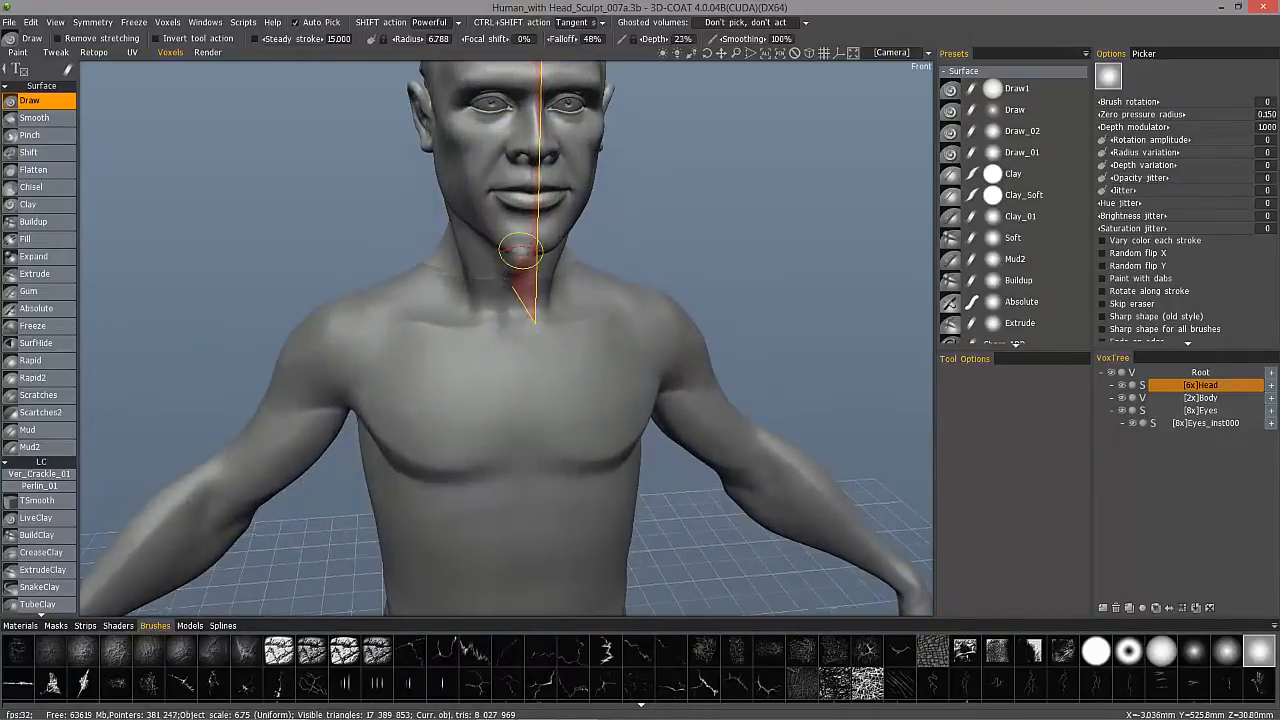
Select the Body layer and isolate it from the head and eyes, and turn off the display of the symmetry plane
left_click(1203, 398)
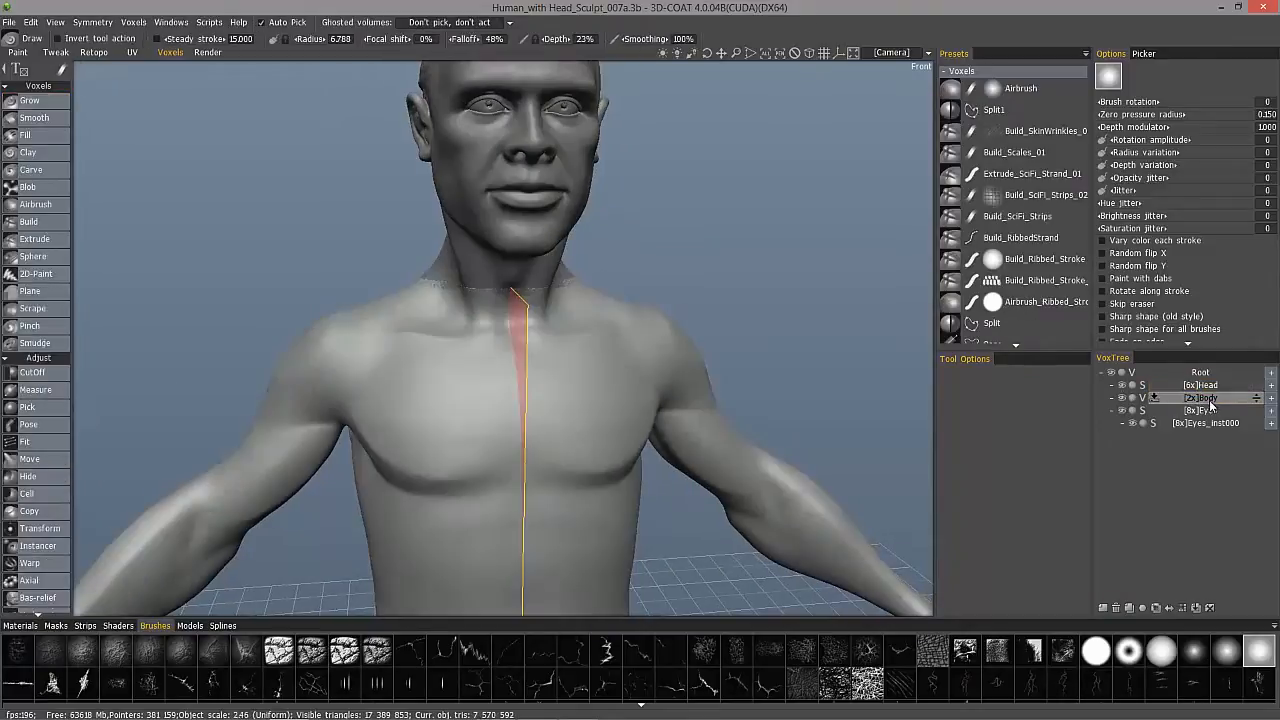
left_click(1124, 399)
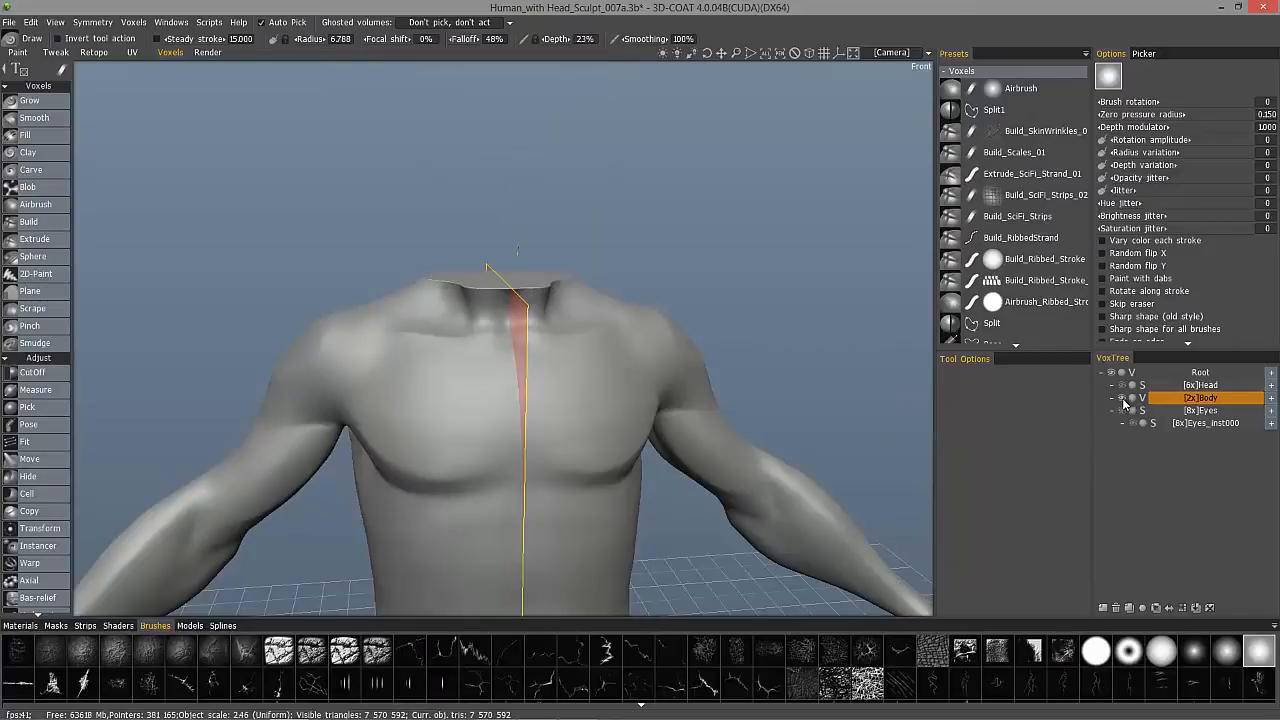
left_click_drag(471, 320, 630, 351, "alt")
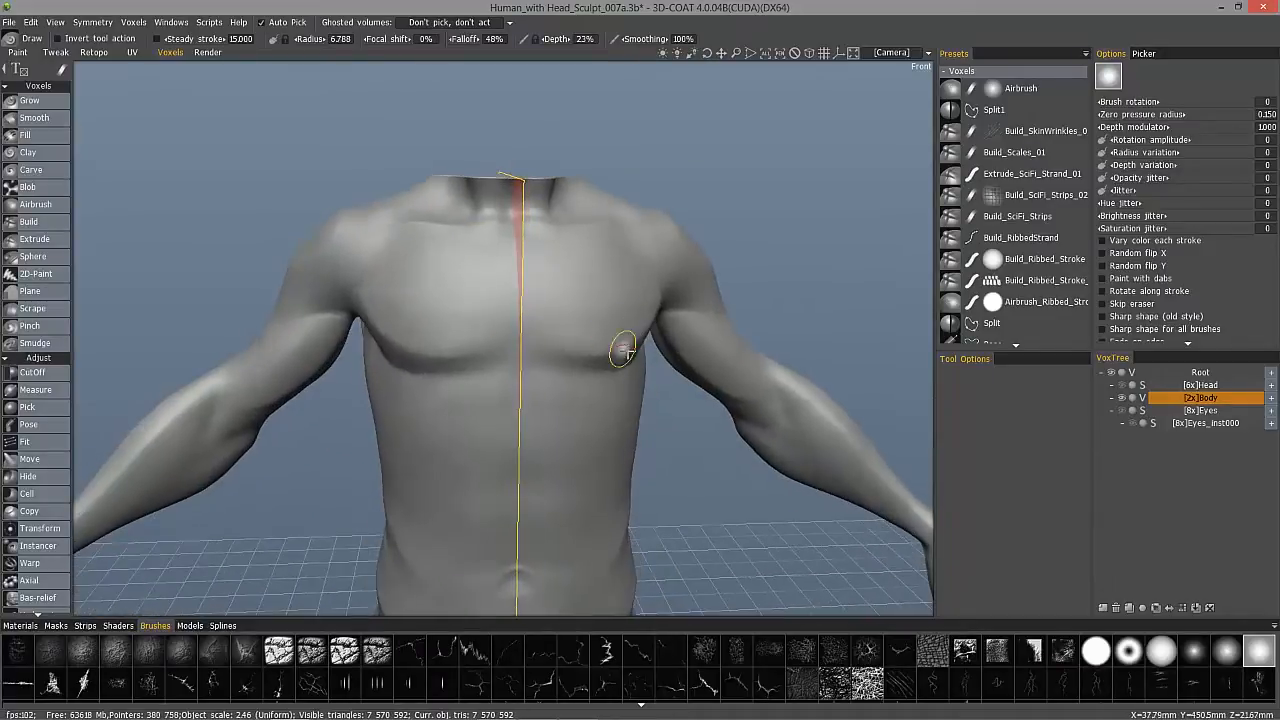
key("s")
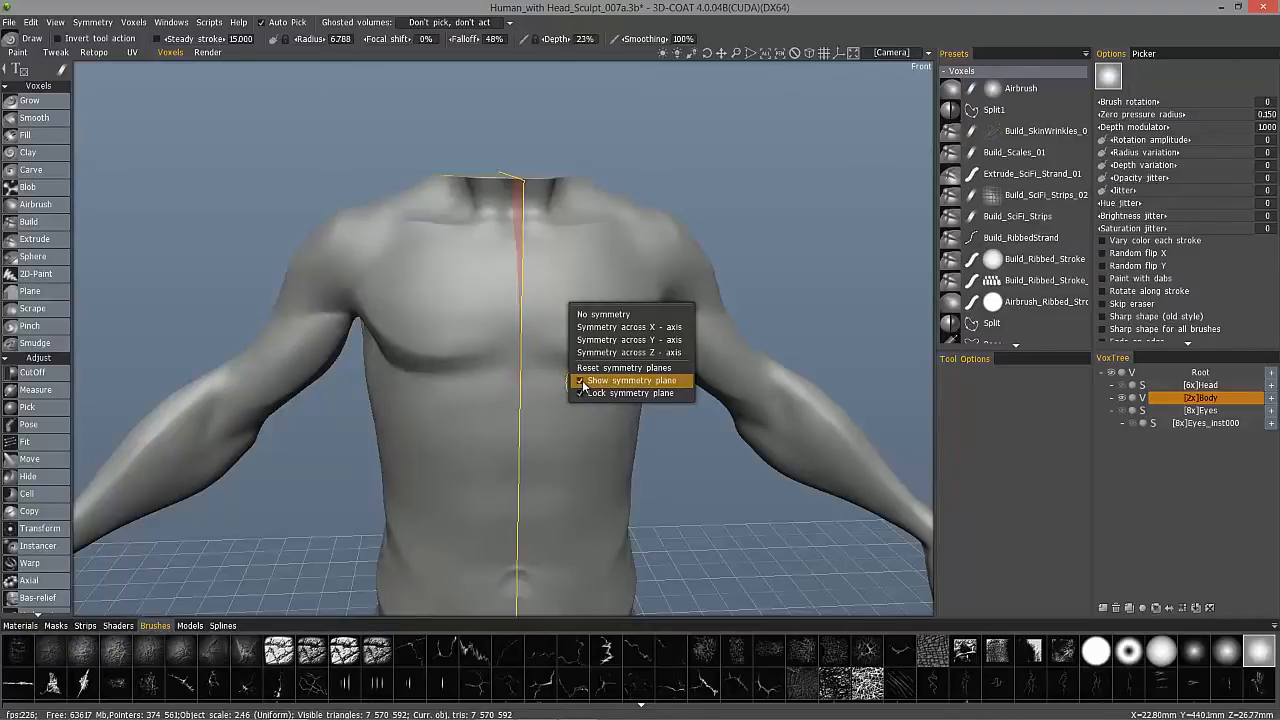
left_click_drag(629, 391, 477, 280, "alt")
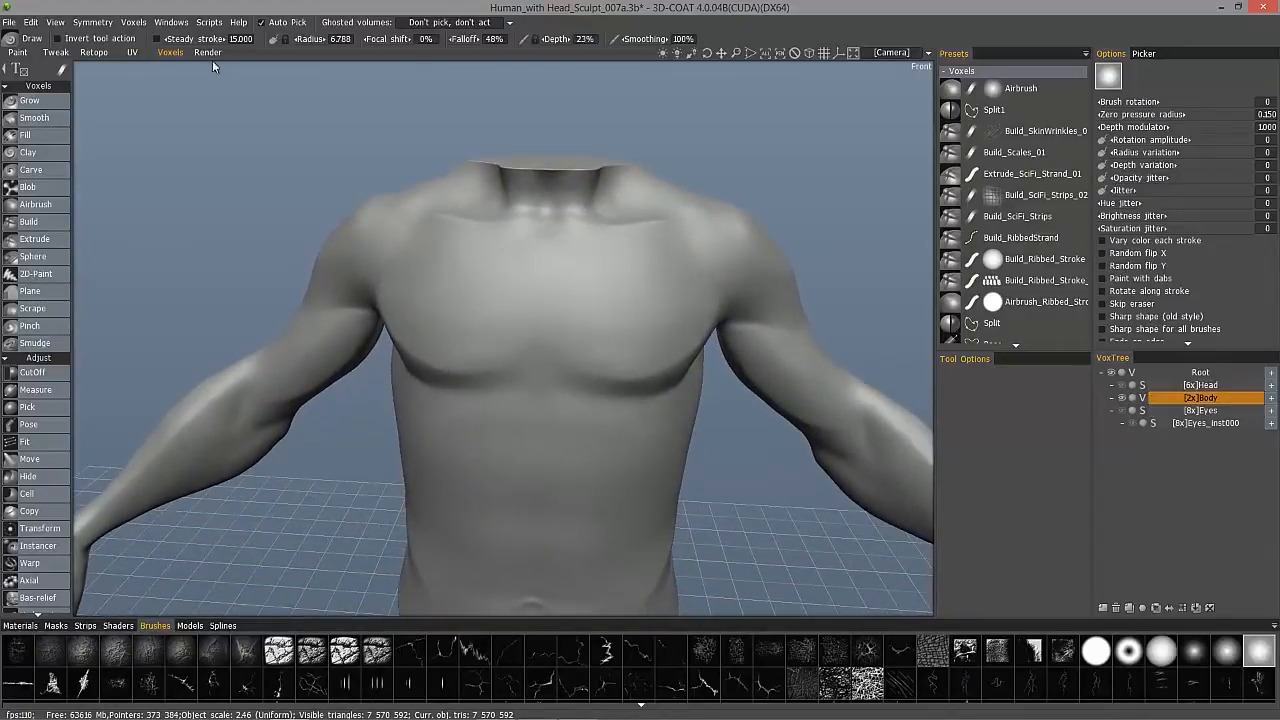
left_click(134, 22)
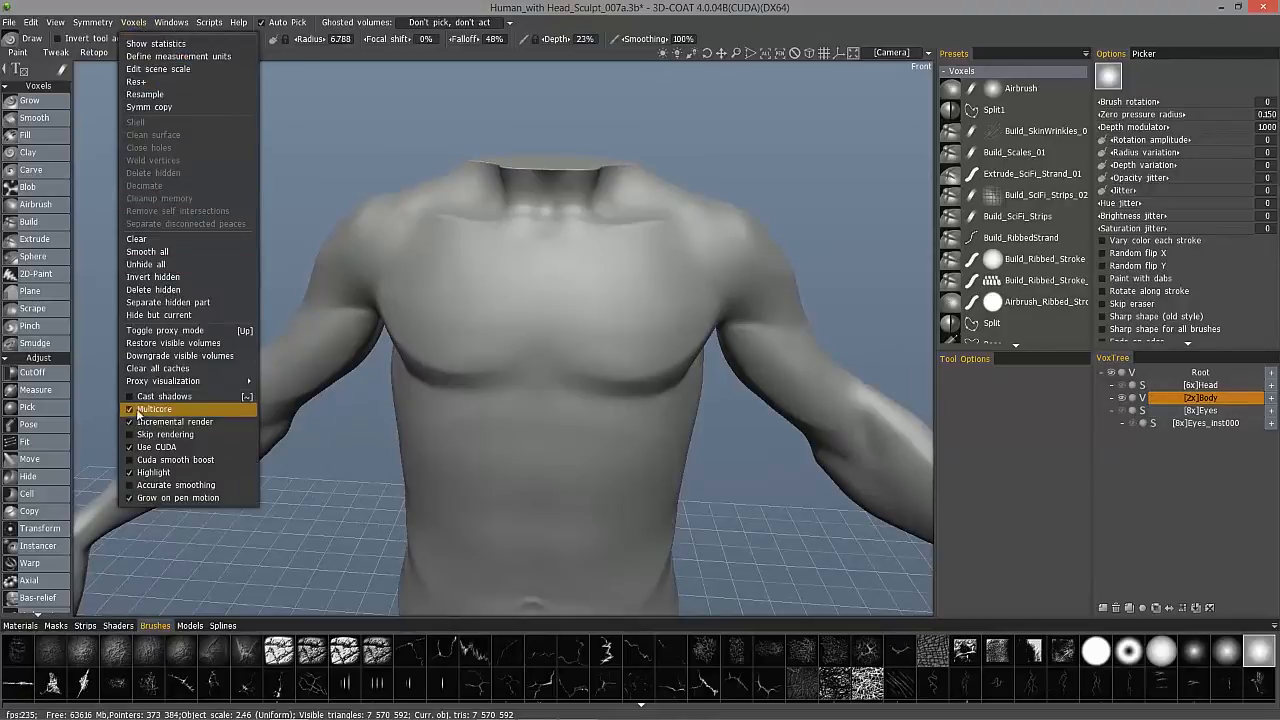
left_click_drag(627, 430, 471, 326, "alt")
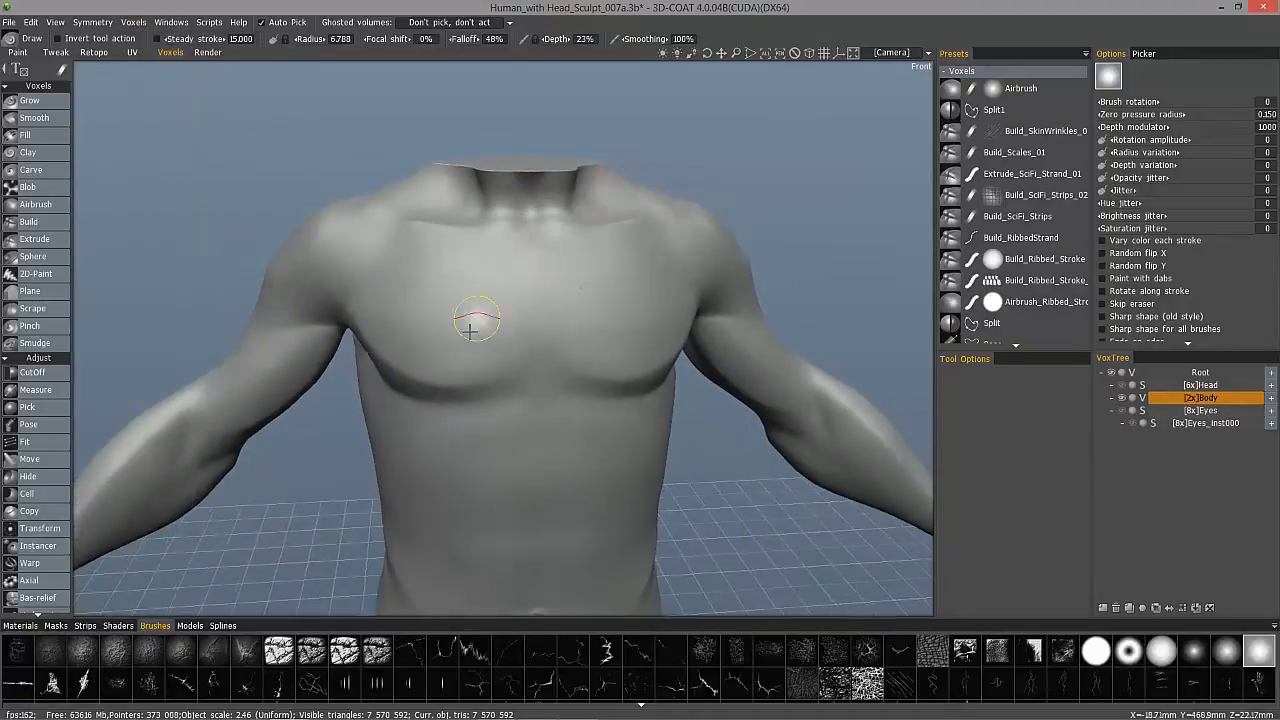
left_click_drag(118, 150, 87, 271, "alt")
right_click_drag(87, 271, 73, 281, "alt")
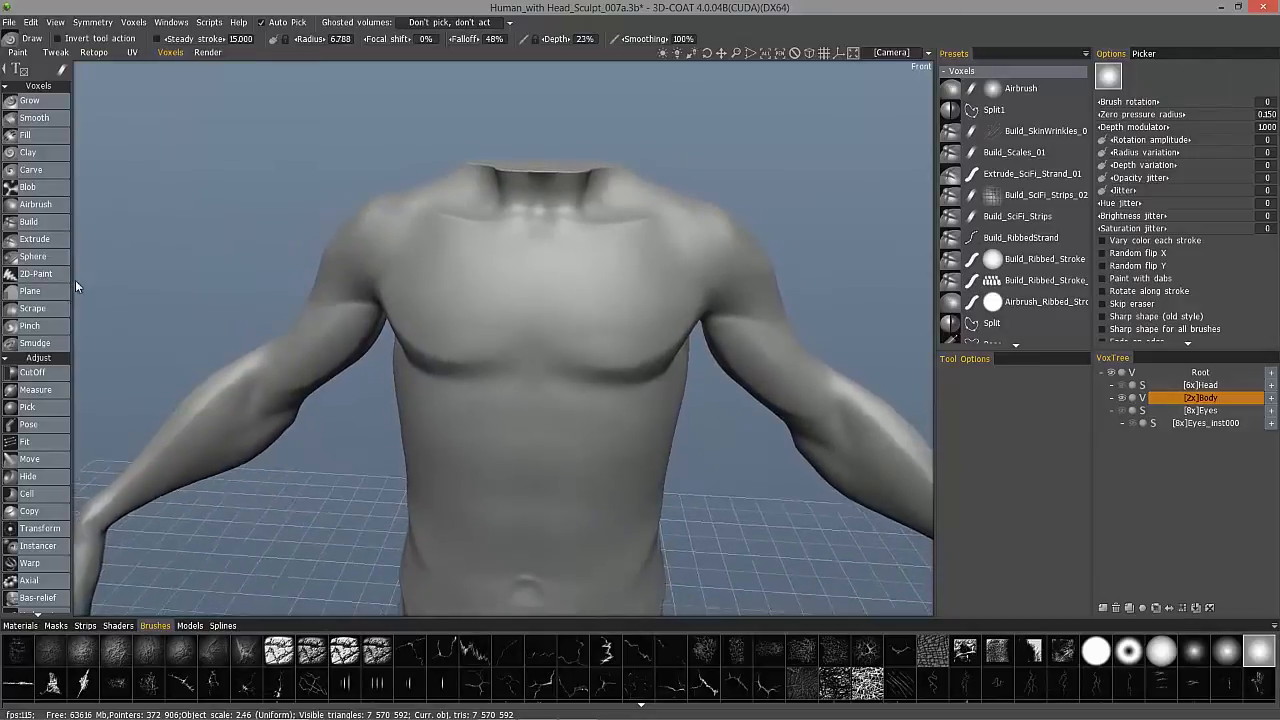
Build up horizontal muscle strands across the lower and middle pectorals with the voxel Build tool at radius 7.362 and 74% depth
left_click(47, 222)
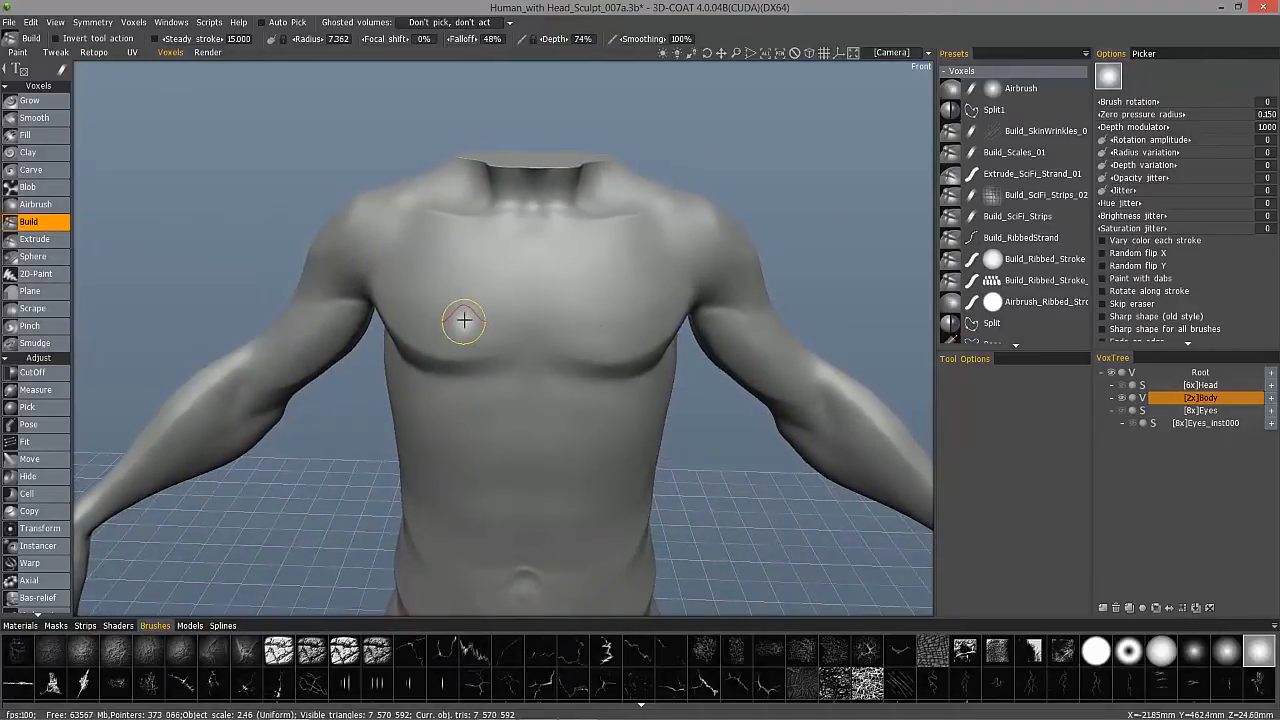
left_click_drag(460, 277, 478, 345, "alt")
mouse_move(497, 289)
left_mouse_down("alt")
mouse_move(466, 337)
mouse_move(506, 337)
mouse_move(417, 346)
left_mouse_up("alt")
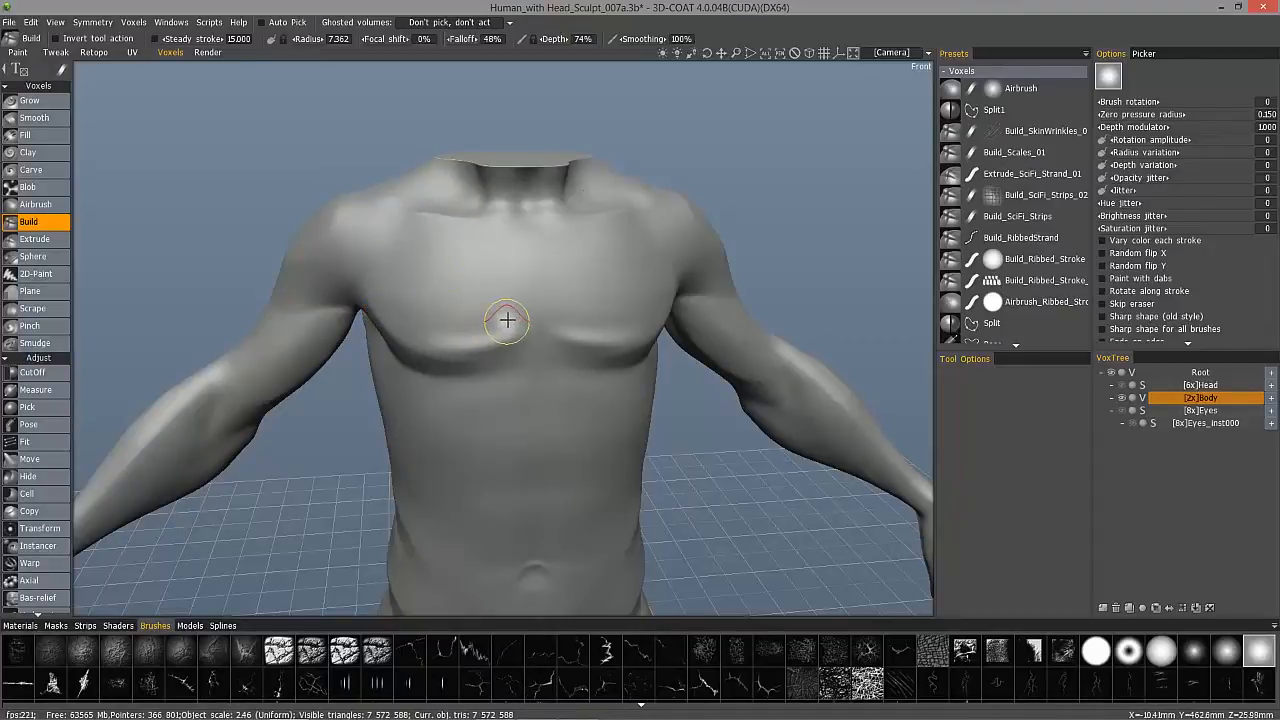
mouse_move(453, 331)
left_mouse_down()
mouse_move(517, 320)
mouse_move(437, 331)
mouse_move(501, 346)
mouse_move(408, 334)
left_mouse_up()
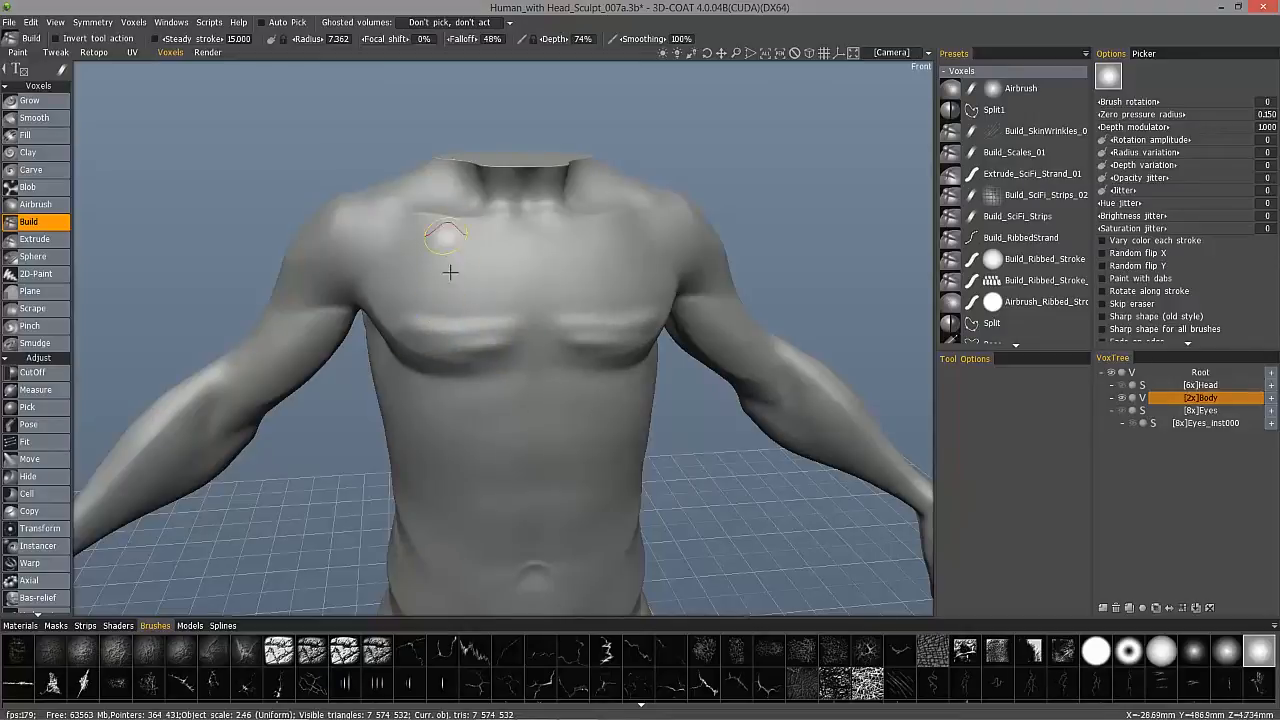
mouse_move(509, 323)
left_mouse_down()
mouse_move(420, 309)
mouse_move(526, 297)
mouse_move(403, 309)
mouse_move(504, 328)
mouse_move(421, 320)
left_mouse_up()
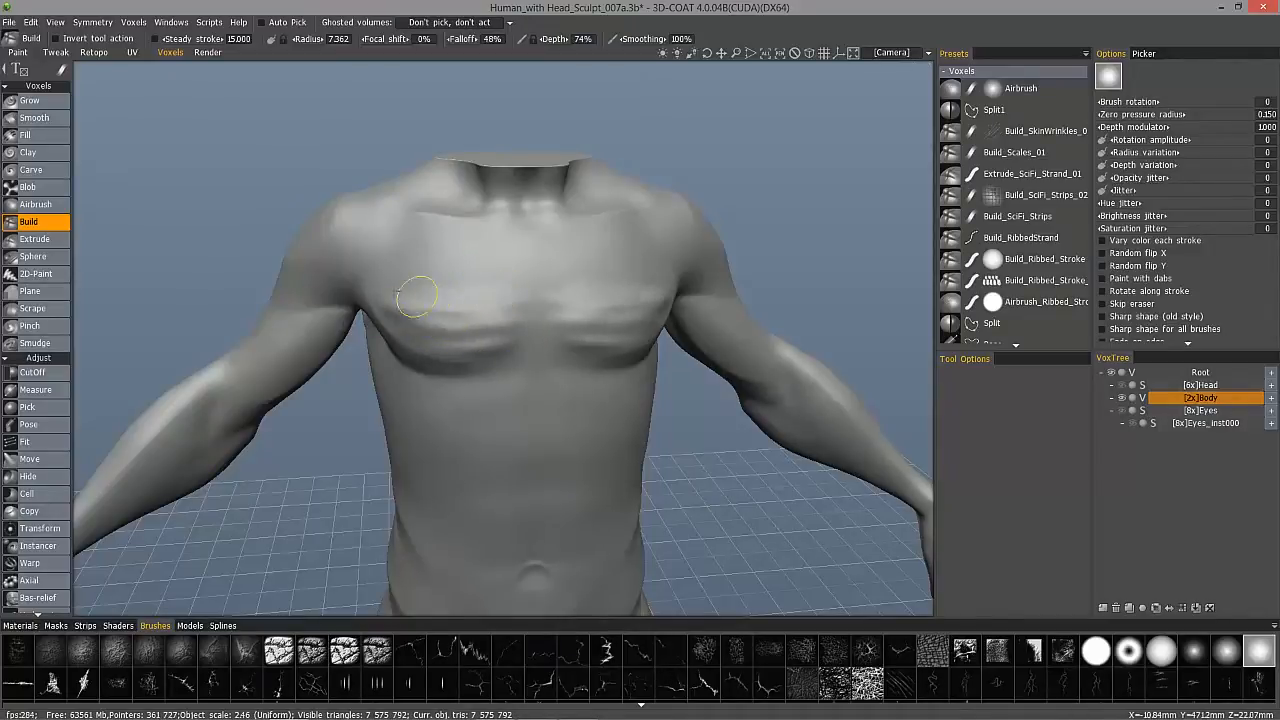
mouse_move(499, 293)
left_mouse_down()
mouse_move(423, 294)
mouse_move(503, 289)
left_mouse_up()
mouse_move(413, 288)
left_mouse_down()
mouse_move(509, 280)
mouse_move(429, 280)
mouse_move(501, 280)
mouse_move(440, 264)
mouse_move(439, 296)
left_mouse_up()
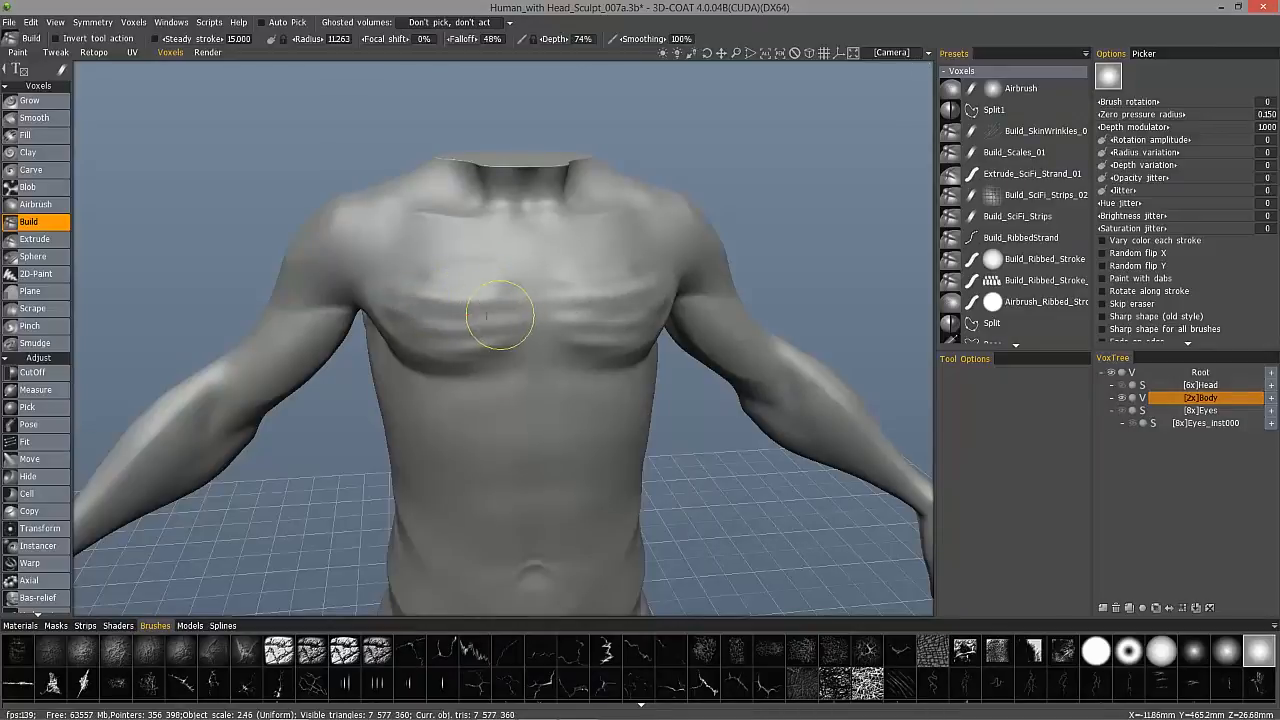
Thicken the pectorals from the breastbone out to the armpits and upper chest with Build strokes at radius 11.263
left_click_drag(484, 328, 414, 328)
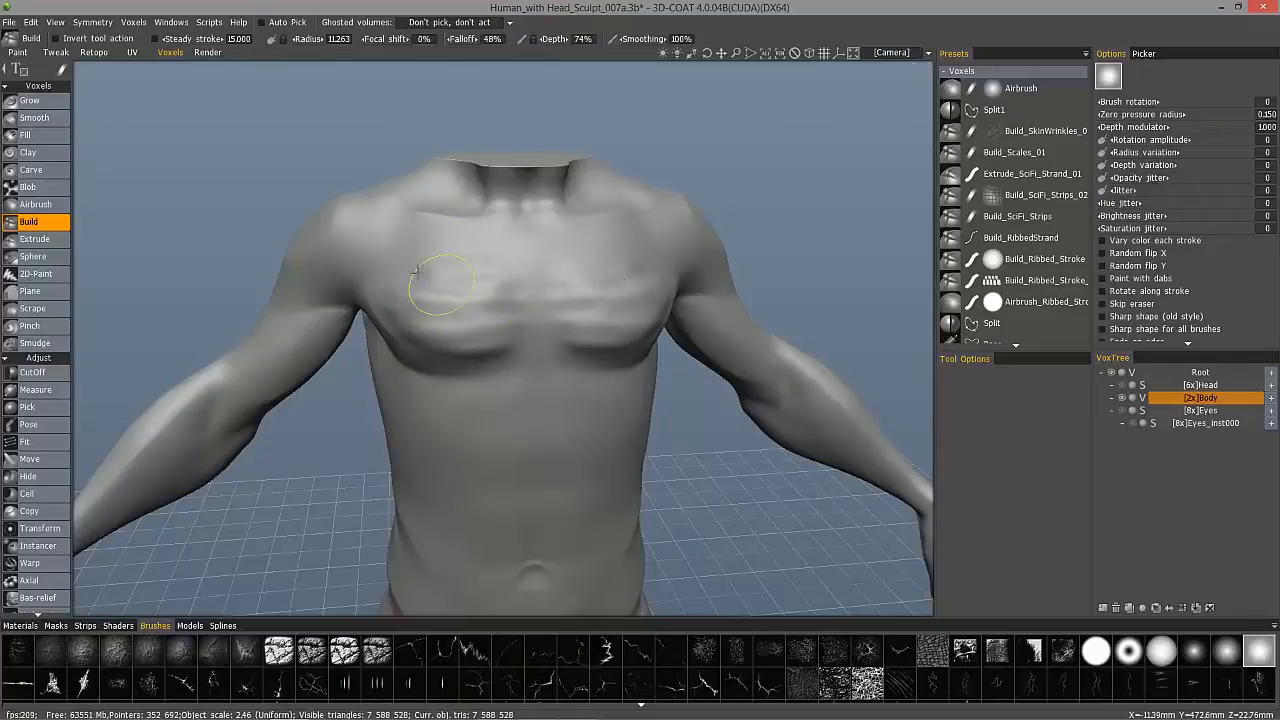
left_click_drag(456, 273, 477, 262)
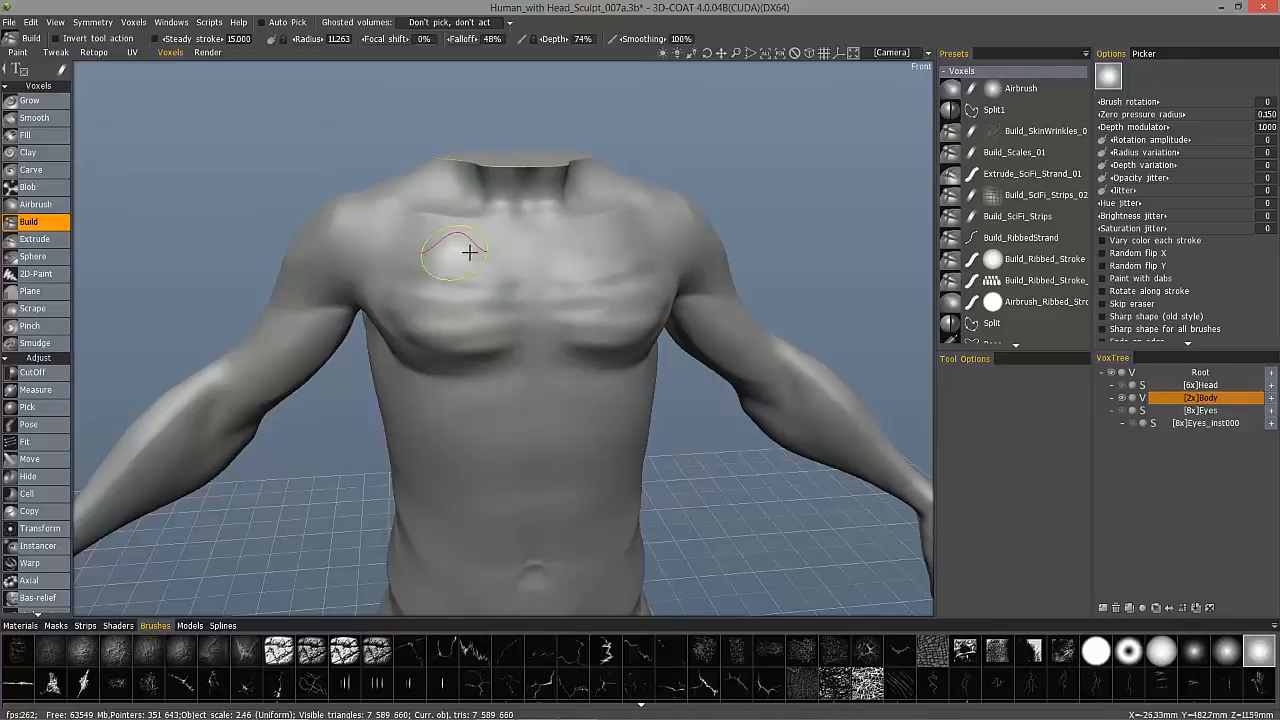
mouse_move(513, 261)
left_mouse_down()
mouse_move(443, 271)
mouse_move(509, 286)
mouse_move(449, 290)
mouse_move(514, 323)
mouse_move(423, 320)
mouse_move(481, 340)
left_mouse_up()
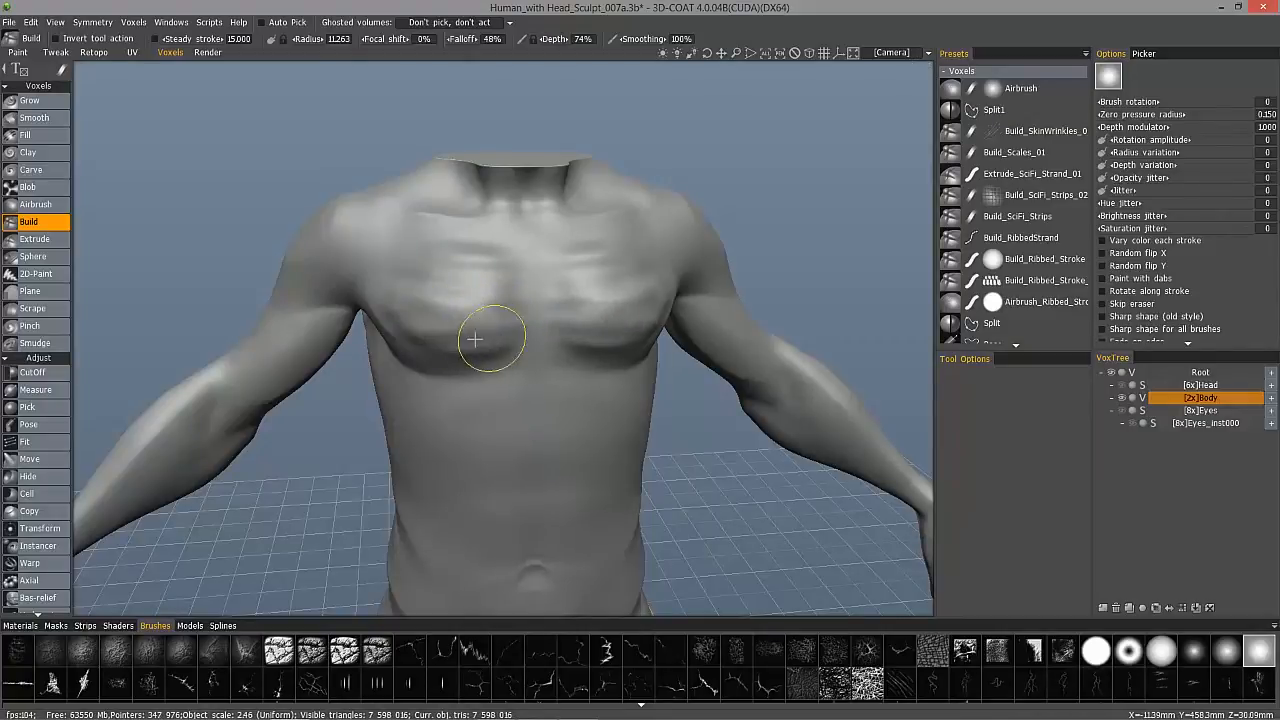
mouse_move(413, 313)
left_mouse_down()
mouse_move(420, 294)
mouse_move(456, 279)
left_mouse_up()
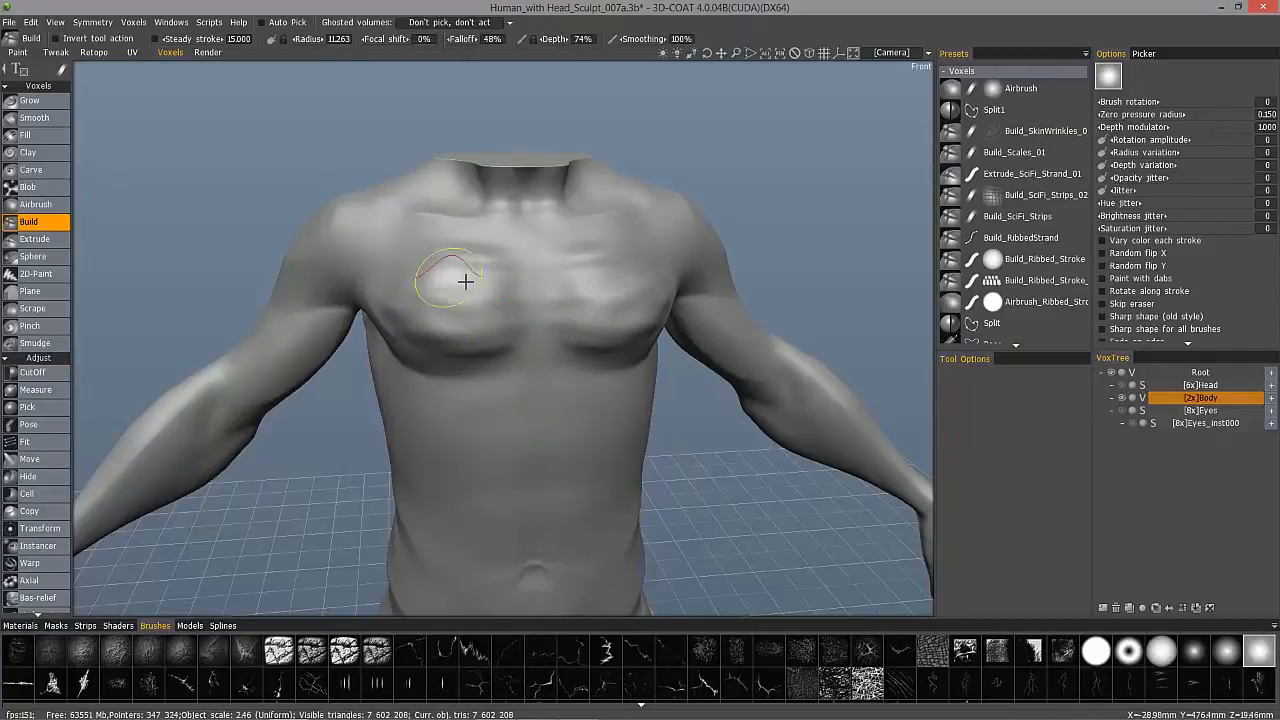
mouse_move(381, 263)
left_mouse_down()
mouse_move(494, 277)
mouse_move(391, 255)
mouse_move(467, 256)
left_mouse_up()
left_click_drag(391, 241, 496, 264)
mouse_move(415, 289)
left_mouse_down()
mouse_move(340, 248)
mouse_move(355, 278)
mouse_move(387, 289)
left_mouse_up()
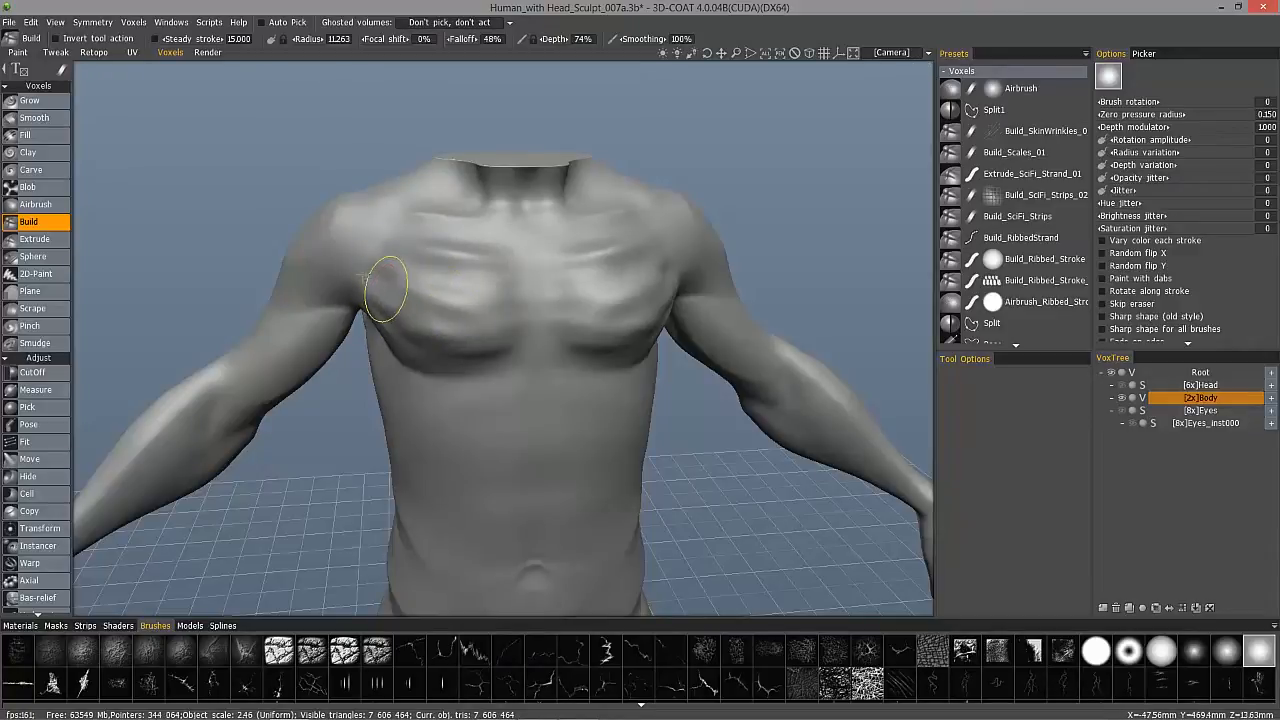
Build up the rib cage arch below the pectorals and the rib forms along the sides at radius 11.263
middle_click_drag(489, 428, 491, 386, "alt")
mouse_move(520, 339)
left_mouse_down()
mouse_move(409, 384)
mouse_move(494, 337)
mouse_move(371, 404)
mouse_move(384, 400)
mouse_move(350, 372)
mouse_move(375, 375)
mouse_move(451, 337)
mouse_move(392, 376)
mouse_move(336, 358)
mouse_move(381, 350)
mouse_move(338, 336)
mouse_move(402, 338)
mouse_move(366, 326)
mouse_move(367, 219)
mouse_move(460, 254)
mouse_move(420, 217)
mouse_move(420, 232)
left_mouse_up()
mouse_move(378, 340)
left_mouse_down("alt")
mouse_move(389, 360)
mouse_move(369, 331)
mouse_move(408, 328)
mouse_move(356, 295)
mouse_move(437, 320)
mouse_move(351, 306)
mouse_move(351, 331)
mouse_move(375, 345)
mouse_move(350, 327)
left_mouse_up("alt")
mouse_move(350, 327)
left_mouse_down("alt")
mouse_move(429, 334)
mouse_move(533, 371)
left_mouse_up("alt")
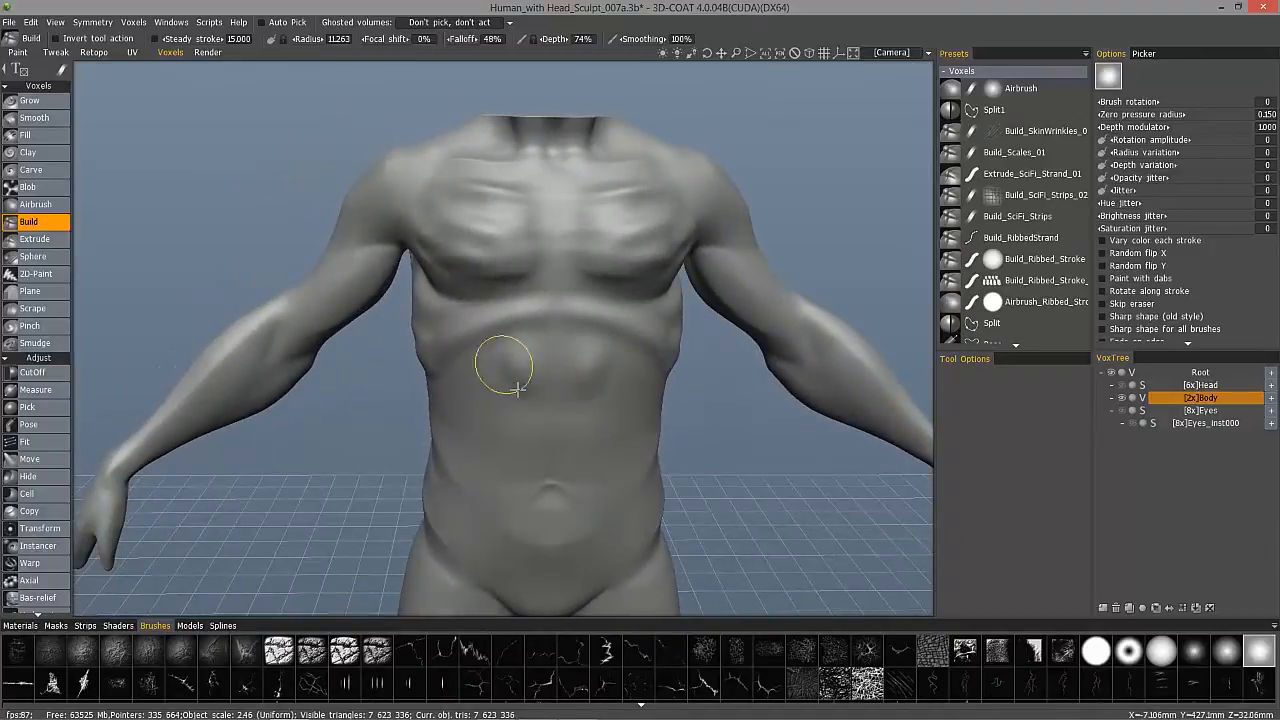
Build up the upper pair of abdominal muscles just below the rib cage arch with Build strokes at 74% depth
mouse_move(488, 384)
left_mouse_down()
mouse_move(514, 400)
mouse_move(522, 345)
left_mouse_up()
mouse_move(512, 388)
left_mouse_down()
mouse_move(497, 354)
mouse_move(484, 396)
left_mouse_up()
mouse_move(484, 400)
left_mouse_down("alt")
mouse_move(486, 414)
mouse_move(480, 383)
mouse_move(493, 383)
left_mouse_up("alt")
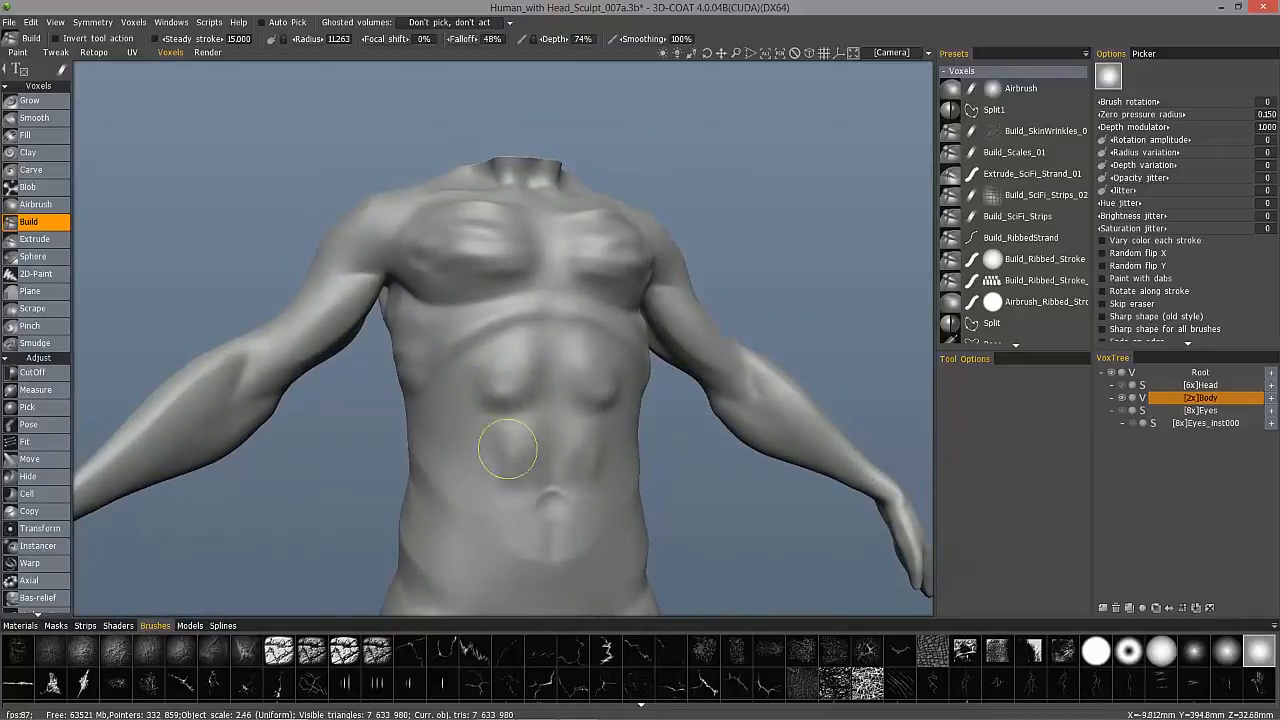
Build up the abdominal muscles above the navel and the lower abdominals around and below it at radius 11.263
mouse_move(490, 443)
left_mouse_down()
mouse_move(517, 471)
mouse_move(466, 491)
mouse_move(523, 514)
mouse_move(515, 550)
mouse_move(496, 525)
left_mouse_up()
mouse_move(474, 443)
middle_mouse_down("alt")
mouse_move(474, 429)
mouse_move(515, 445)
middle_mouse_up("alt")
mouse_move(520, 412)
left_mouse_down()
mouse_move(528, 390)
mouse_move(537, 396)
left_mouse_up()
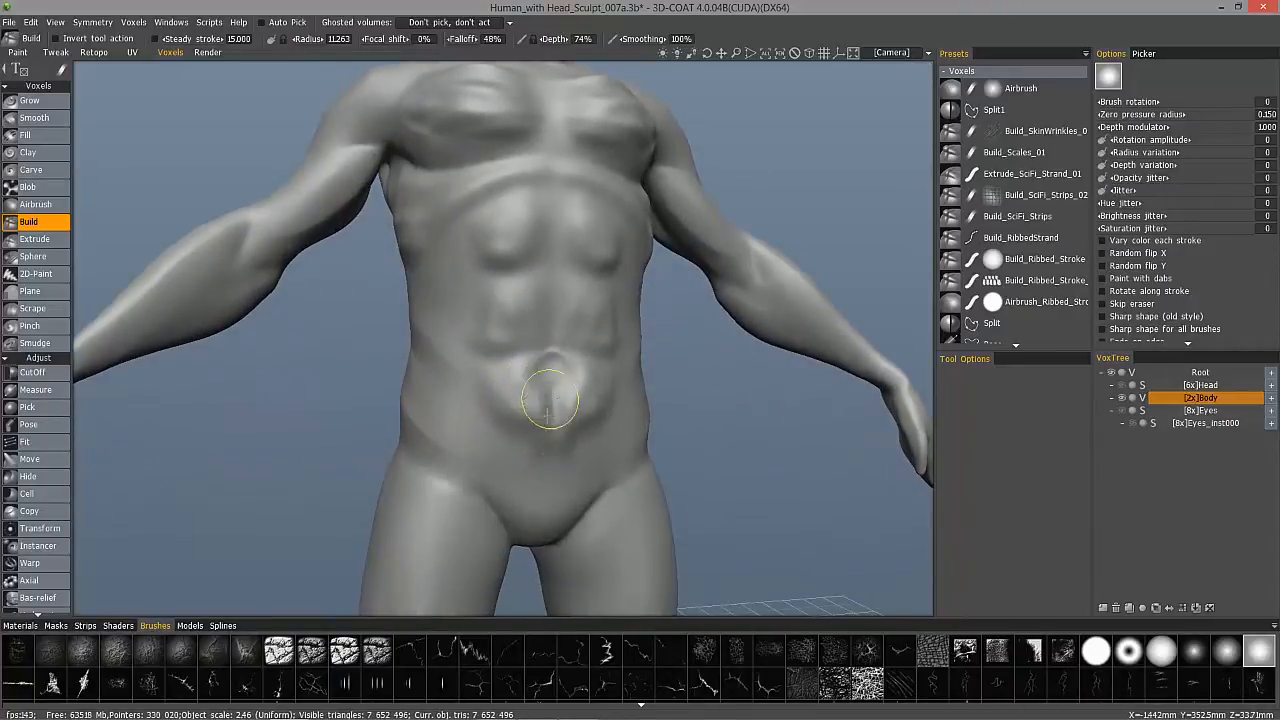
mouse_move(493, 397)
left_mouse_down()
mouse_move(486, 380)
mouse_move(528, 455)
mouse_move(514, 390)
left_mouse_up()
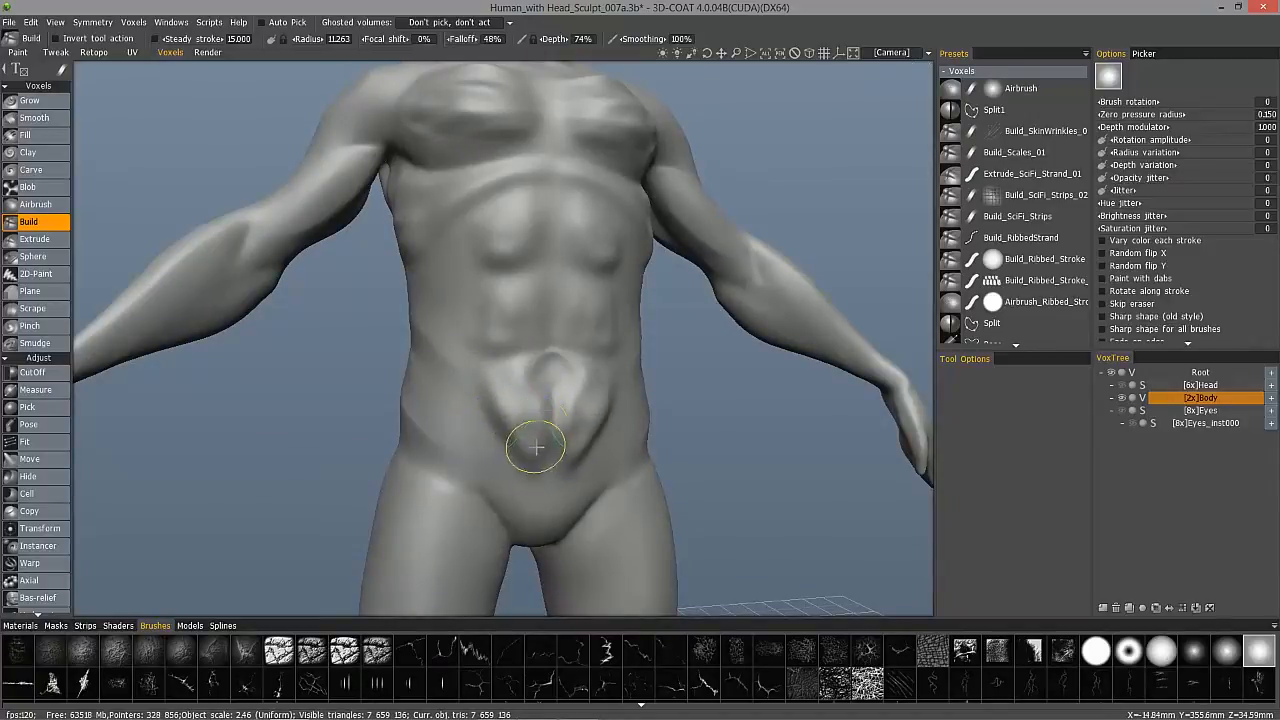
Carve out the lower edges of the abdominals below the navel with Build strokes at radius 11.263
mouse_move(490, 420)
left_mouse_down()
mouse_move(524, 454)
mouse_move(530, 440)
left_mouse_up()
left_click_drag(500, 388, 526, 434)
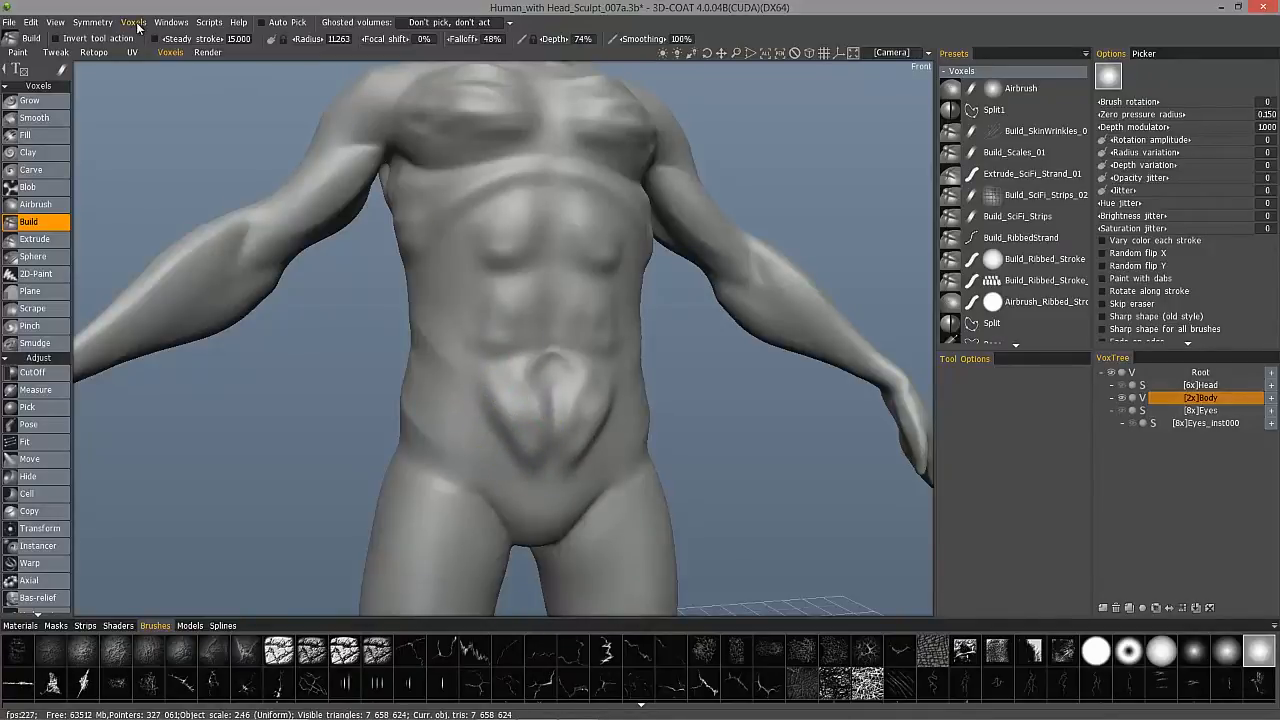
left_click(135, 23)
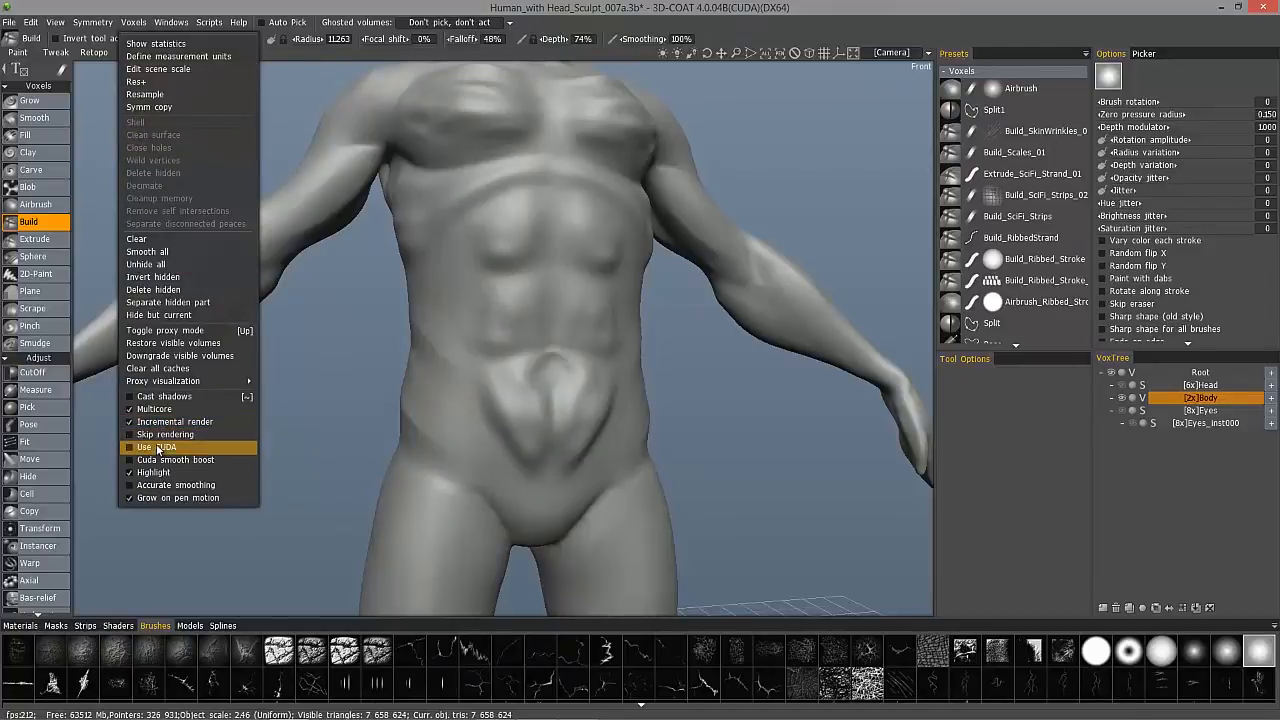
Build up the pair of abdominals just above the navel and reshape the outer edges of the lower abdominals at radius 11.263
left_click_drag(470, 277, 494, 308, "alt")
left_click_drag(505, 414, 505, 436, "alt")
mouse_move(505, 320)
left_mouse_down("alt")
mouse_move(532, 286)
mouse_move(528, 321)
mouse_move(514, 299)
mouse_move(488, 318)
mouse_move(510, 330)
left_mouse_up("alt")
left_click_drag(520, 287, 488, 296, "alt")
mouse_move(486, 349)
left_mouse_down()
mouse_move(537, 286)
mouse_move(540, 310)
mouse_move(528, 301)
mouse_move(500, 316)
mouse_move(529, 323)
left_mouse_up()
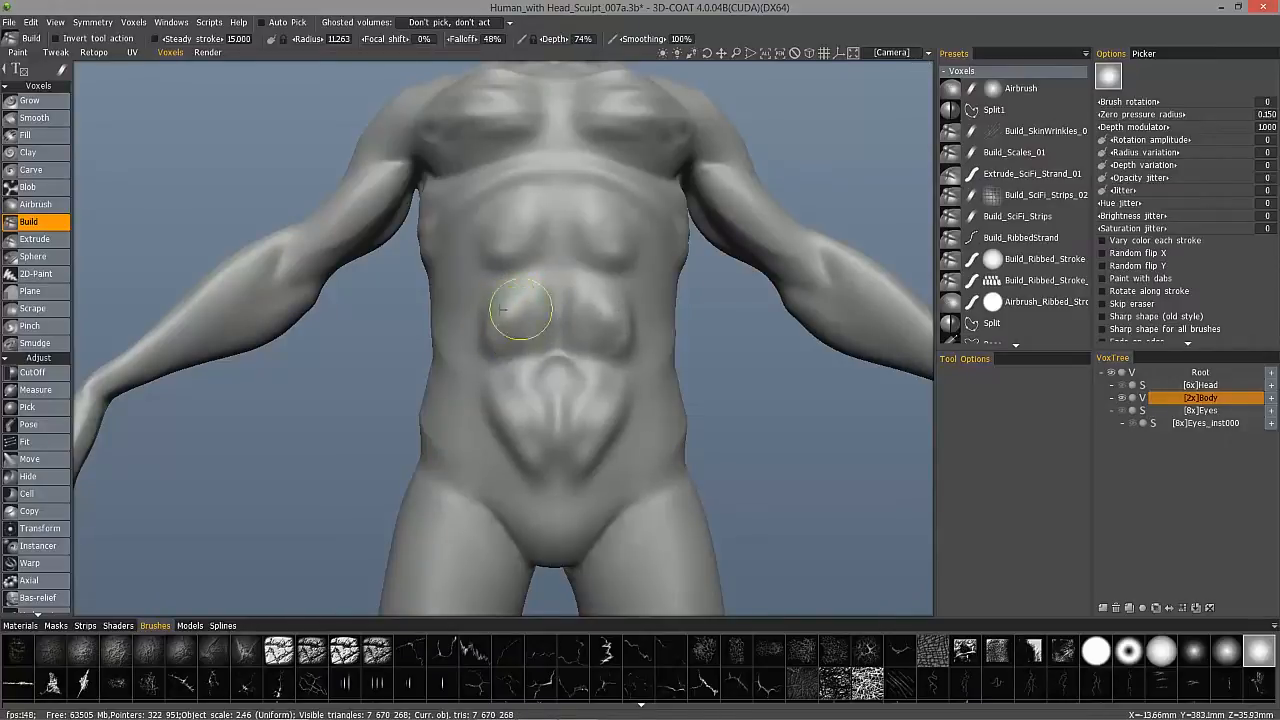
left_click_drag(503, 336, 511, 444)
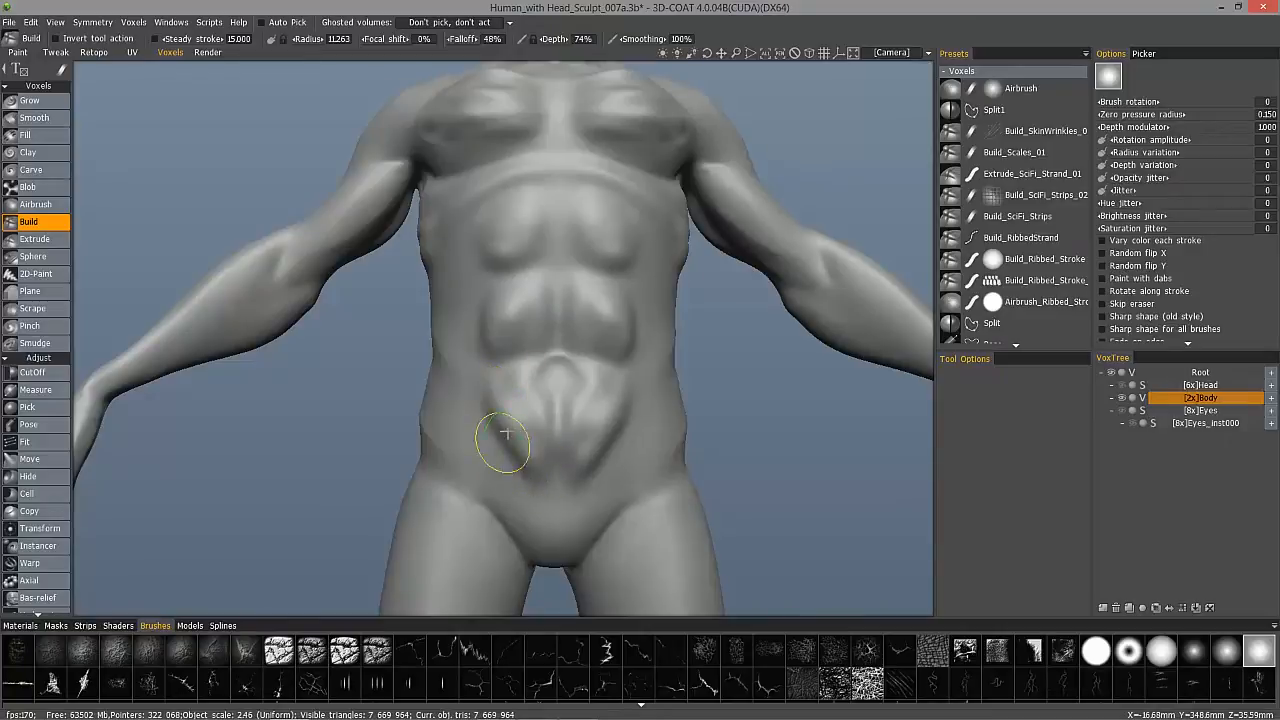
mouse_move(539, 432)
left_mouse_down()
mouse_move(543, 409)
mouse_move(540, 420)
left_mouse_up()
Reduce the Build radius to 8.658 and refine the contours of the abdominals above and below the navel
key("[")
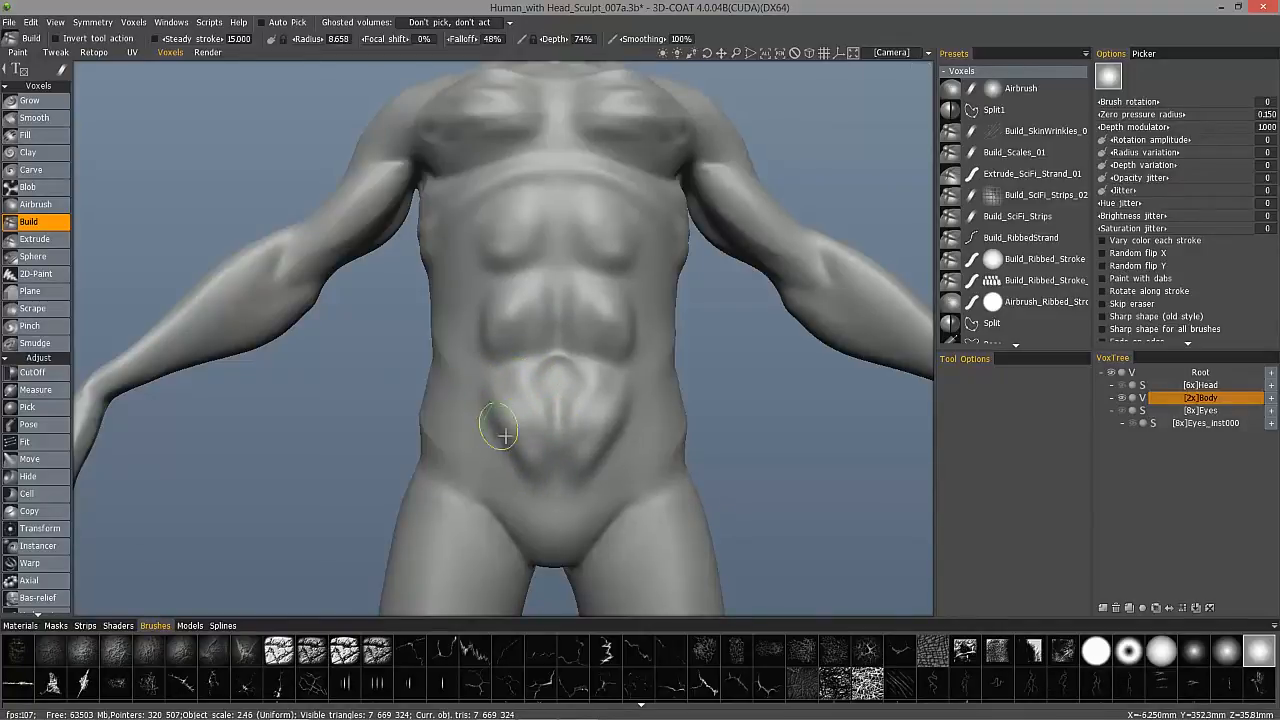
middle_click_drag(506, 186, 513, 258)
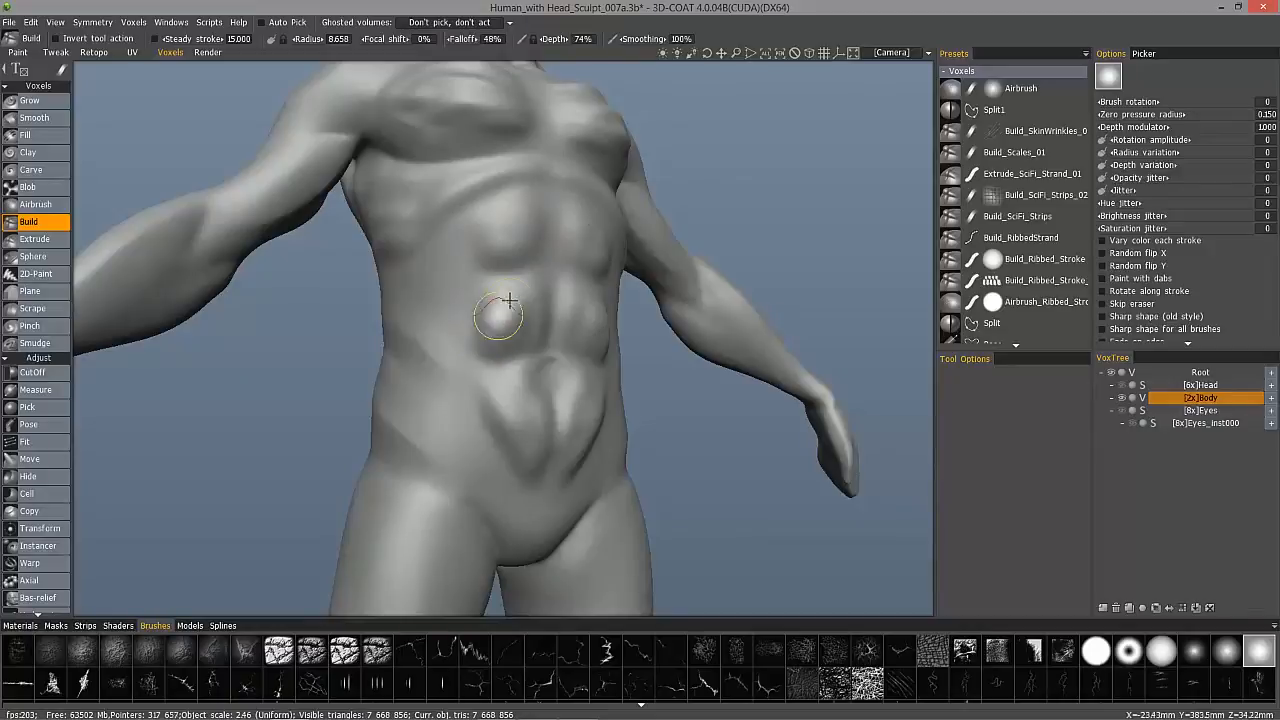
mouse_move(514, 357)
left_mouse_down()
mouse_move(471, 349)
mouse_move(569, 321)
left_mouse_up()
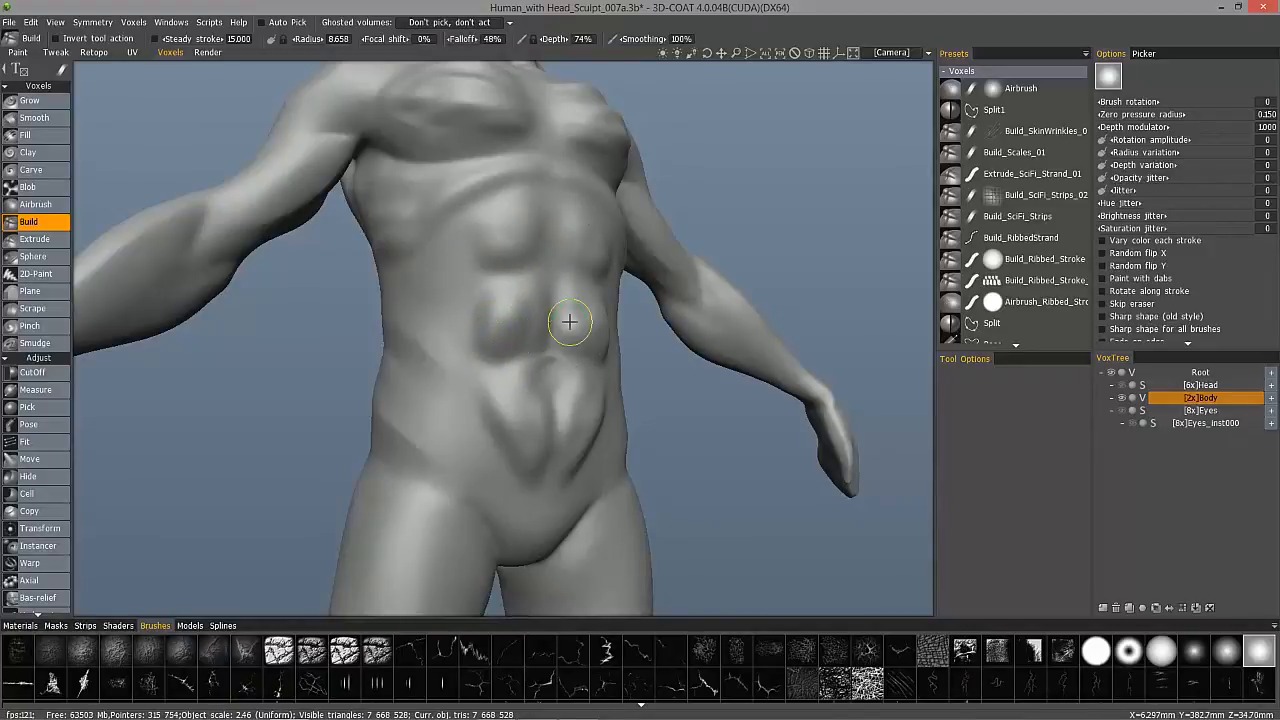
right_click_drag(569, 321, 224, 581)
right_click_drag(460, 358, 540, 340)
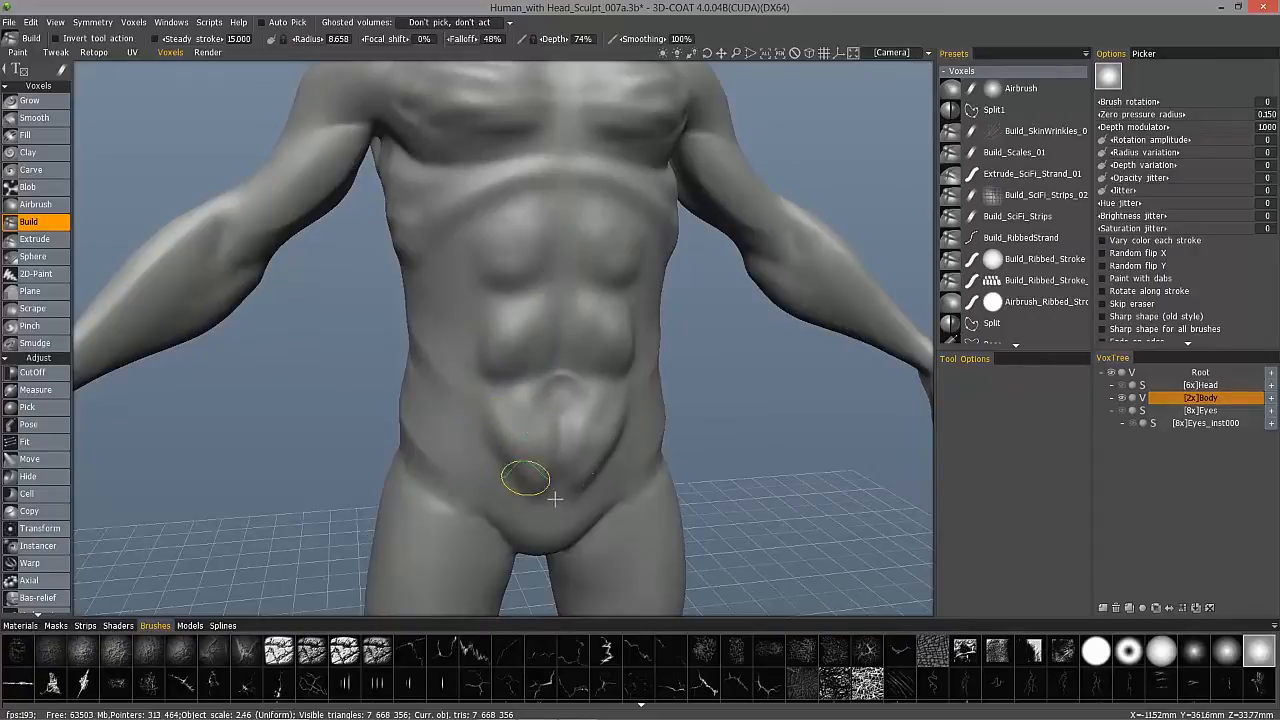
Sculpt muscle striations across the pectorals and below the collarbones with Build strokes at radius 8.658
middle_click_drag(446, 170, 455, 250, "alt")
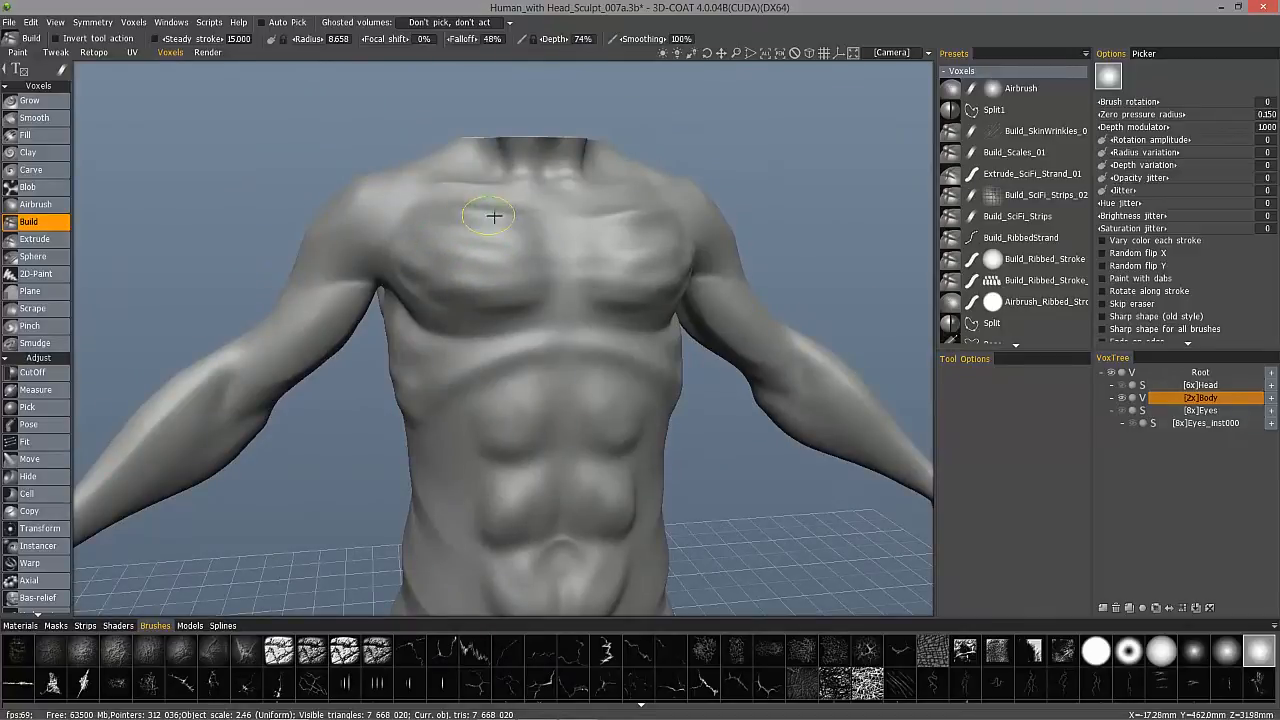
mouse_move(432, 214)
left_mouse_down()
mouse_move(449, 220)
mouse_move(470, 340)
left_mouse_up()
scroll(1126, 405, "down", 3)
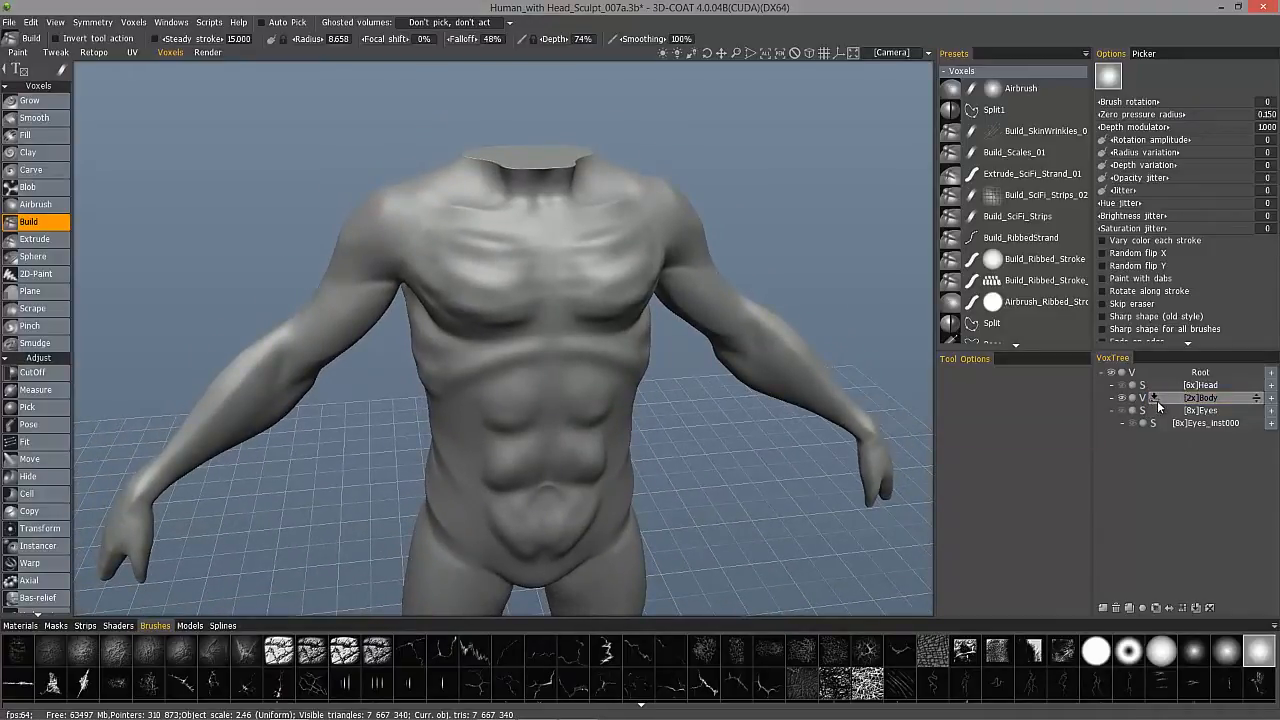
Hide the Body volume, then make the Head volume active and visible
left_click(1121, 399)
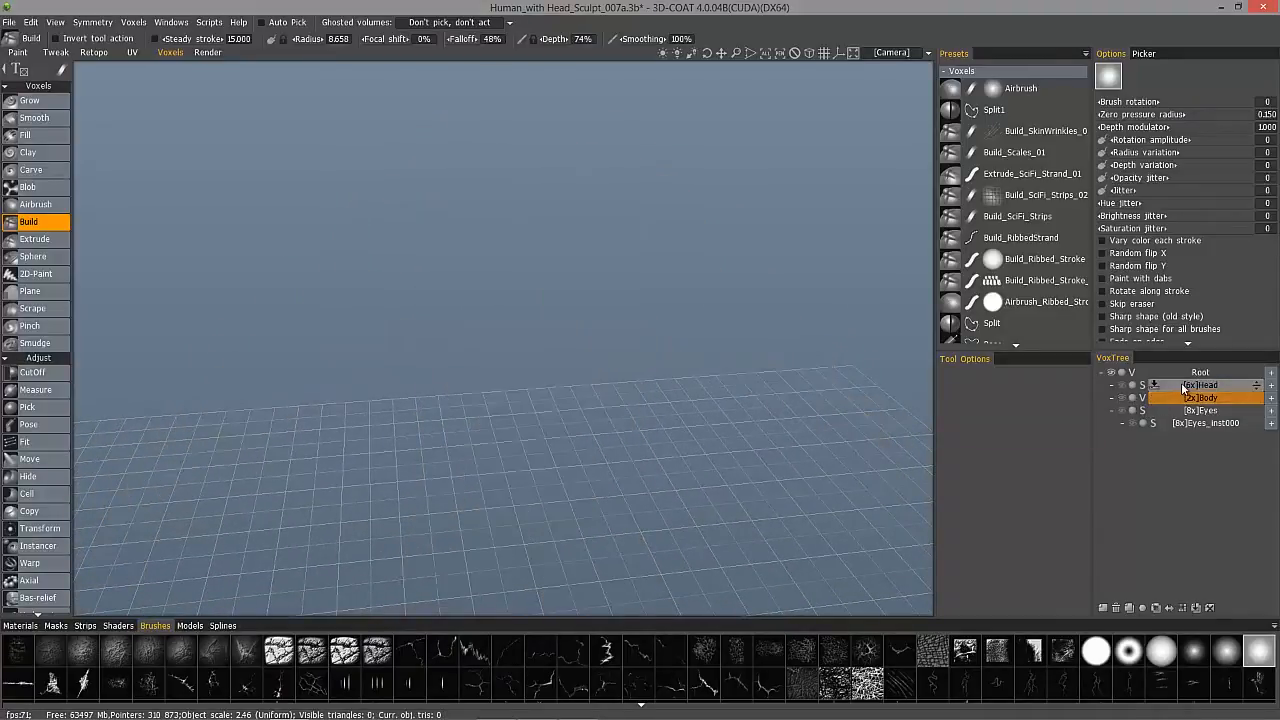
left_click(1188, 385)
left_click(1122, 386)
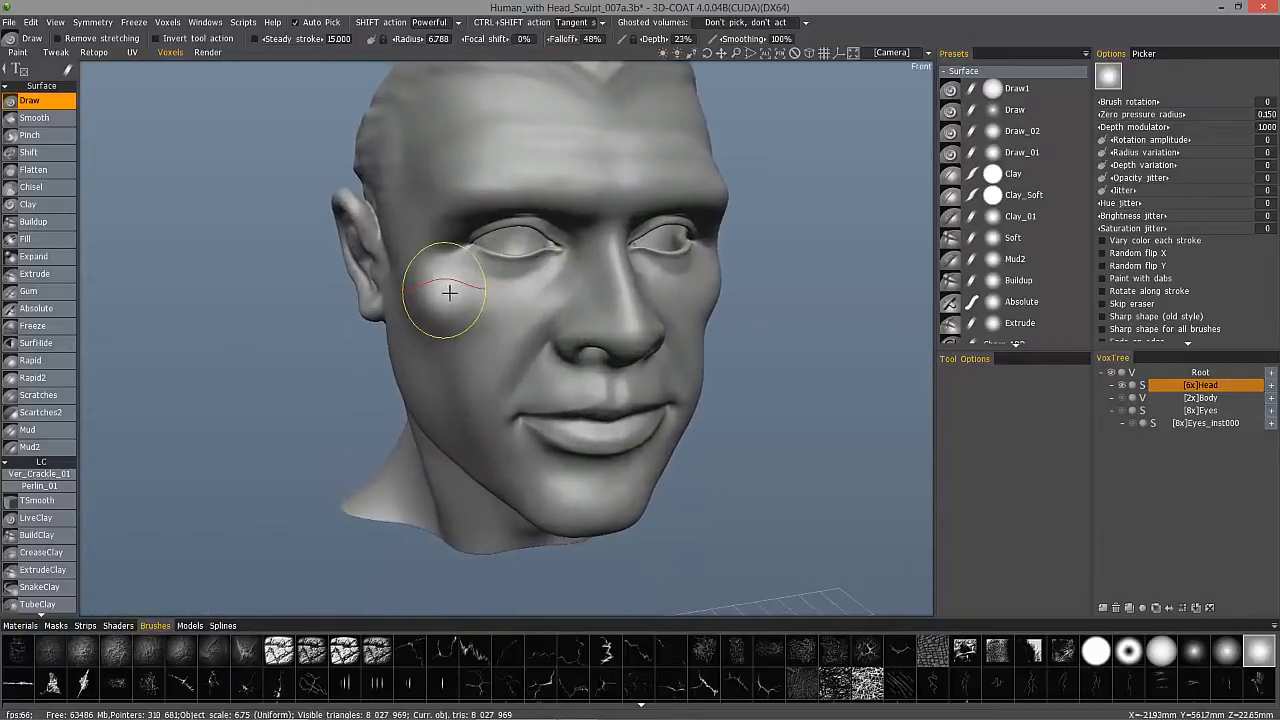
Build up the brow ridge above the eyes with the Buildup brush in the second stroke mode, at radius 2.669 and 85% depth
left_click(33, 221)
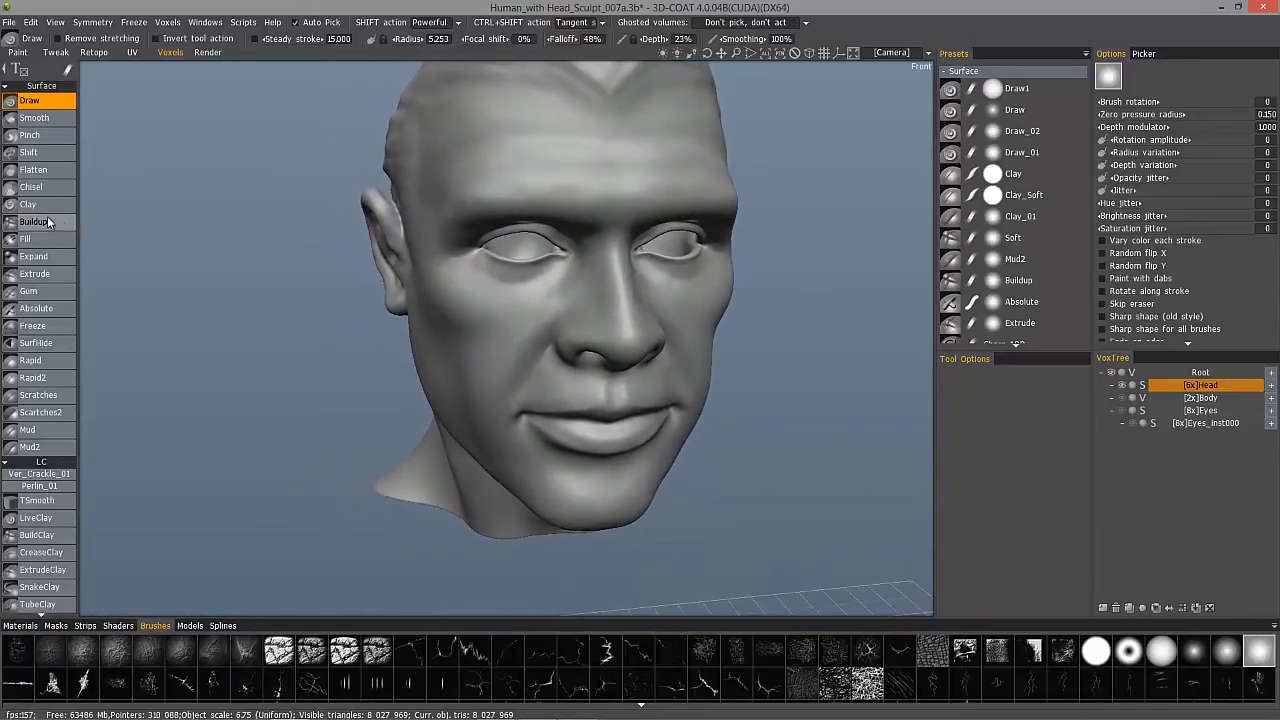
mouse_move(66, 70)
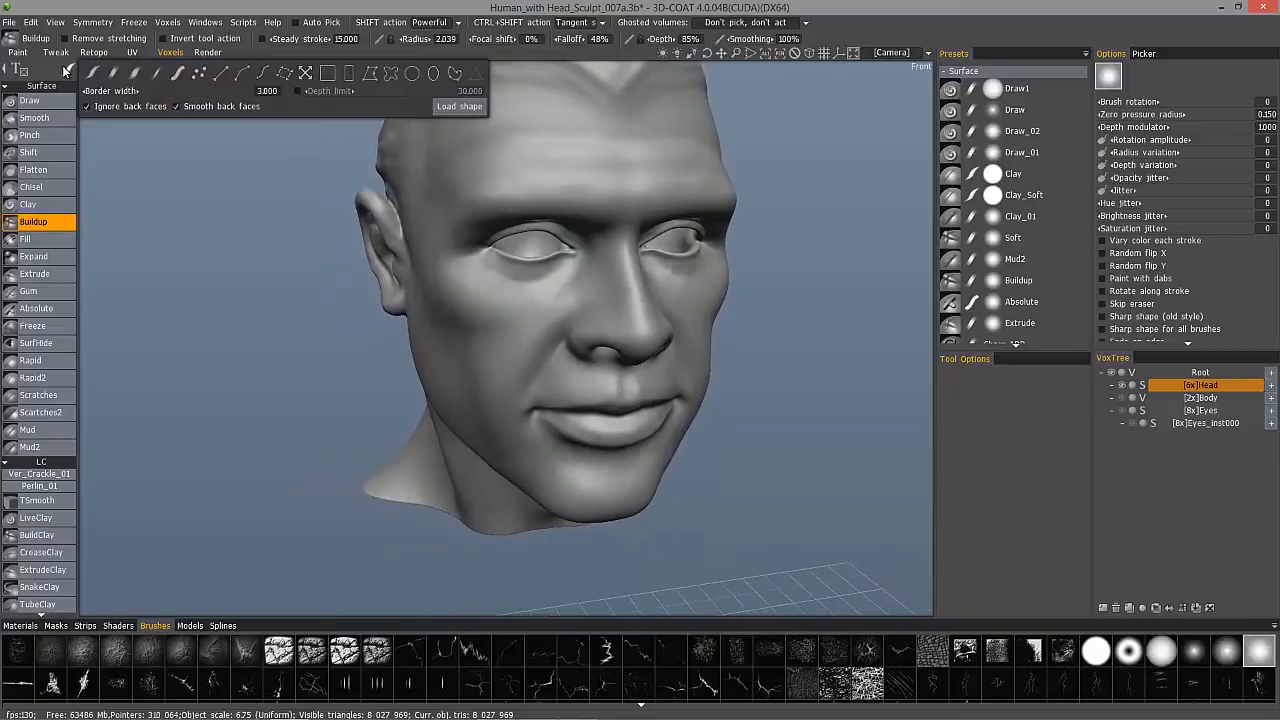
left_click(115, 72)
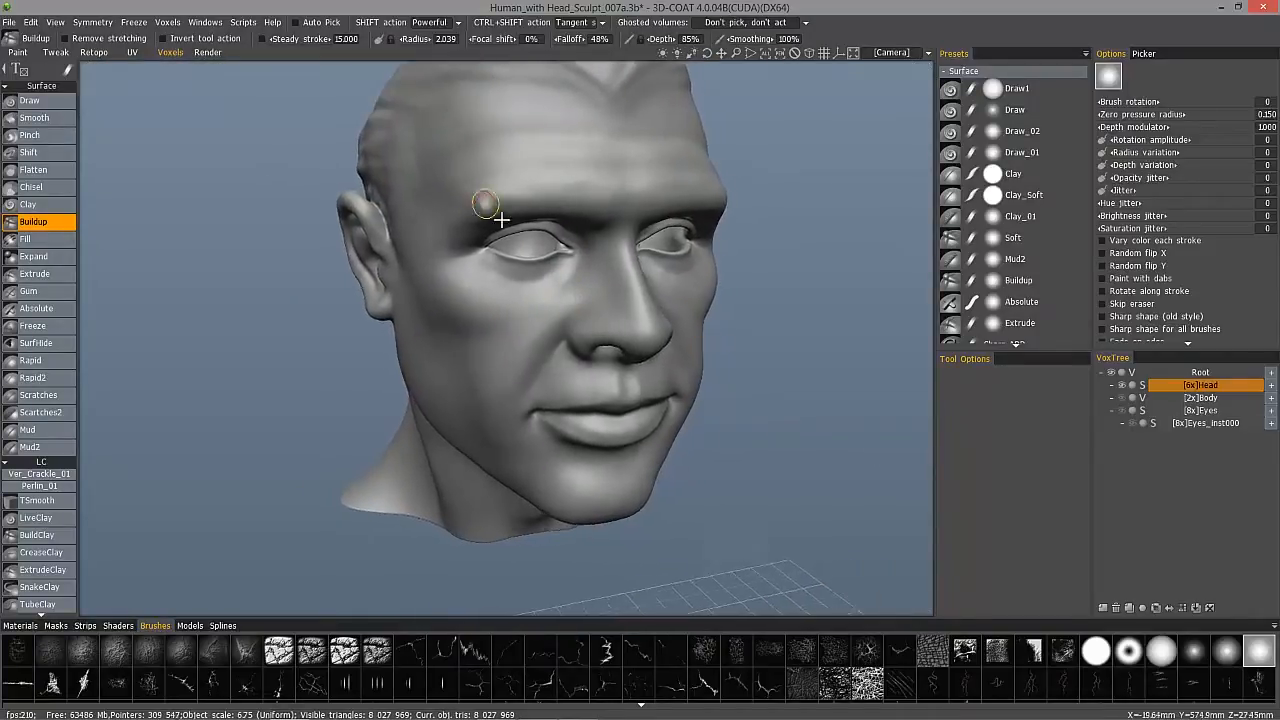
key("]")
mouse_move(554, 138)
left_mouse_down("alt")
mouse_move(563, 200)
mouse_move(590, 210)
mouse_move(478, 211)
left_mouse_up("alt")
mouse_move(613, 202)
left_mouse_down()
mouse_move(551, 192)
mouse_move(488, 204)
left_mouse_up()
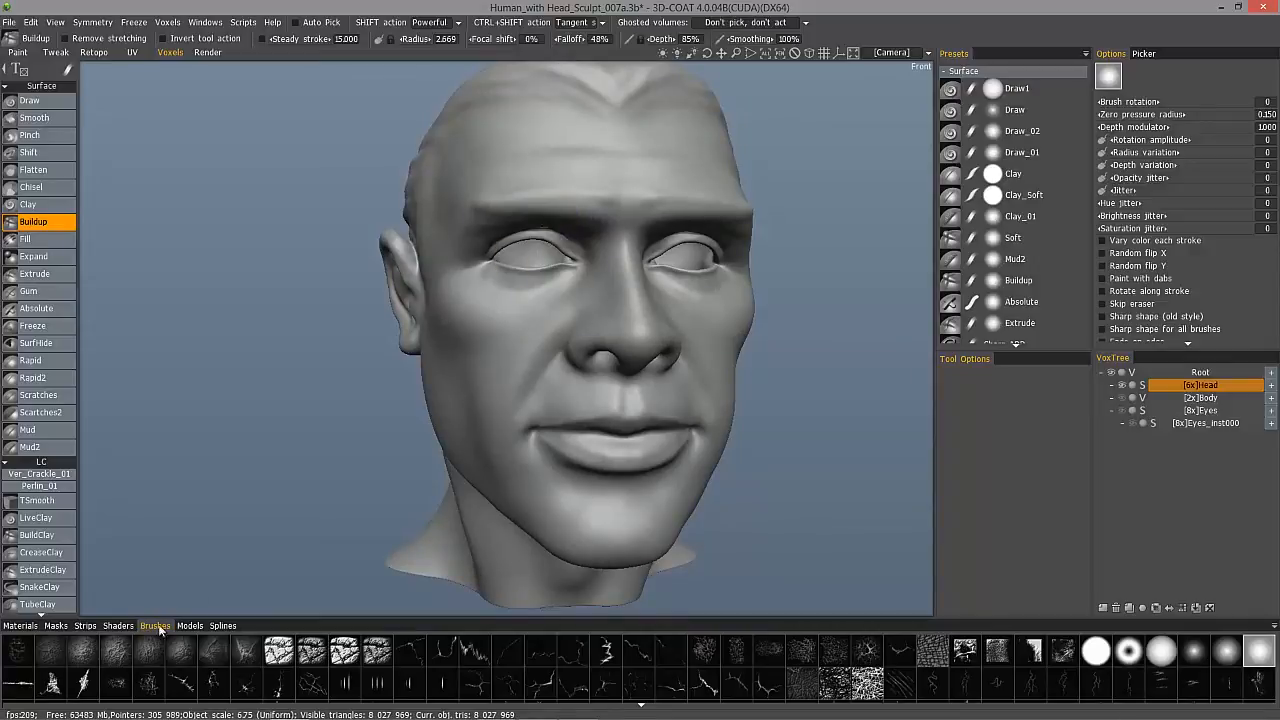
left_click_drag(586, 216, 490, 190)
left_click_drag(610, 186, 465, 195)
Extend the brow ridge out toward the temple and blend it into the forehead at radius 2.669
left_click_drag(396, 212, 510, 216, "alt")
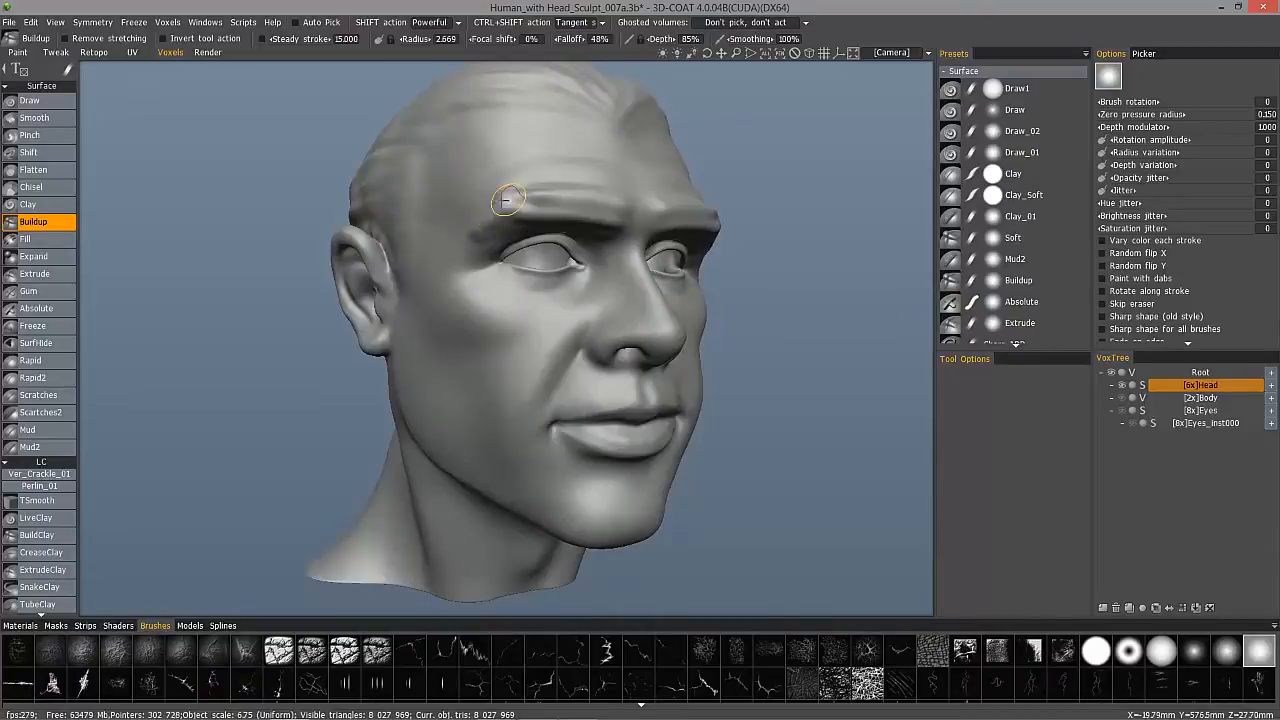
left_click_drag(506, 168, 412, 146, "alt")
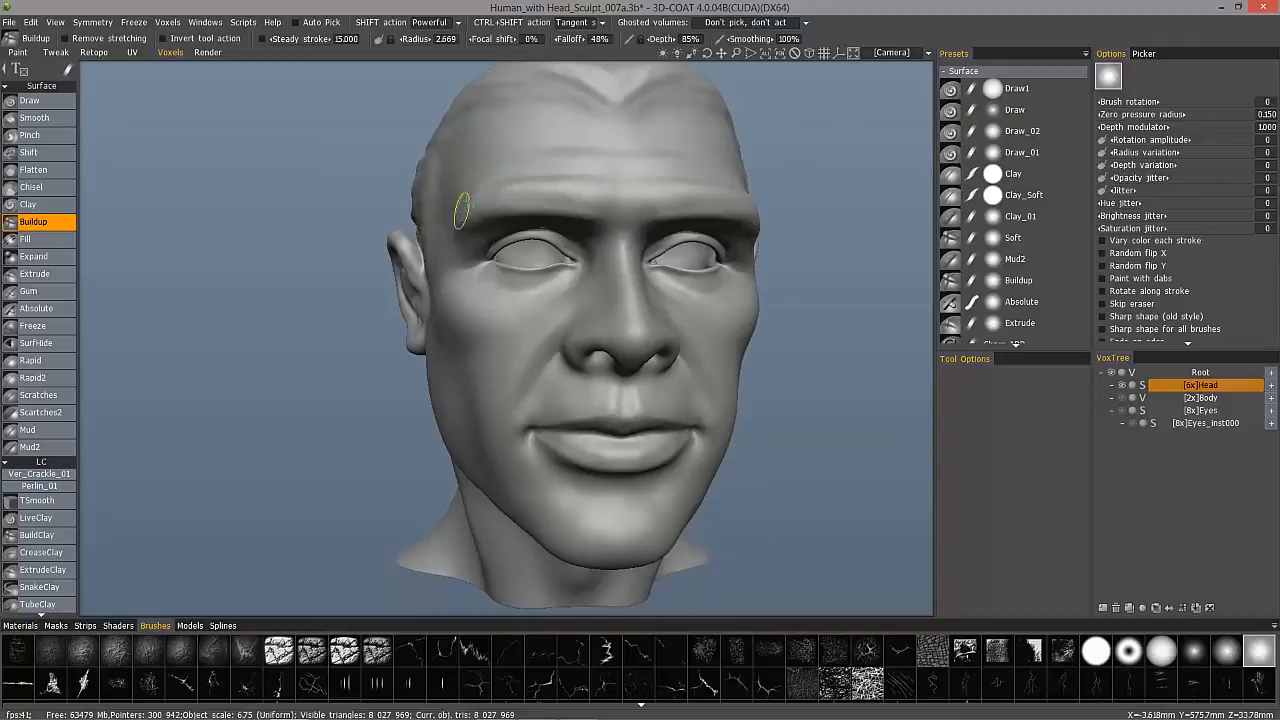
left_click_drag(460, 186, 522, 198, "alt")
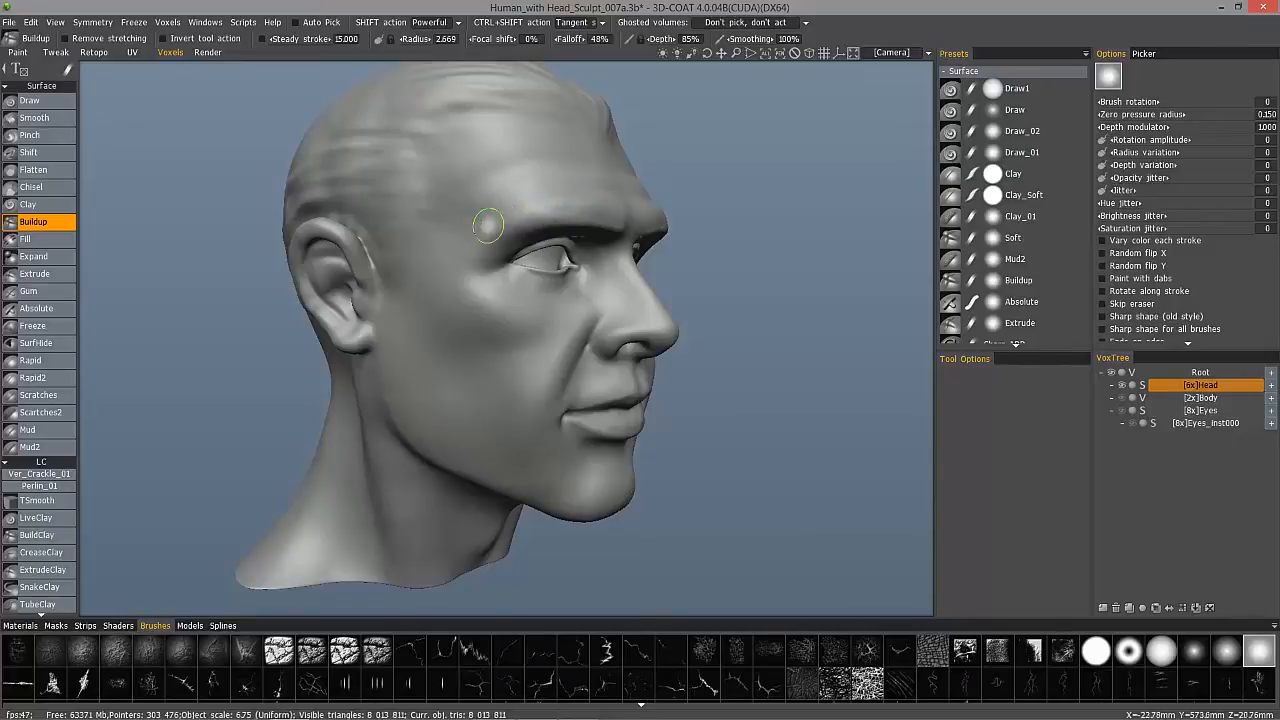
left_click_drag(458, 256, 594, 214, "alt")
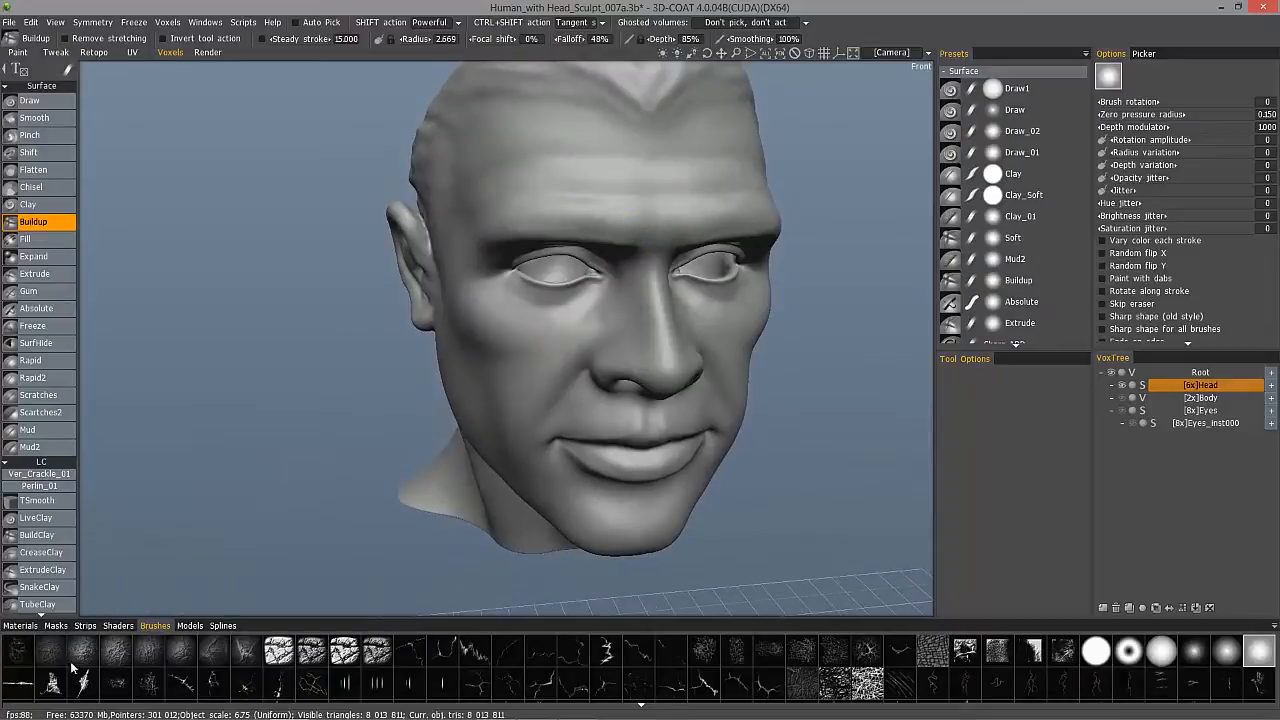
Examine the lower eyelid, the inner eye corner, the cheek and the side of the nose up close
left_click_drag(459, 315, 600, 257, "alt")
scroll(600, 265, "up", 8)
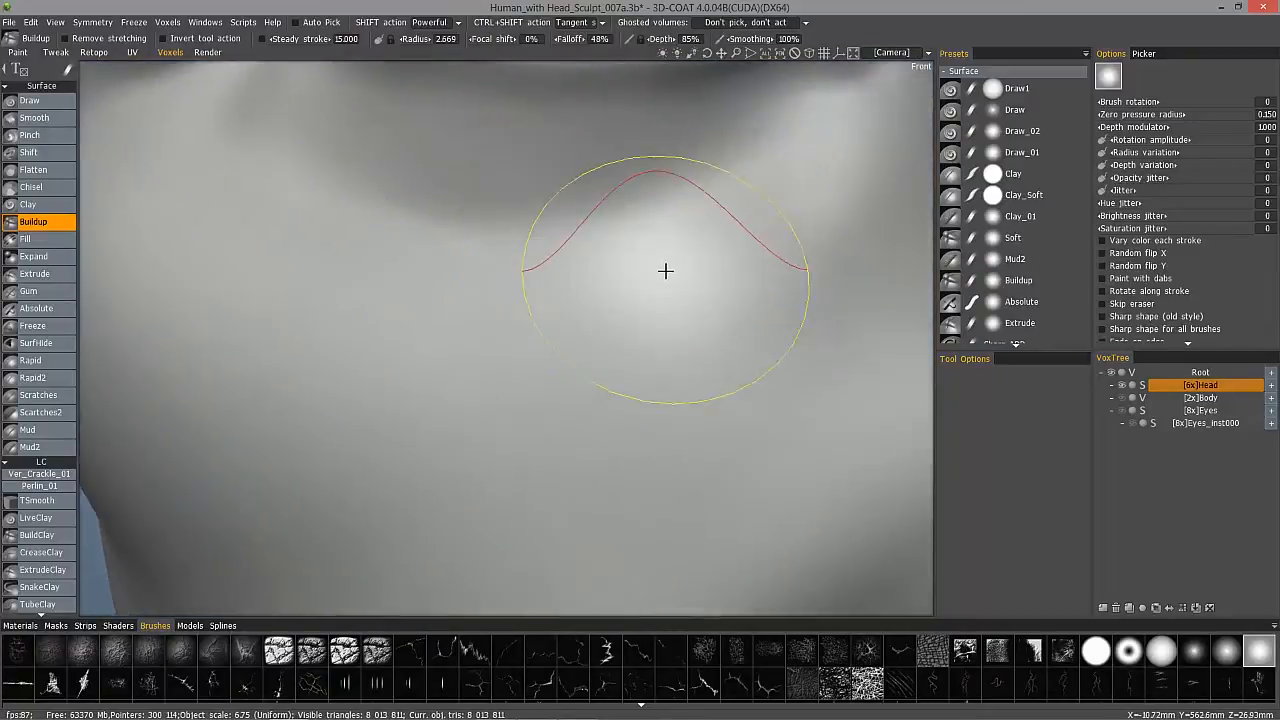
scroll(690, 250, "down", 3)
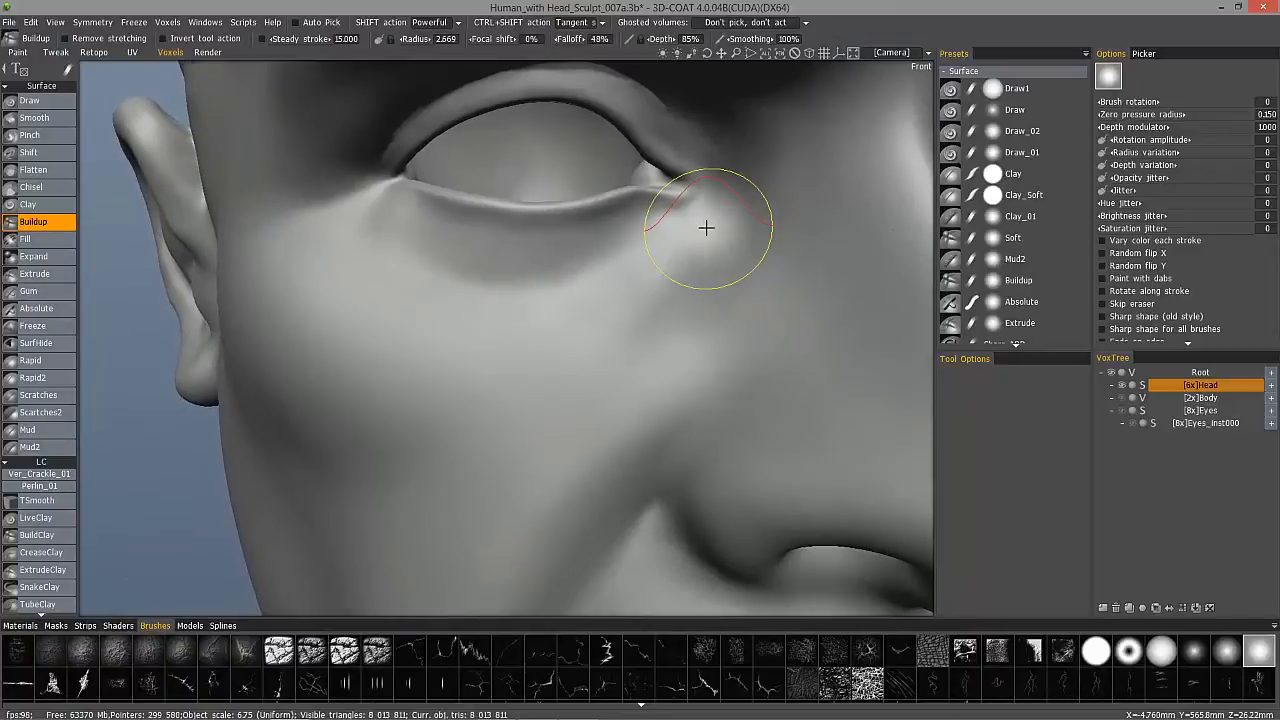
scroll(706, 228, "down", 5)
left_click_drag(700, 237, 623, 371, "alt")
scroll(623, 371, "up", 5)
left_click_drag(406, 401, 466, 403, "alt")
scroll(520, 335, "down", 3)
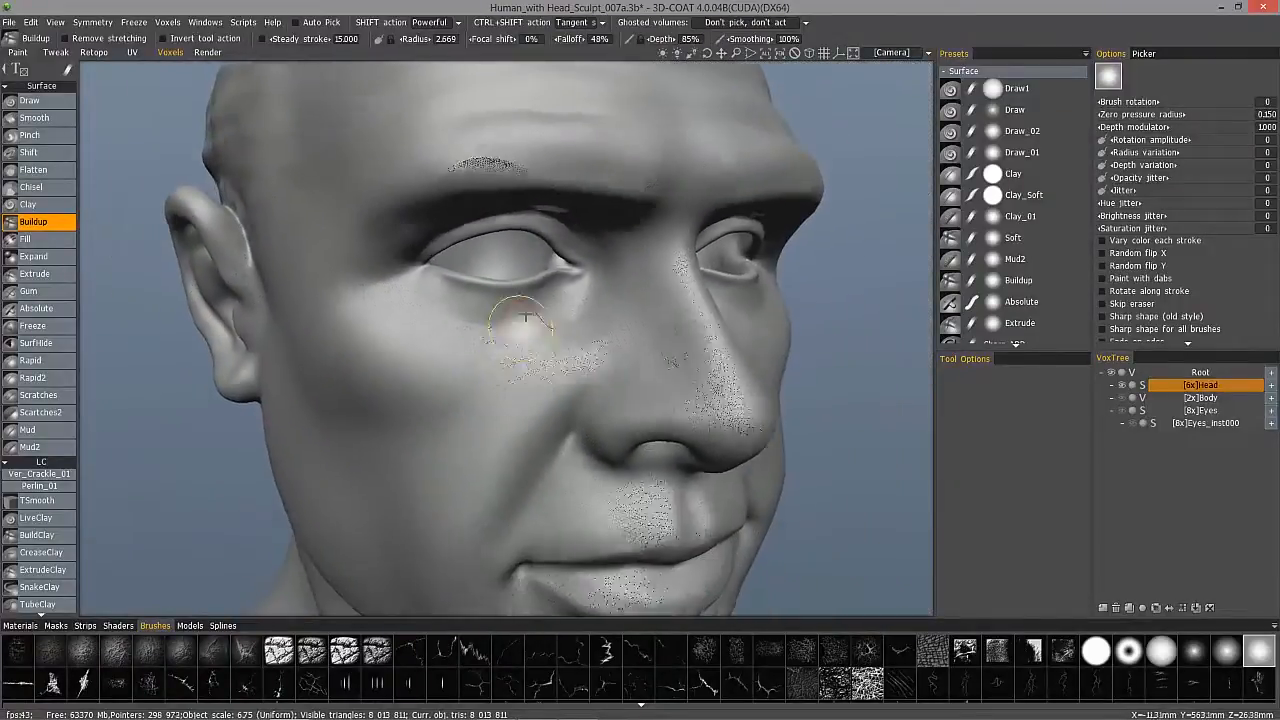
left_click_drag(549, 305, 624, 190, "alt")
scroll(554, 354, "down", 2)
Enlarge the Buildup radius to 5.375 and define the cheekbone and the hollow beneath it
mouse_move(554, 354)
left_mouse_down("alt")
mouse_move(571, 295)
mouse_move(423, 277)
mouse_move(420, 374)
mouse_move(414, 336)
left_mouse_up("alt")
scroll(571, 295, "up", 3)
right_click_drag(414, 336, 426, 336)
left_click_drag(415, 336, 417, 374, "alt")
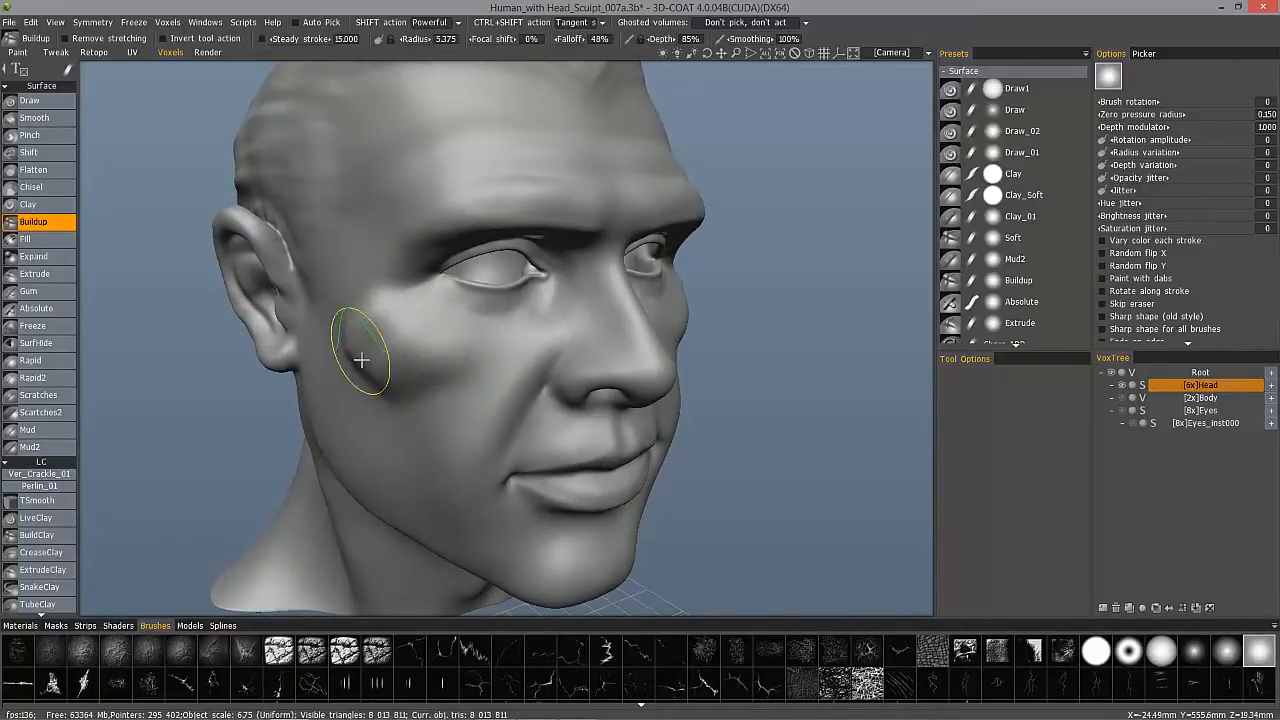
mouse_move(347, 352)
left_mouse_down("alt")
mouse_move(334, 340)
mouse_move(382, 350)
left_mouse_up("alt")
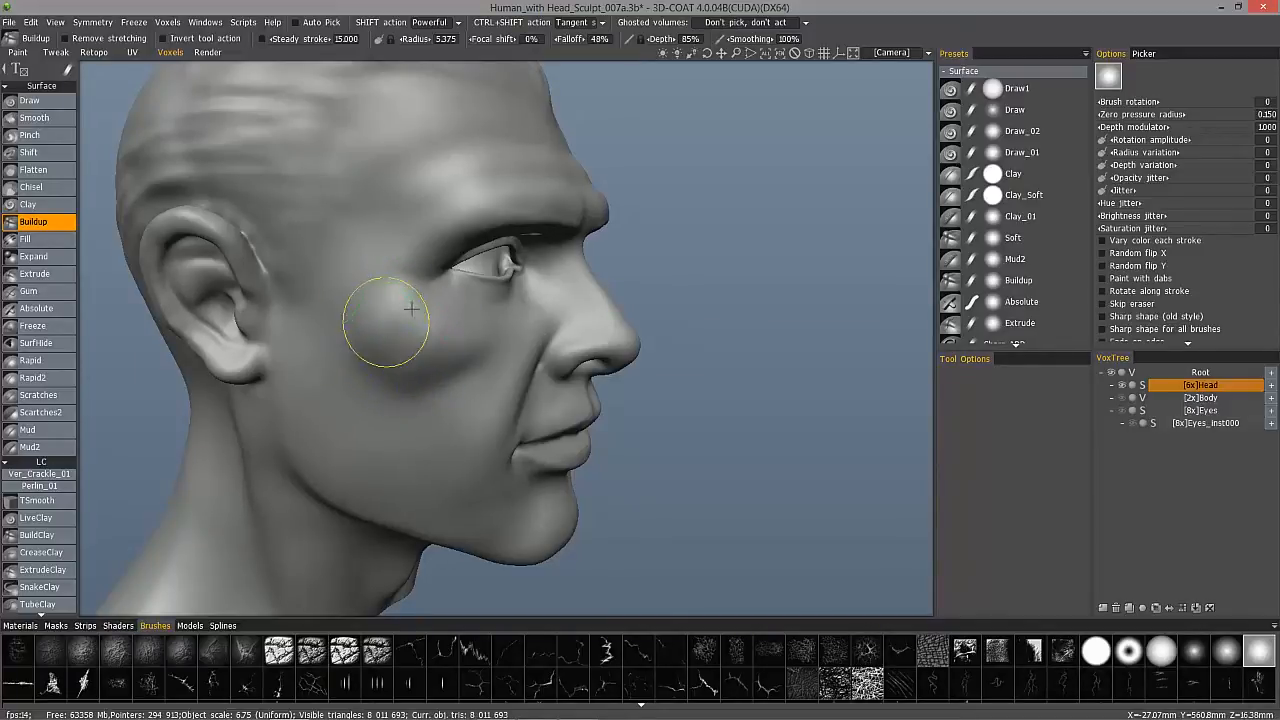
left_click_drag(404, 376, 400, 372)
Review the smoothing and detail modes offered for the SHIFT action
left_click_drag(382, 56, 434, 32, "alt")
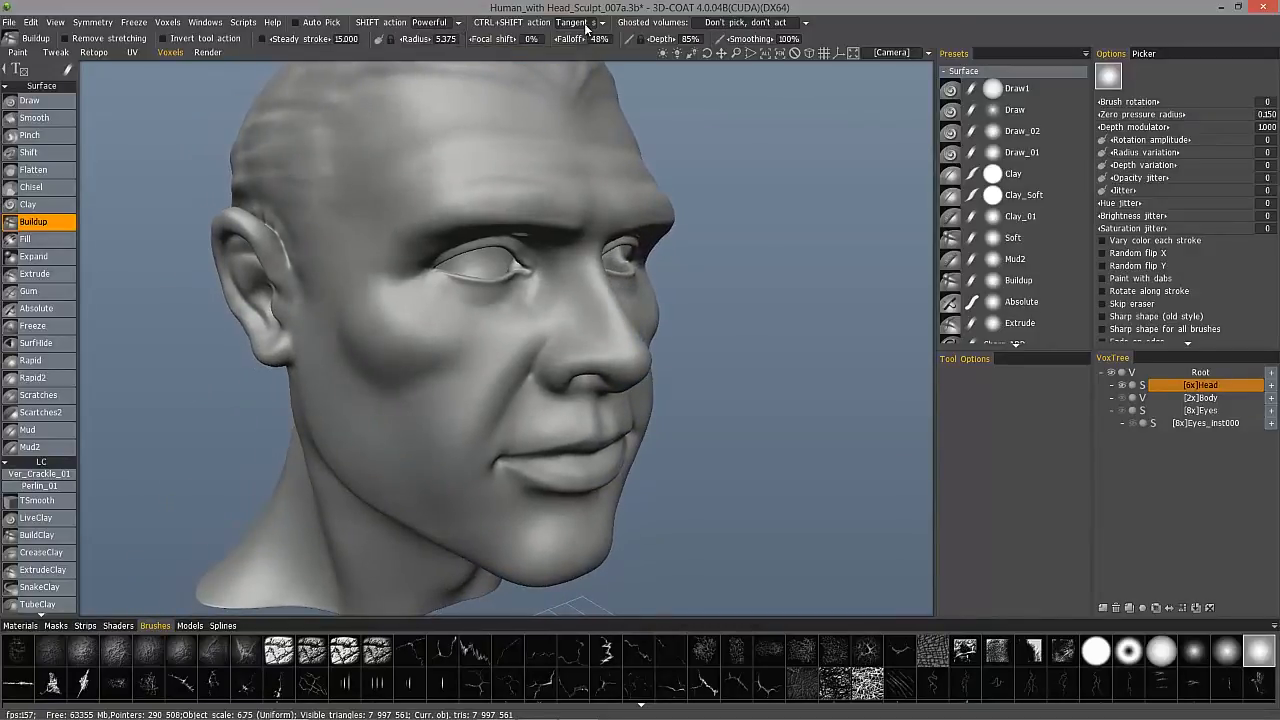
left_click(460, 23)
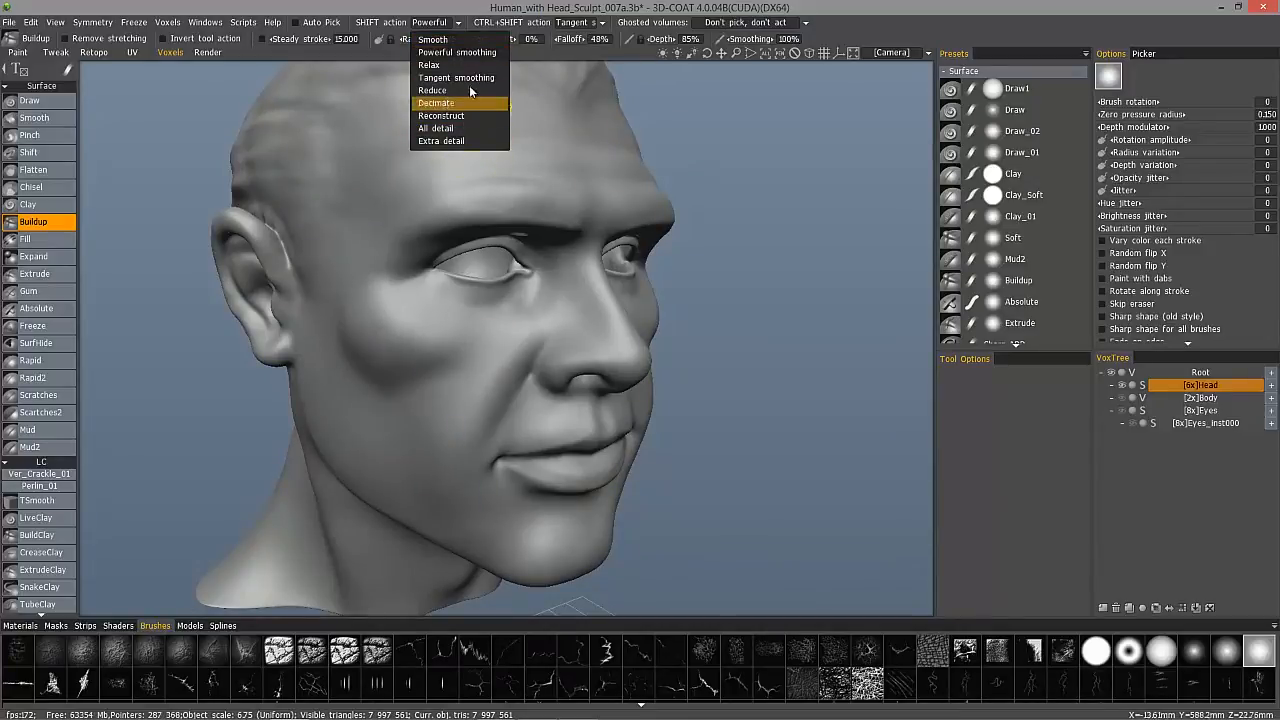
left_click(452, 23)
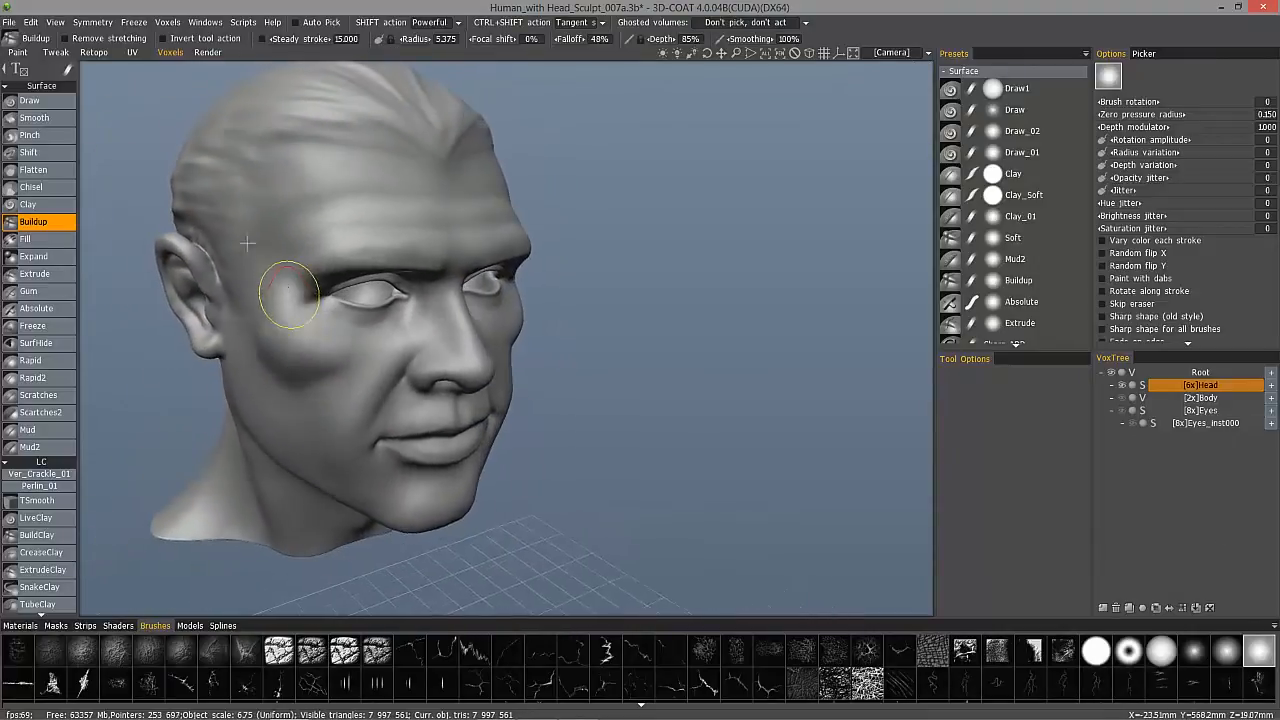
Refine the cheekbone and deepen the transition into the cheek below it with Buildup strokes at radius 5.375
mouse_move(288, 380)
left_mouse_down()
mouse_move(302, 347)
mouse_move(318, 356)
left_mouse_up()
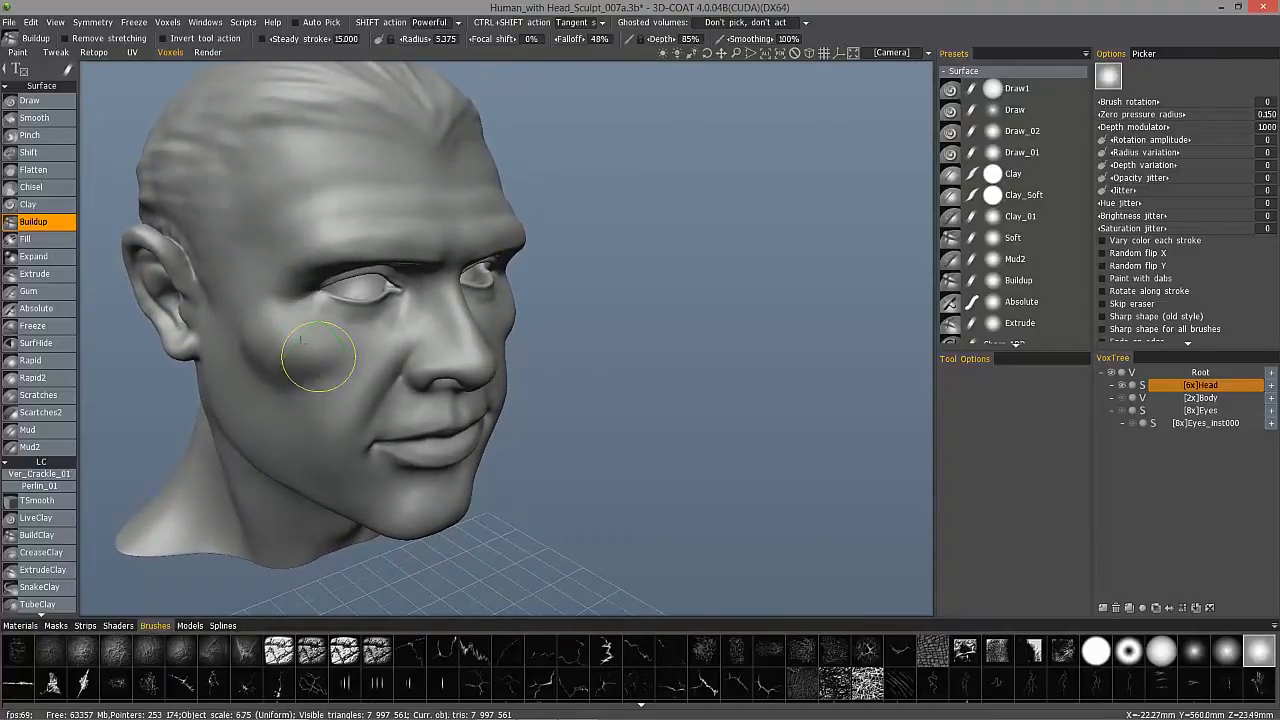
mouse_move(255, 350)
left_mouse_down()
mouse_move(228, 300)
mouse_move(267, 367)
left_mouse_up()
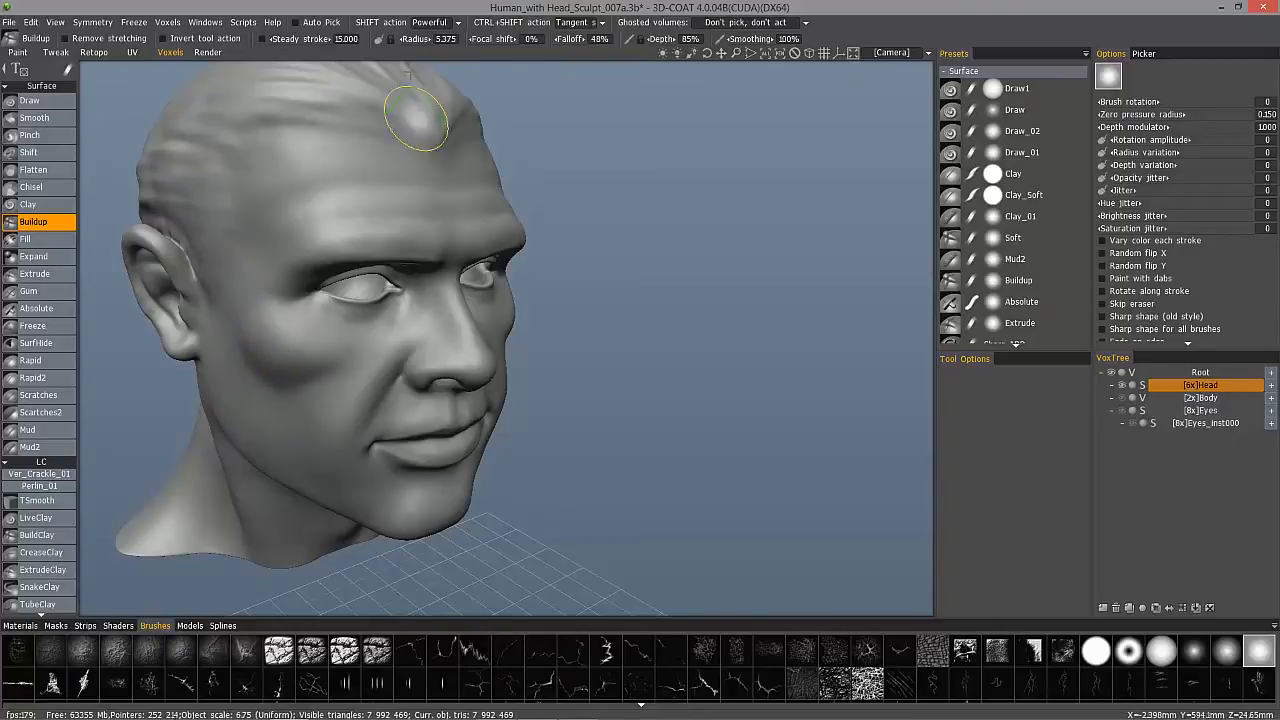
mouse_move(225, 380)
left_mouse_down("alt")
mouse_move(241, 420)
mouse_move(297, 407)
left_mouse_up("alt")
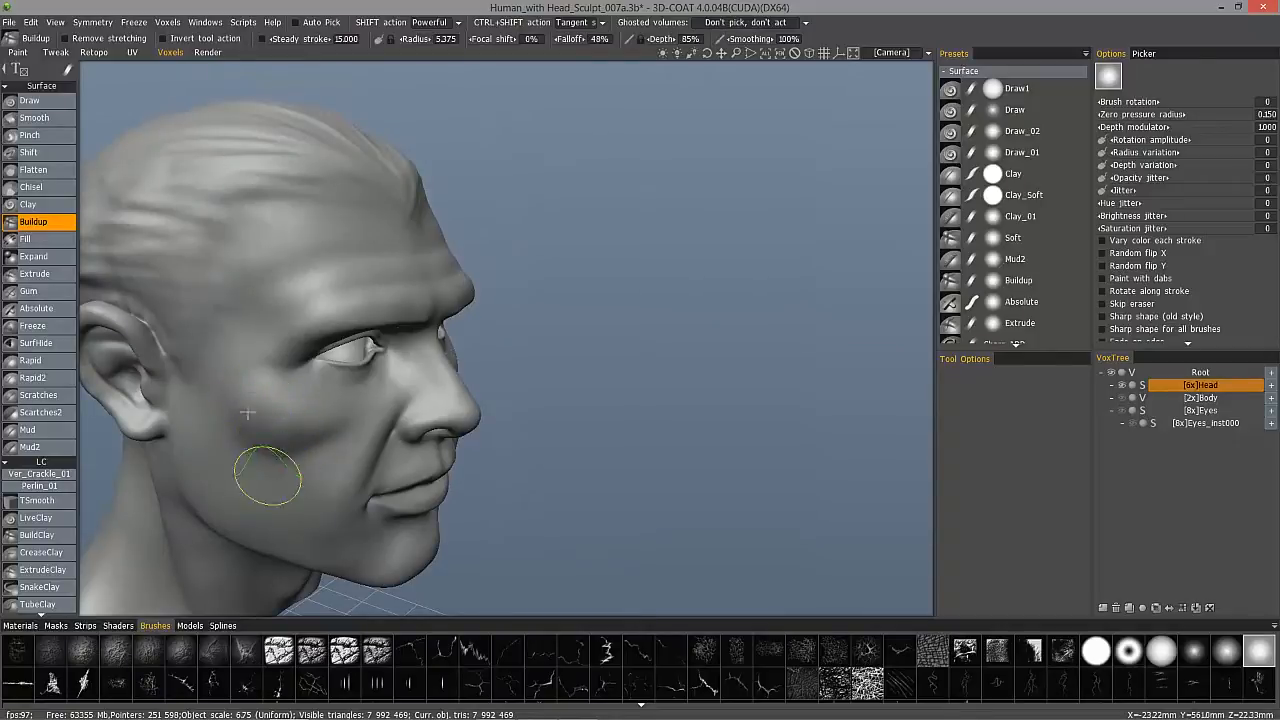
mouse_move(254, 381)
left_mouse_down()
mouse_move(217, 397)
mouse_move(206, 514)
left_mouse_up()
right_click_drag(206, 514, 222, 418, "alt")
mouse_move(222, 418)
left_mouse_down("alt")
mouse_move(294, 490)
mouse_move(310, 416)
mouse_move(366, 397)
mouse_move(355, 396)
mouse_move(374, 329)
mouse_move(318, 326)
left_mouse_up("alt")
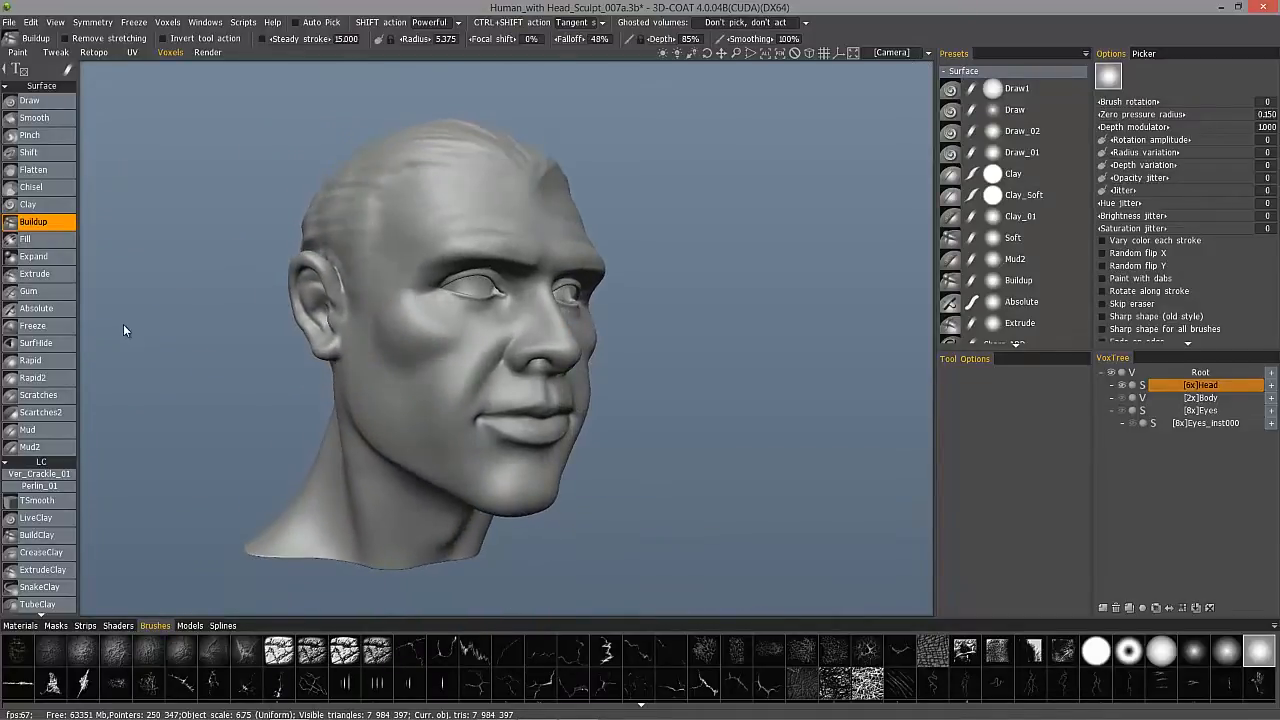
Build up the jaw muscle and the long neck muscle below the ear with the Mud2 brush at radius 5.893 and 15% depth
left_click(47, 448)
mouse_move(392, 353)
left_mouse_down("alt")
mouse_move(400, 371)
mouse_move(383, 406)
mouse_move(418, 444)
mouse_move(213, 532)
left_mouse_up("alt")
left_click_drag(227, 641, 223, 66, "alt")
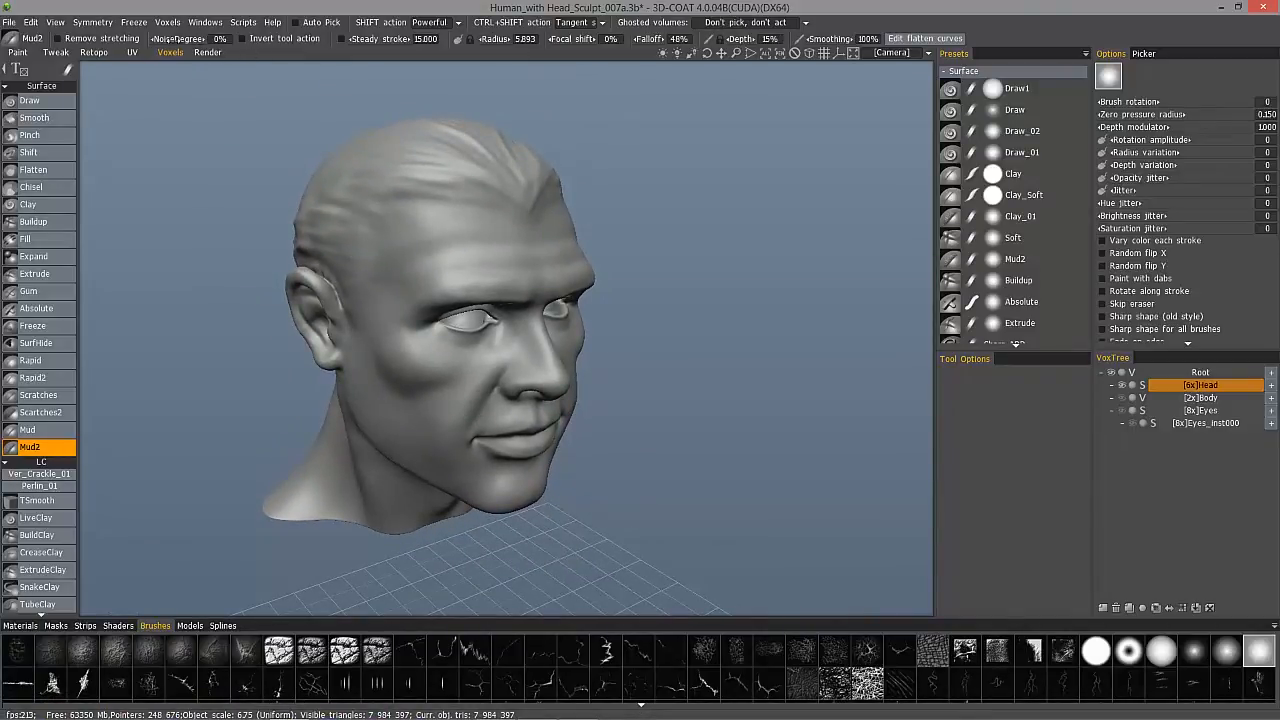
left_click_drag(189, 39, 188, 41, "alt")
mouse_move(345, 440)
left_mouse_down("alt")
mouse_move(420, 417)
mouse_move(349, 437)
left_mouse_up("alt")
middle_click_drag(349, 437, 335, 261, "alt")
mouse_move(335, 261)
left_mouse_down()
mouse_move(357, 300)
mouse_move(329, 237)
mouse_move(366, 306)
mouse_move(418, 353)
mouse_move(329, 286)
mouse_move(394, 349)
mouse_move(320, 337)
mouse_move(352, 255)
mouse_move(340, 258)
mouse_move(420, 366)
mouse_move(283, 317)
mouse_move(298, 337)
mouse_move(294, 286)
mouse_move(323, 449)
mouse_move(286, 280)
mouse_move(294, 434)
mouse_move(289, 288)
left_mouse_up()
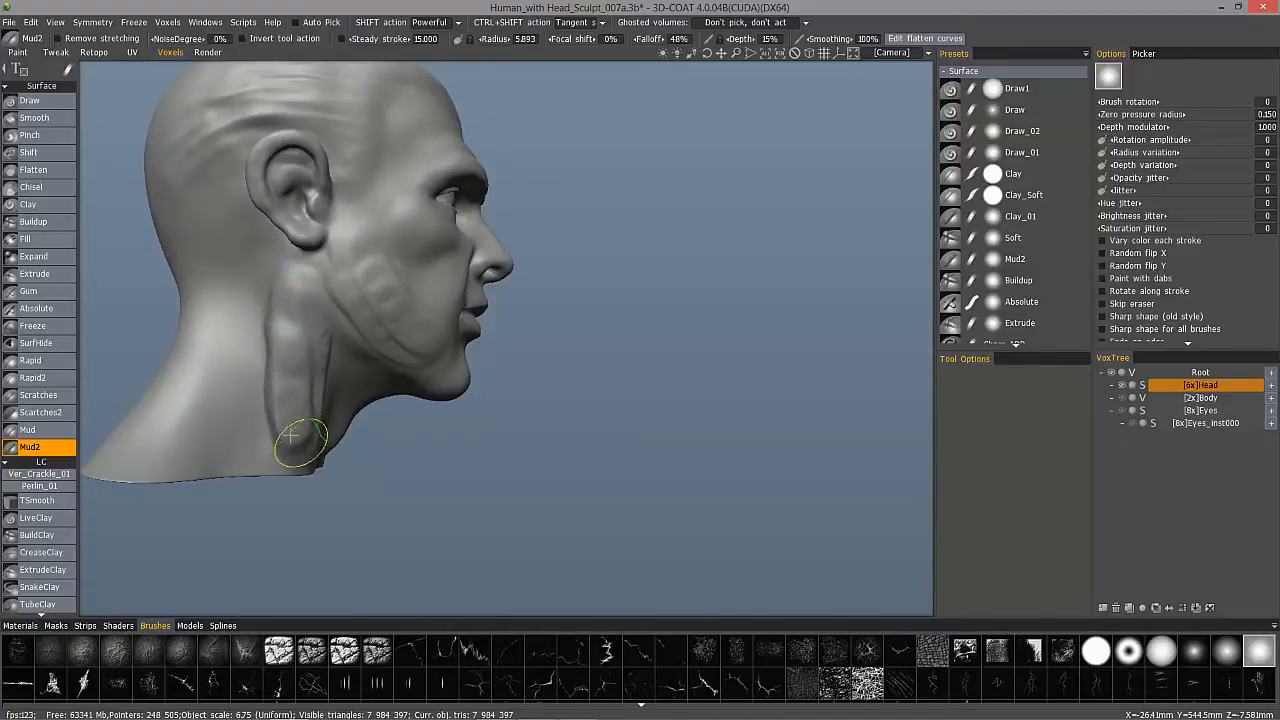
mouse_move(281, 327)
middle_mouse_down()
mouse_move(257, 263)
mouse_move(329, 391)
mouse_move(340, 305)
mouse_move(400, 366)
middle_mouse_up()
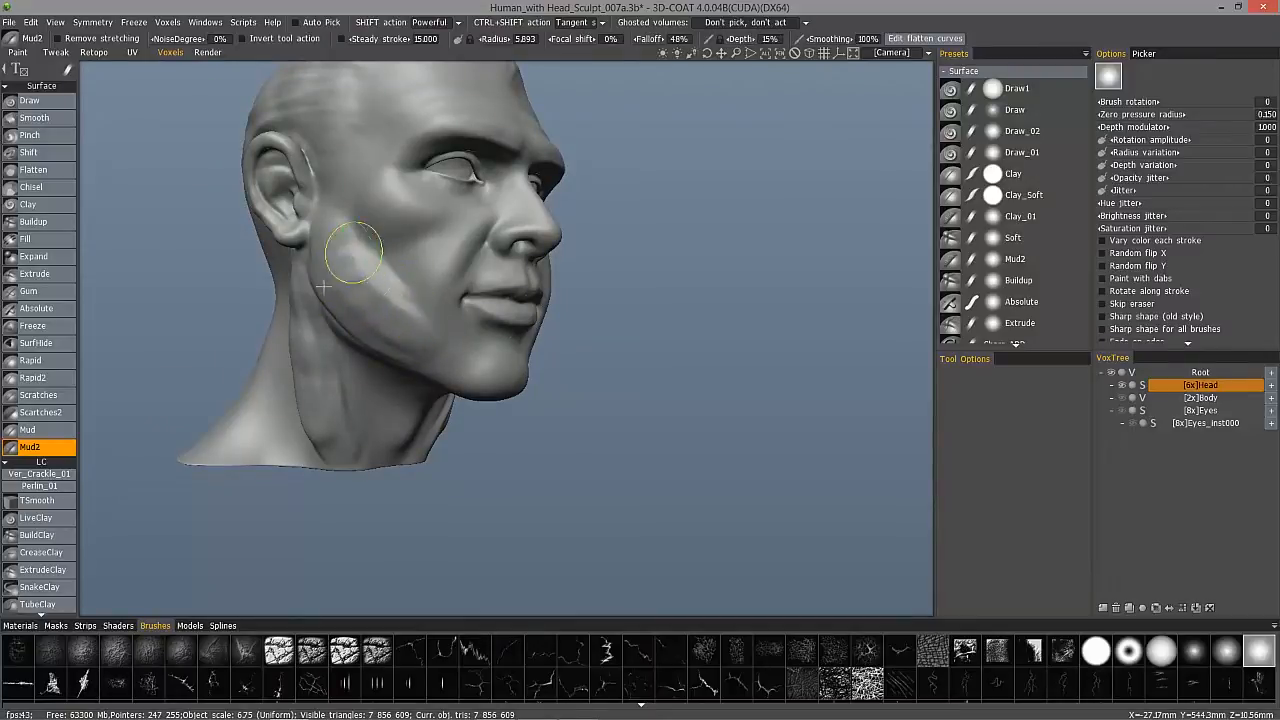
Sculpt the long muscles along the side and back of the neck with Rapid2 strokes at radius 5.476 and 23% depth
middle_click_drag(191, 171, 72, 346)
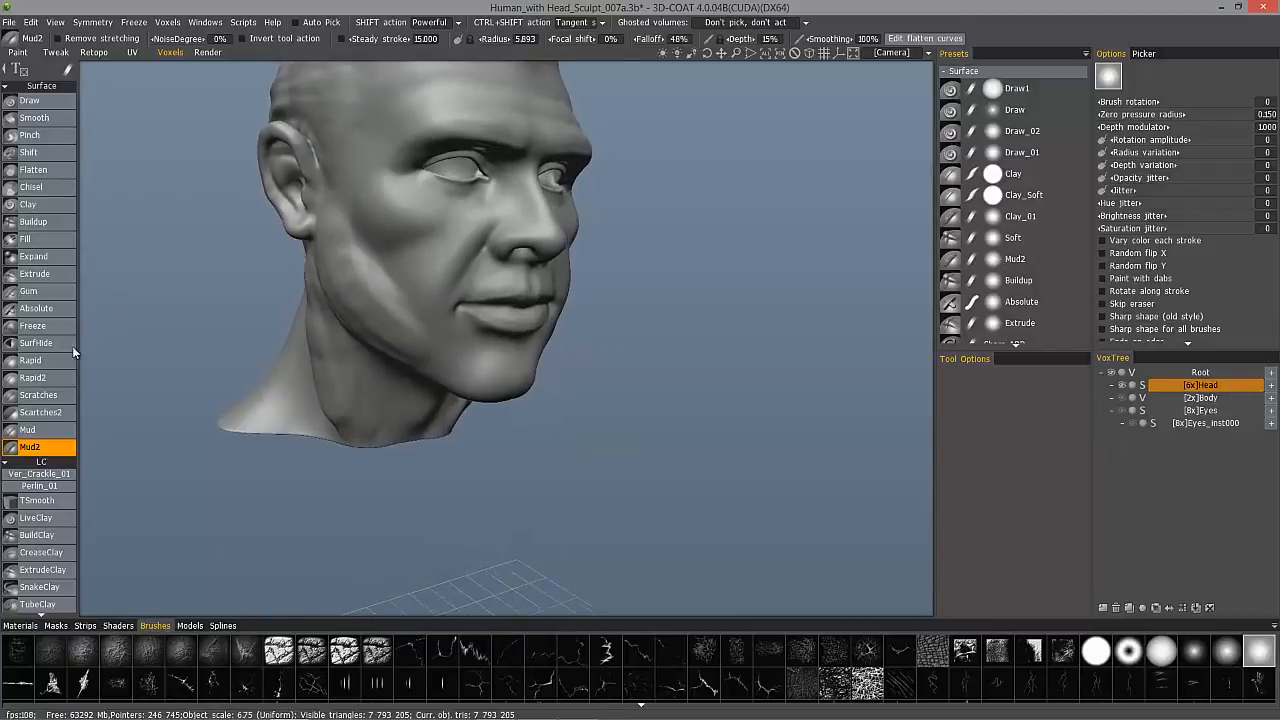
left_click(51, 379)
mouse_move(395, 258)
left_mouse_down("alt")
mouse_move(251, 331)
mouse_move(494, 314)
mouse_move(539, 371)
mouse_move(170, 328)
mouse_move(249, 294)
mouse_move(252, 376)
mouse_move(238, 410)
left_mouse_up("alt")
mouse_move(257, 303)
left_mouse_down()
mouse_move(207, 424)
mouse_move(220, 408)
left_mouse_up()
left_click_drag(284, 278, 220, 428)
left_click_drag(234, 310, 258, 306, "alt")
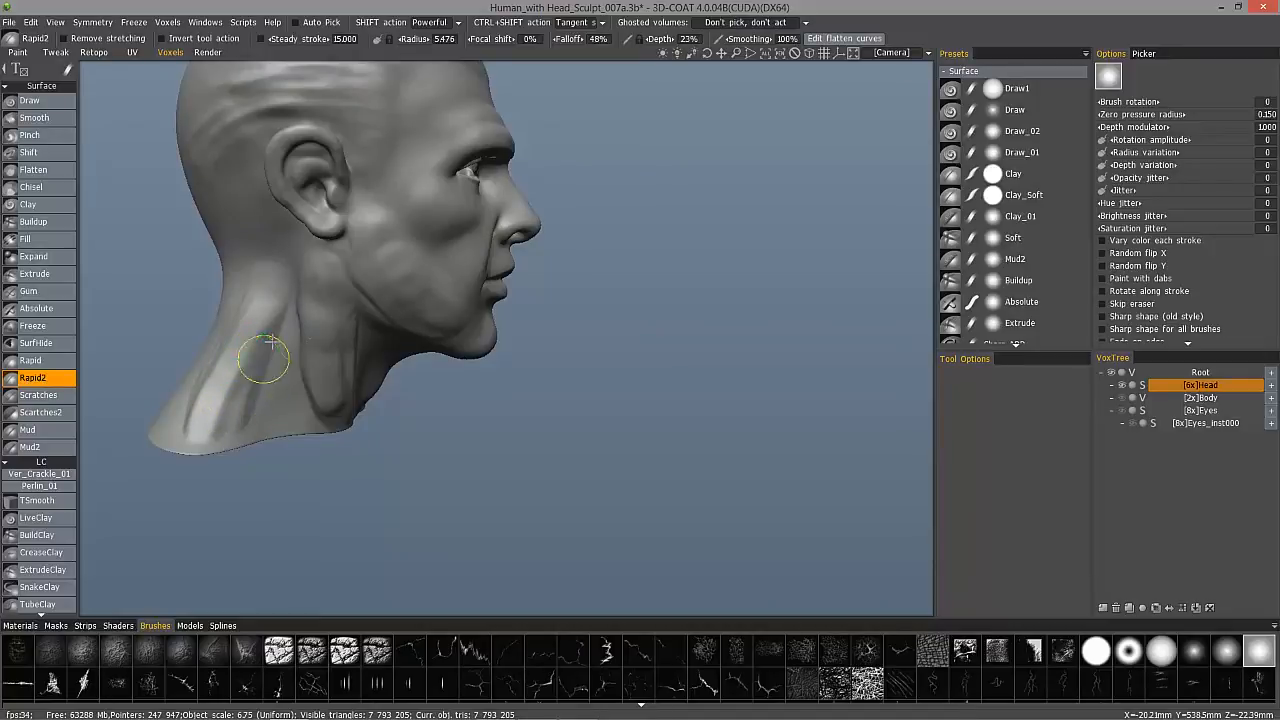
mouse_move(273, 318)
left_mouse_down("alt")
mouse_move(374, 274)
mouse_move(383, 343)
mouse_move(323, 323)
mouse_move(321, 293)
mouse_move(277, 306)
mouse_move(272, 253)
mouse_move(286, 366)
left_mouse_up("alt")
left_click_drag(287, 263, 291, 370)
mouse_move(289, 320)
left_mouse_down("alt")
mouse_move(303, 189)
mouse_move(210, 330)
mouse_move(267, 253)
mouse_move(246, 306)
mouse_move(263, 234)
mouse_move(350, 215)
left_mouse_up("alt")
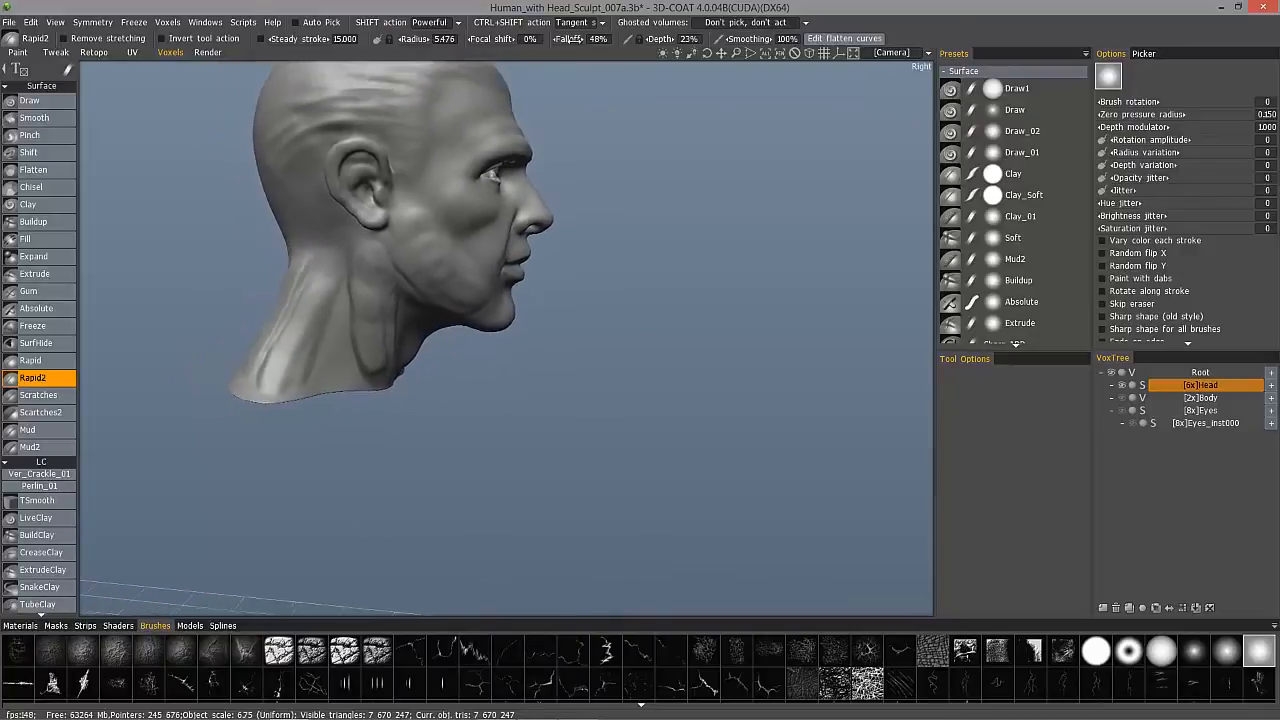
Review the brush presets saved for surface sculpting
left_click(1085, 54)
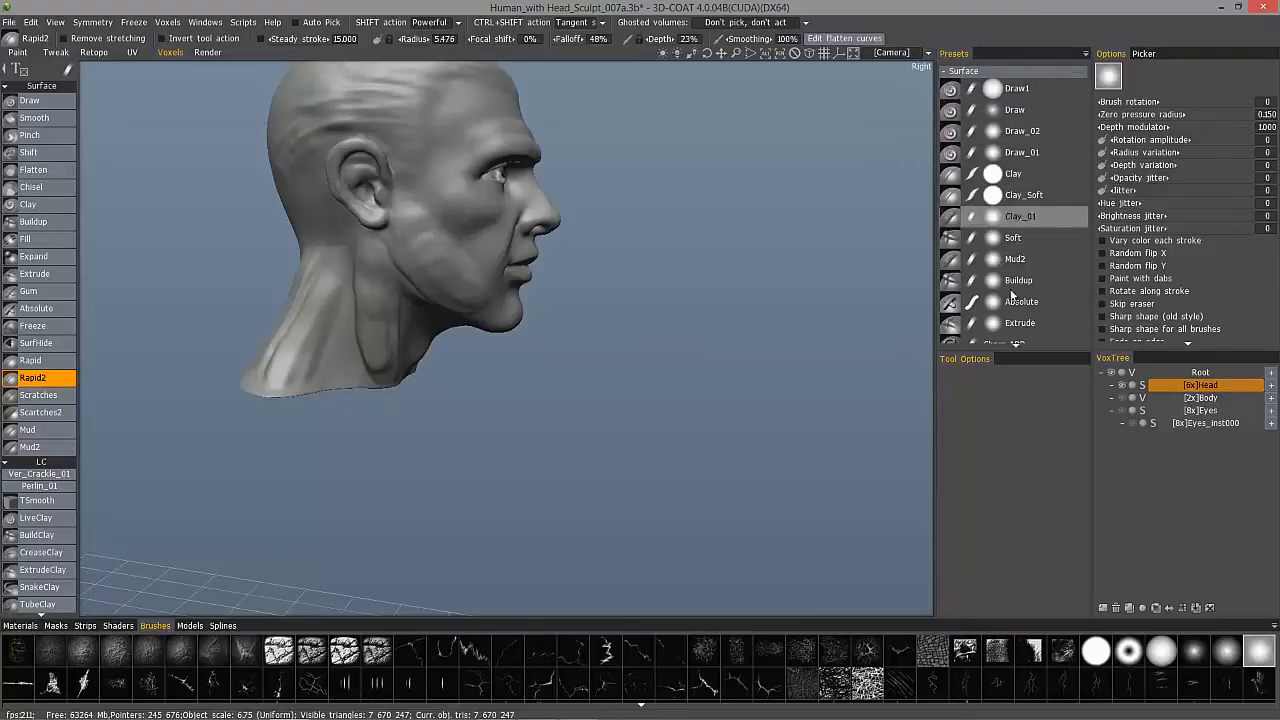
mouse_move(480, 122)
left_mouse_down("alt")
mouse_move(259, 142)
mouse_move(332, 299)
mouse_move(391, 286)
mouse_move(371, 297)
mouse_move(355, 356)
left_mouse_up("alt")
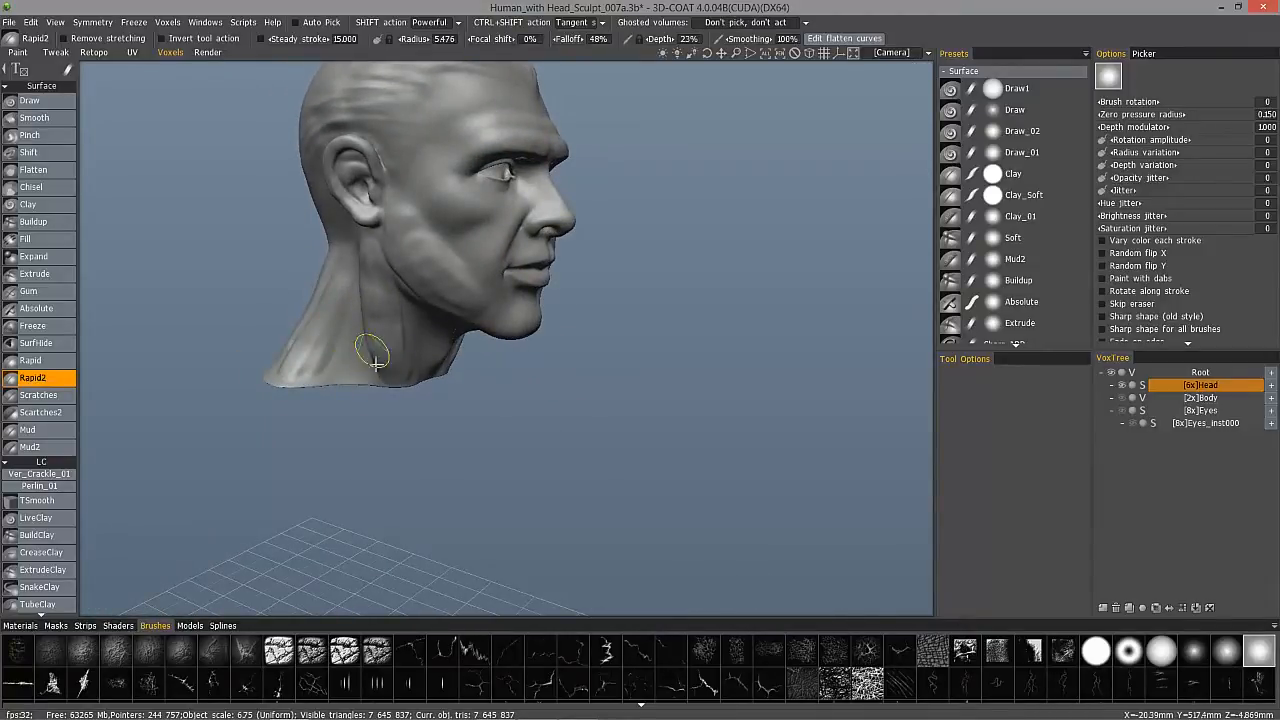
mouse_move(364, 328)
left_mouse_down("alt")
mouse_move(437, 337)
mouse_move(486, 229)
mouse_move(248, 442)
mouse_move(240, 526)
mouse_move(146, 326)
mouse_move(254, 391)
mouse_move(85, 565)
mouse_move(48, 568)
left_mouse_up("alt")
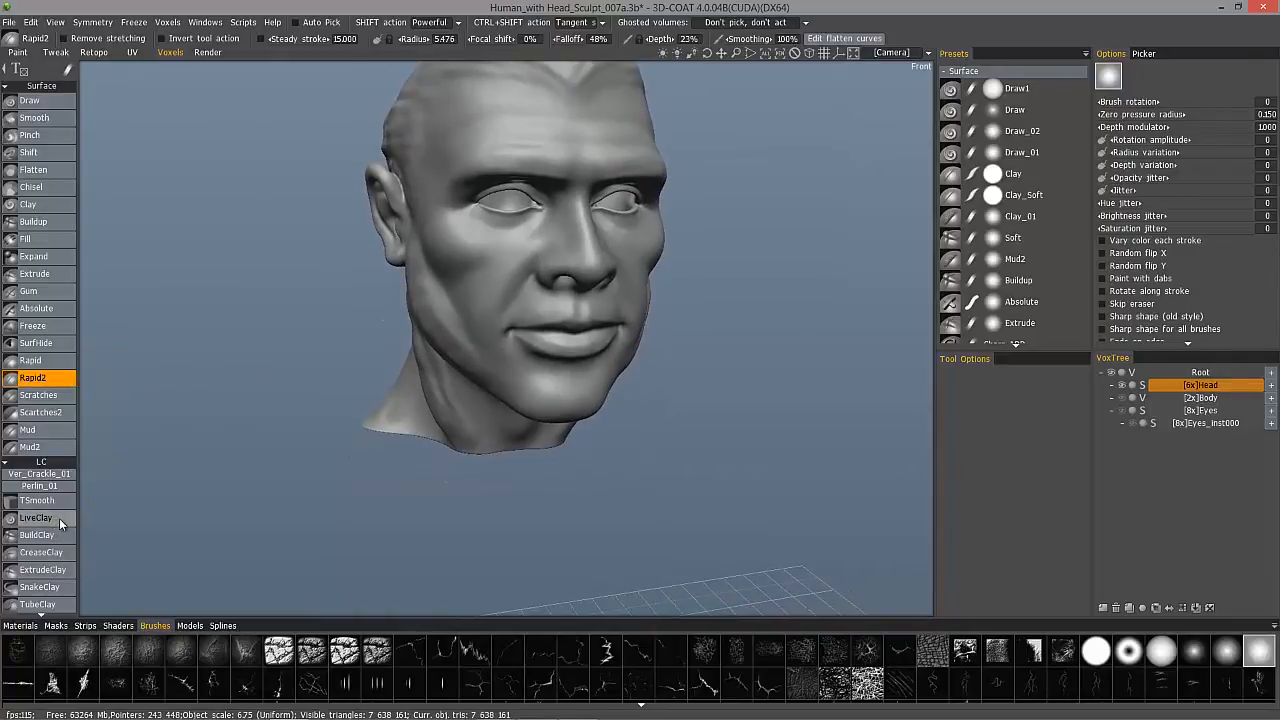
Carve the fold from the nostril wing toward the mouth corner using CreaseClay with the small pointed soft brush, radius 1.585 and 35% depth
left_click(59, 518)
mouse_move(508, 243)
left_mouse_down("alt")
mouse_move(498, 314)
mouse_move(580, 325)
left_mouse_up("alt")
right_click_drag(506, 309, 516, 380, "alt")
left_click(50, 560)
mouse_move(417, 331)
left_mouse_down("alt")
mouse_move(556, 316)
mouse_move(531, 317)
mouse_move(544, 310)
left_mouse_up("alt")
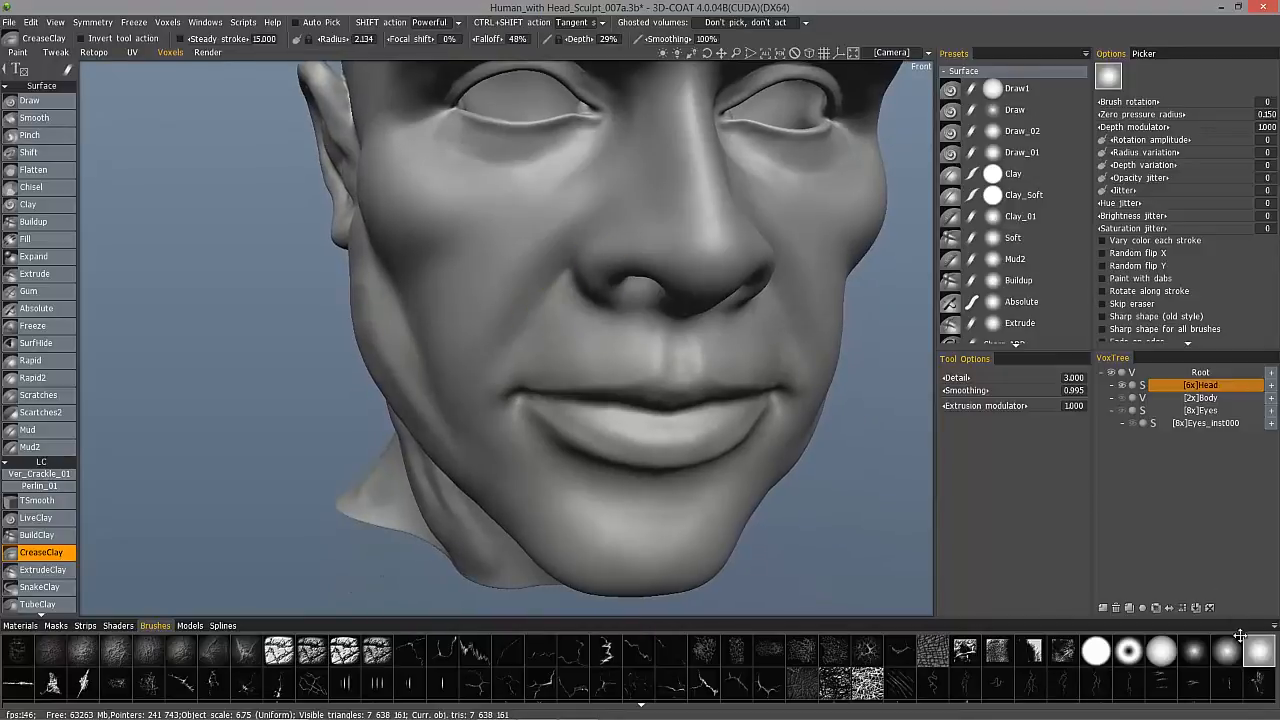
left_click(1194, 654)
scroll(514, 314, "up", 3)
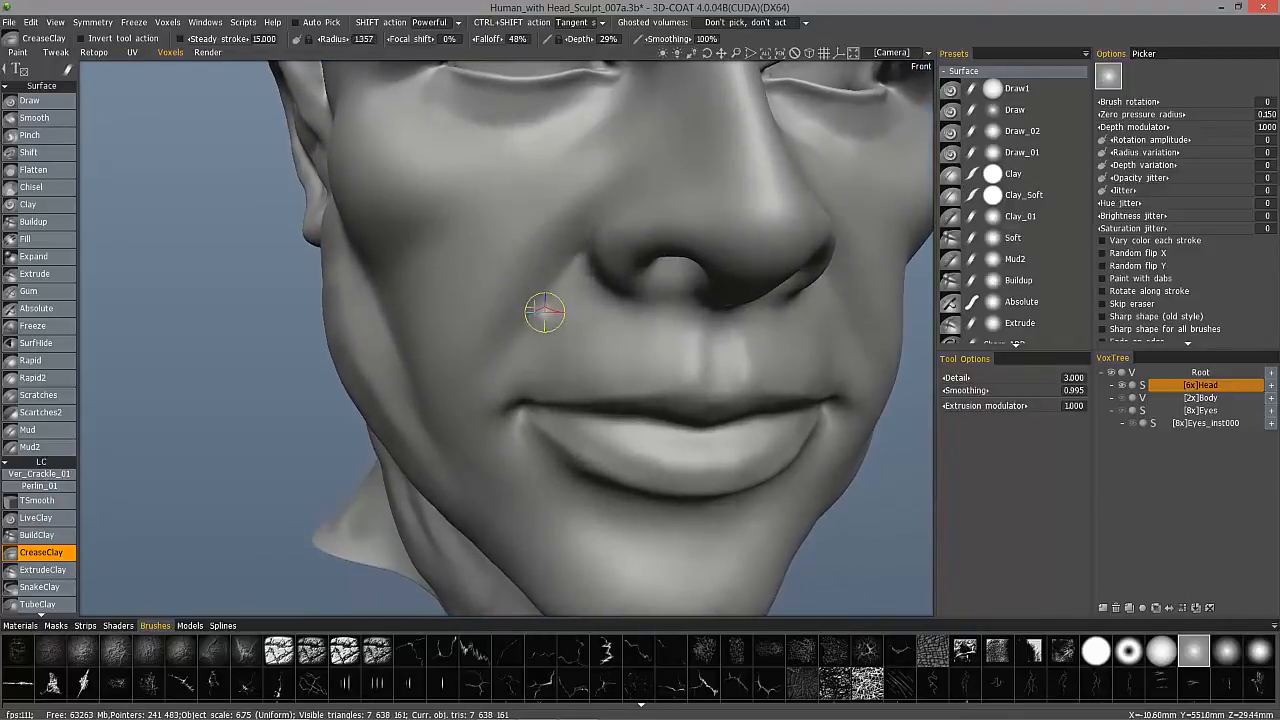
mouse_move(537, 309)
left_mouse_down("alt")
mouse_move(537, 257)
mouse_move(563, 189)
mouse_move(557, 257)
mouse_move(602, 194)
mouse_move(446, 126)
mouse_move(523, 251)
mouse_move(608, 213)
mouse_move(623, 177)
mouse_move(577, 177)
left_mouse_up("alt")
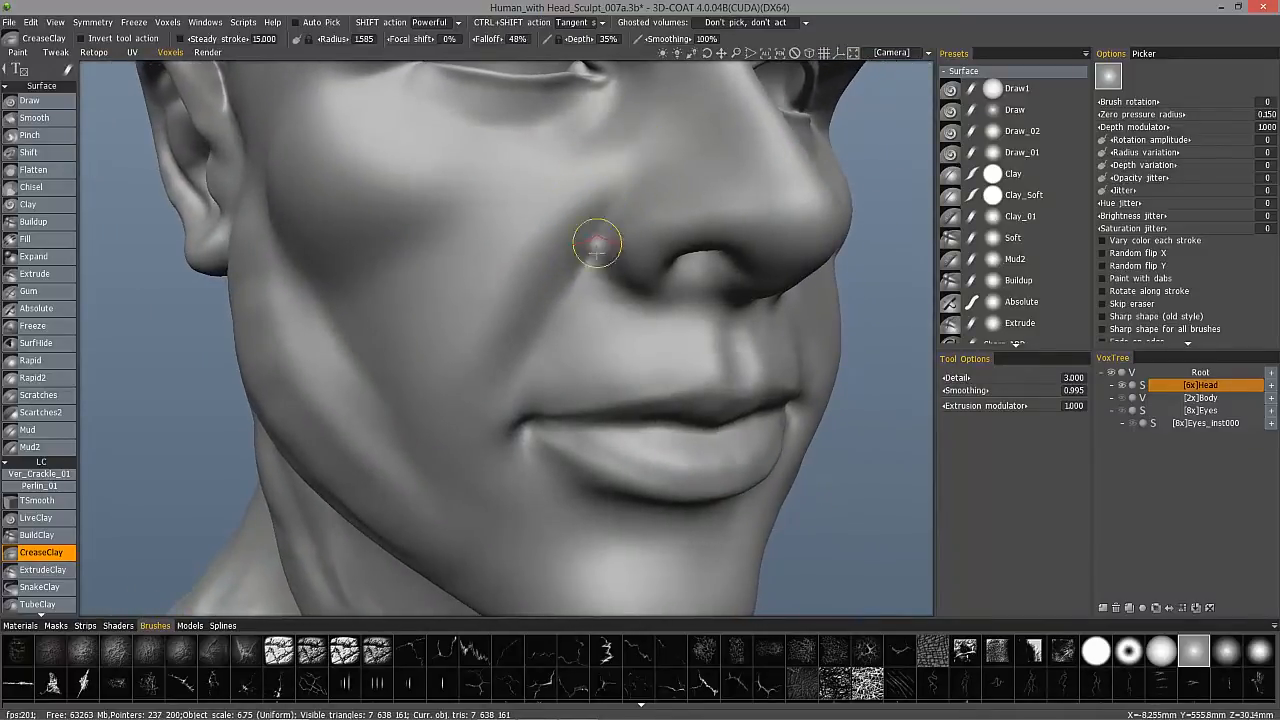
mouse_move(623, 191)
left_mouse_down("alt")
mouse_move(606, 251)
mouse_move(614, 200)
left_mouse_up("alt")
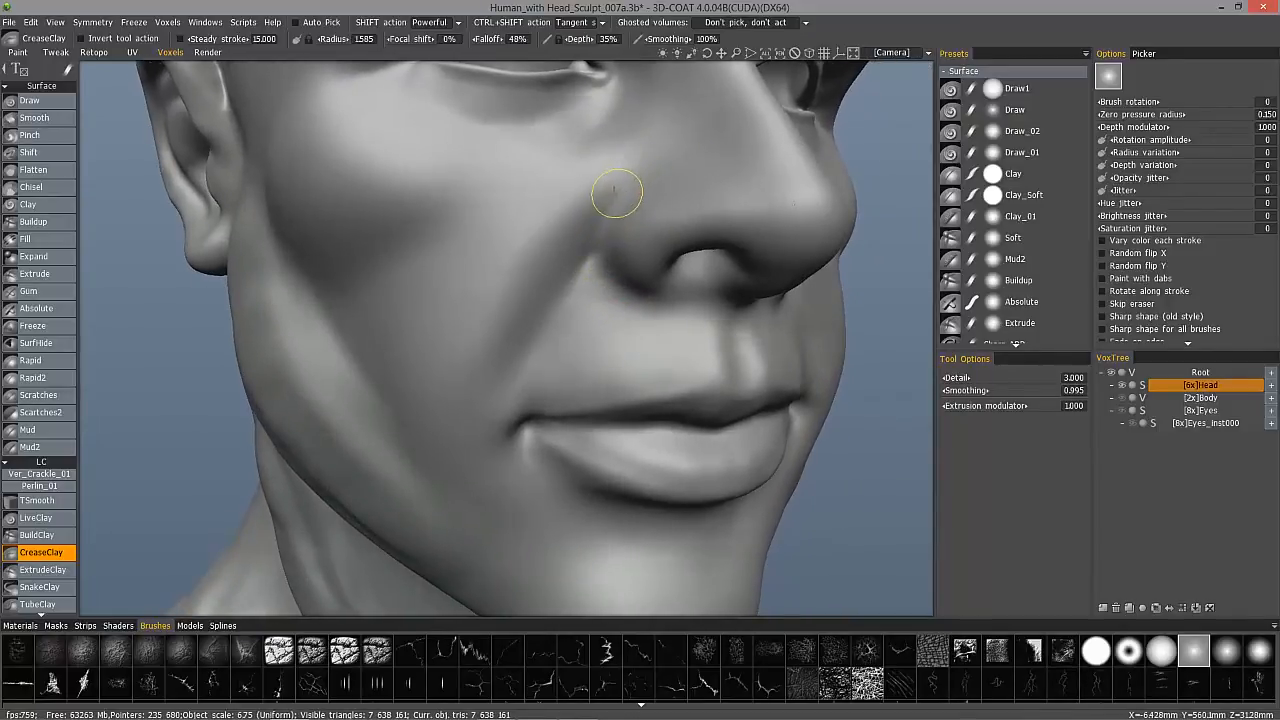
mouse_move(634, 177)
left_mouse_down("alt")
mouse_move(614, 194)
mouse_move(611, 163)
mouse_move(635, 174)
mouse_move(595, 245)
mouse_move(597, 277)
mouse_move(611, 206)
mouse_move(617, 220)
mouse_move(603, 177)
mouse_move(563, 183)
mouse_move(566, 214)
mouse_move(618, 194)
left_mouse_up("alt")
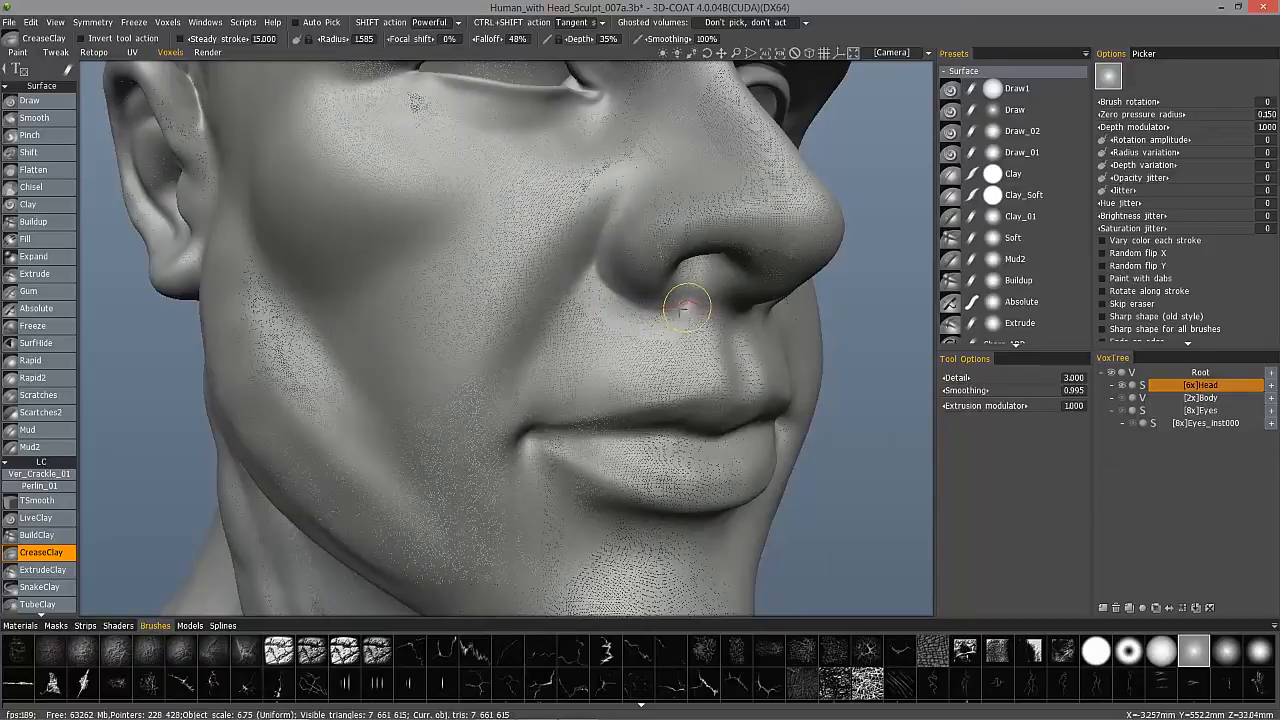
Refine the fold's lower end near the mouth corner and the area above the upper lip, reducing the CreaseClay radius to 1.254
mouse_move(584, 259)
left_mouse_down("alt")
mouse_move(523, 251)
mouse_move(607, 241)
left_mouse_up("alt")
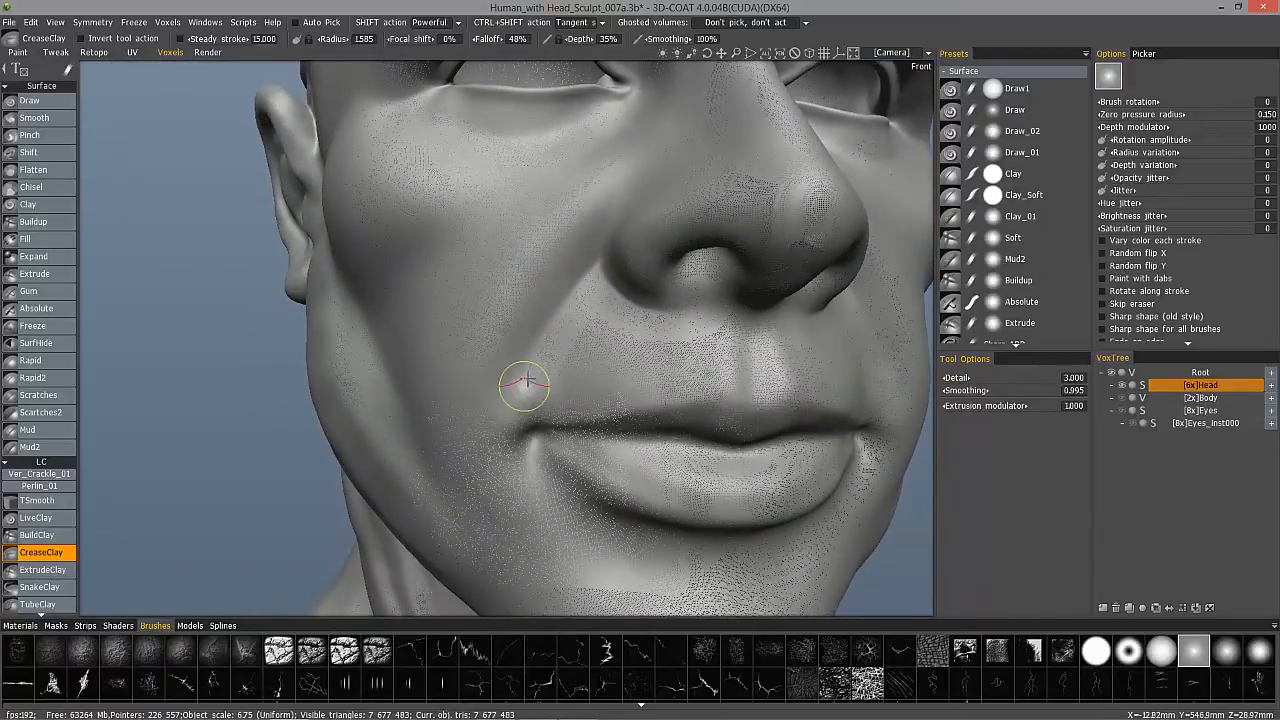
mouse_move(543, 317)
left_mouse_down("alt")
mouse_move(586, 243)
mouse_move(509, 371)
mouse_move(565, 310)
mouse_move(531, 277)
mouse_move(588, 277)
mouse_move(543, 328)
mouse_move(531, 366)
left_mouse_up("alt")
left_click_drag(559, 320, 600, 378, "alt")
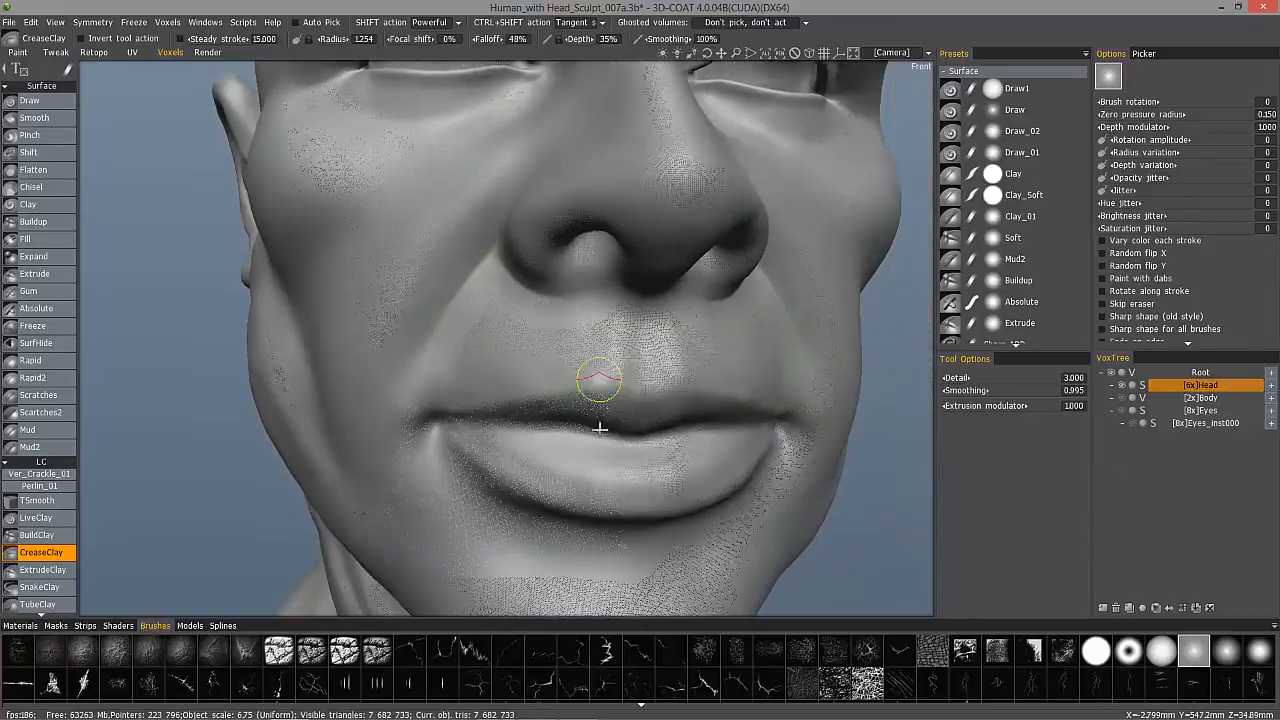
Reduce the CreaseClay radius to 0.734 and define the shape and edge of the lower lip
middle_click_drag(600, 426, 557, 349, "alt")
left_click_drag(557, 349, 574, 180, "alt")
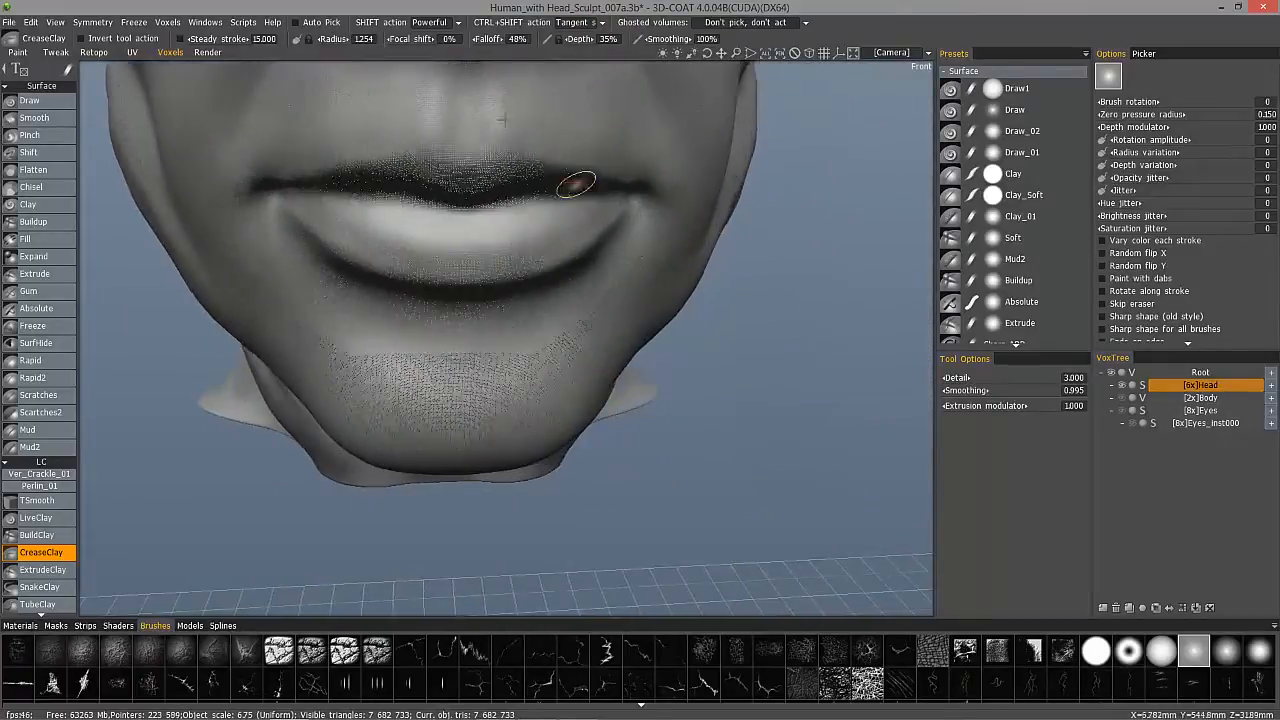
right_click_drag(574, 180, 457, 220, "alt")
left_click_drag(457, 220, 438, 190, "alt")
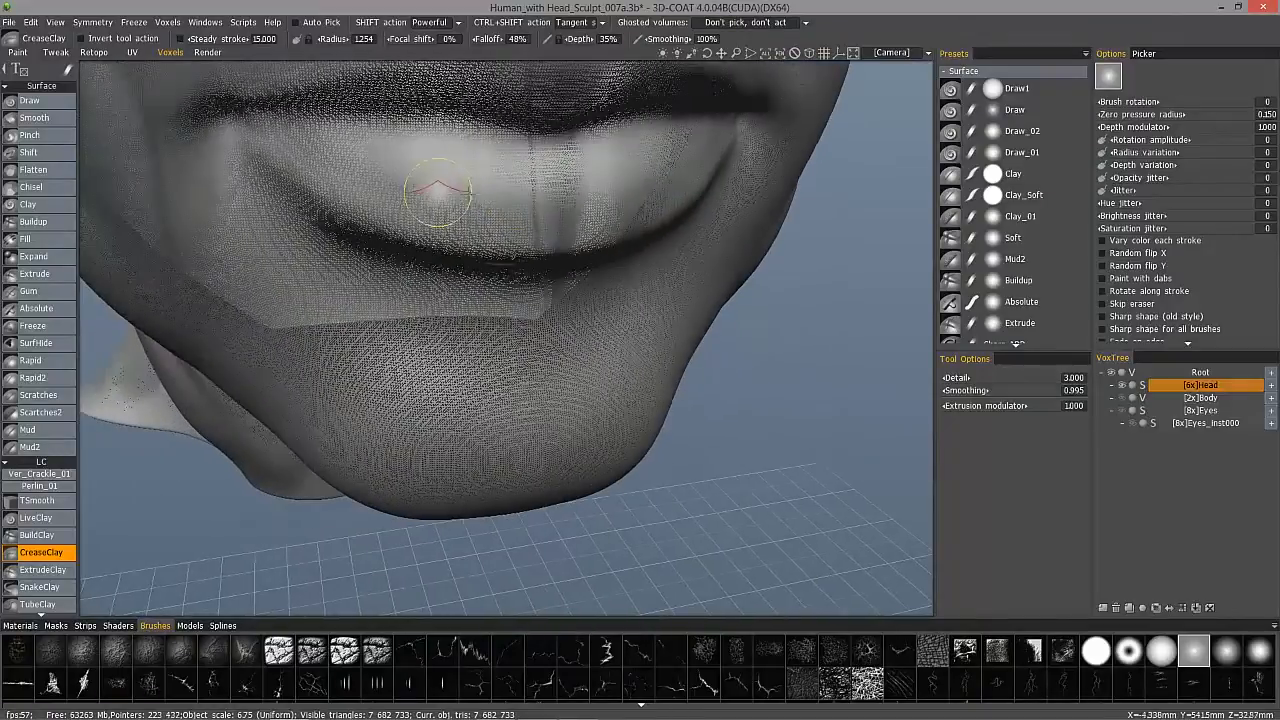
mouse_move(505, 188)
right_mouse_down()
mouse_move(484, 188)
mouse_move(517, 163)
right_mouse_up()
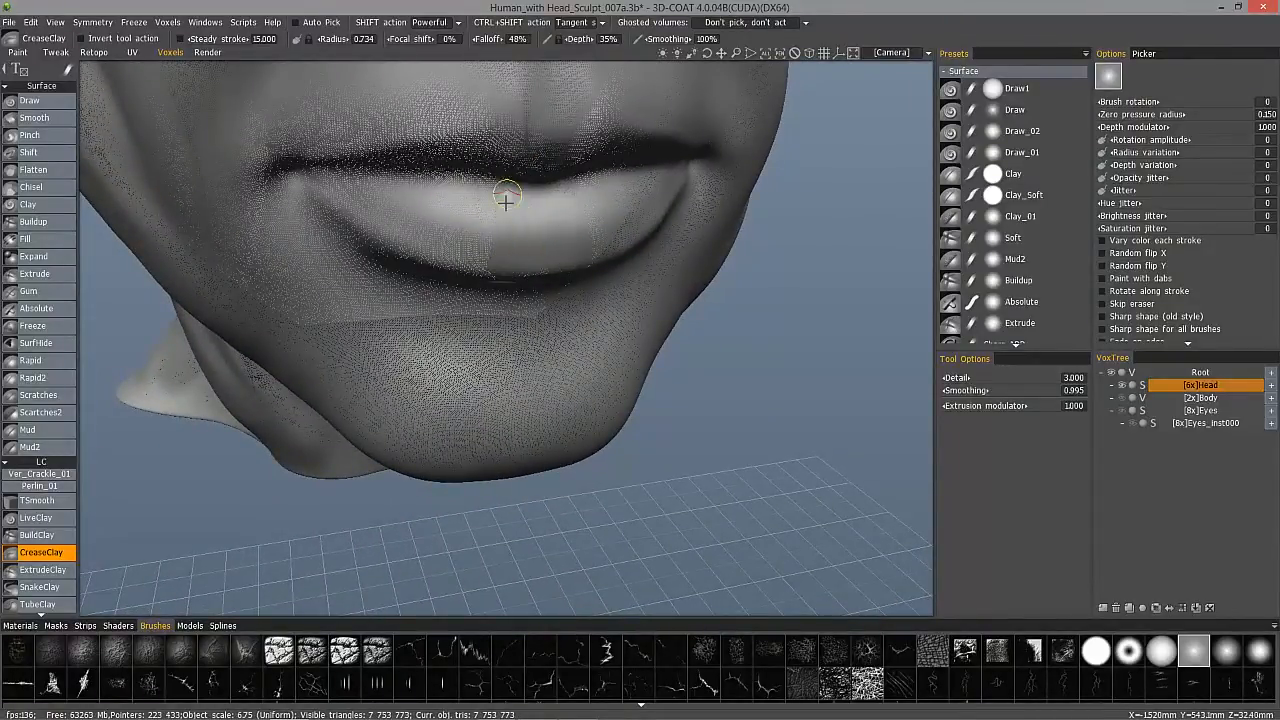
mouse_move(424, 184)
left_mouse_down()
mouse_move(414, 249)
mouse_move(402, 243)
left_mouse_up()
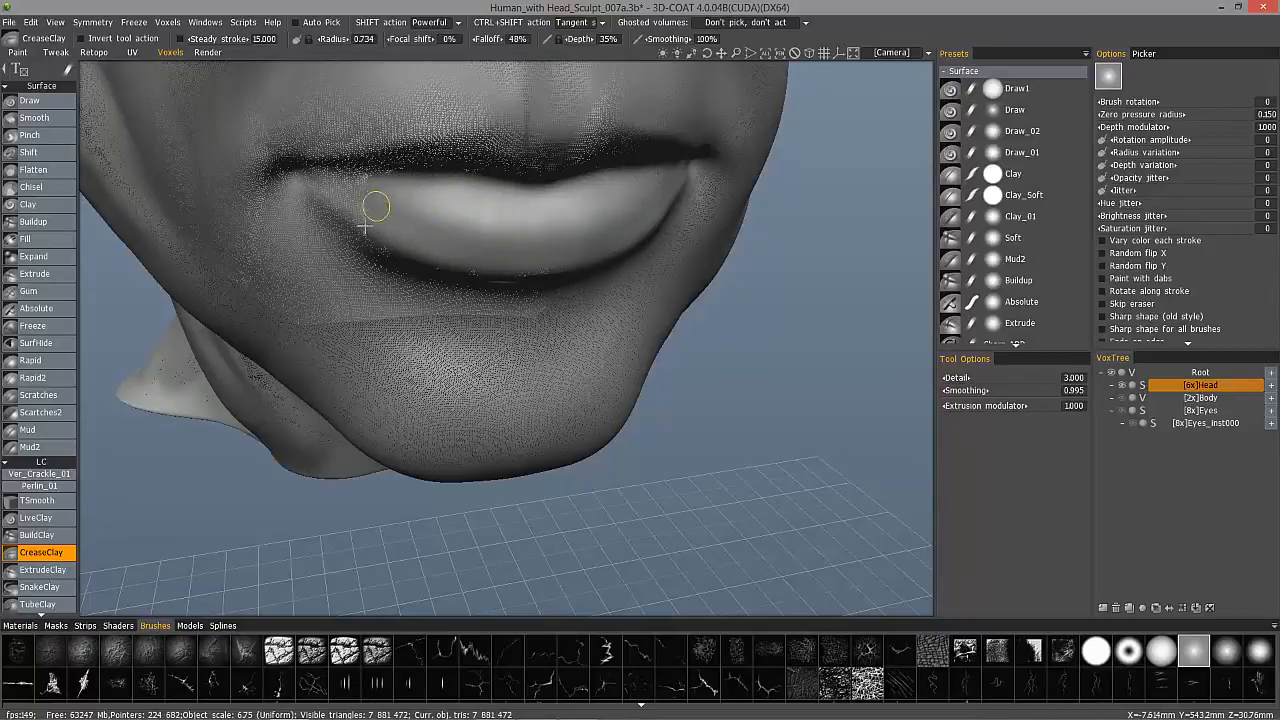
left_click_drag(285, 190, 368, 236, "alt")
Work along the upper lip's border with inverted CreaseClay strokes at radius 1.210 and 51% depth
mouse_move(274, 237)
left_mouse_down("alt")
mouse_move(316, 270)
mouse_move(290, 160)
mouse_move(229, 56)
mouse_move(88, 42)
mouse_move(480, 197)
mouse_move(457, 217)
left_mouse_up("alt")
right_click_drag(457, 217, 474, 214)
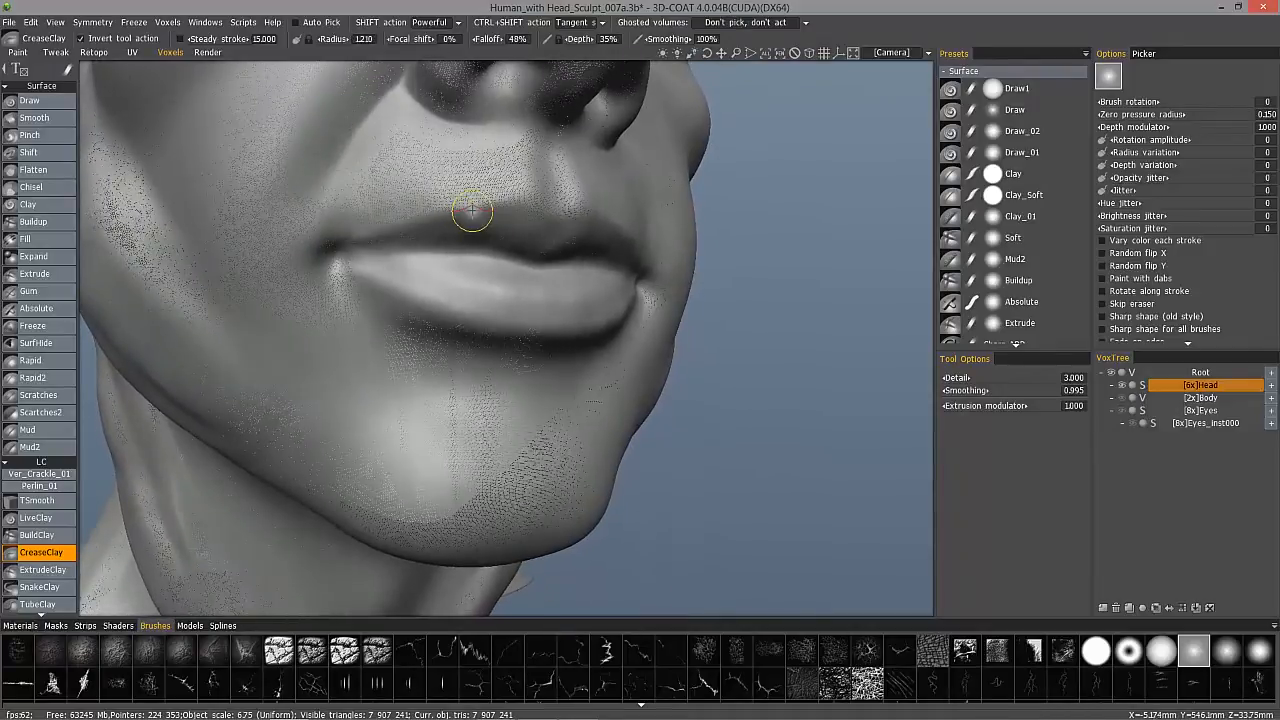
mouse_move(477, 199)
left_mouse_down("alt")
mouse_move(491, 157)
mouse_move(349, 237)
mouse_move(366, 232)
left_mouse_up("alt")
right_click_drag(366, 232, 346, 197)
left_click_drag(346, 199, 363, 238, "alt")
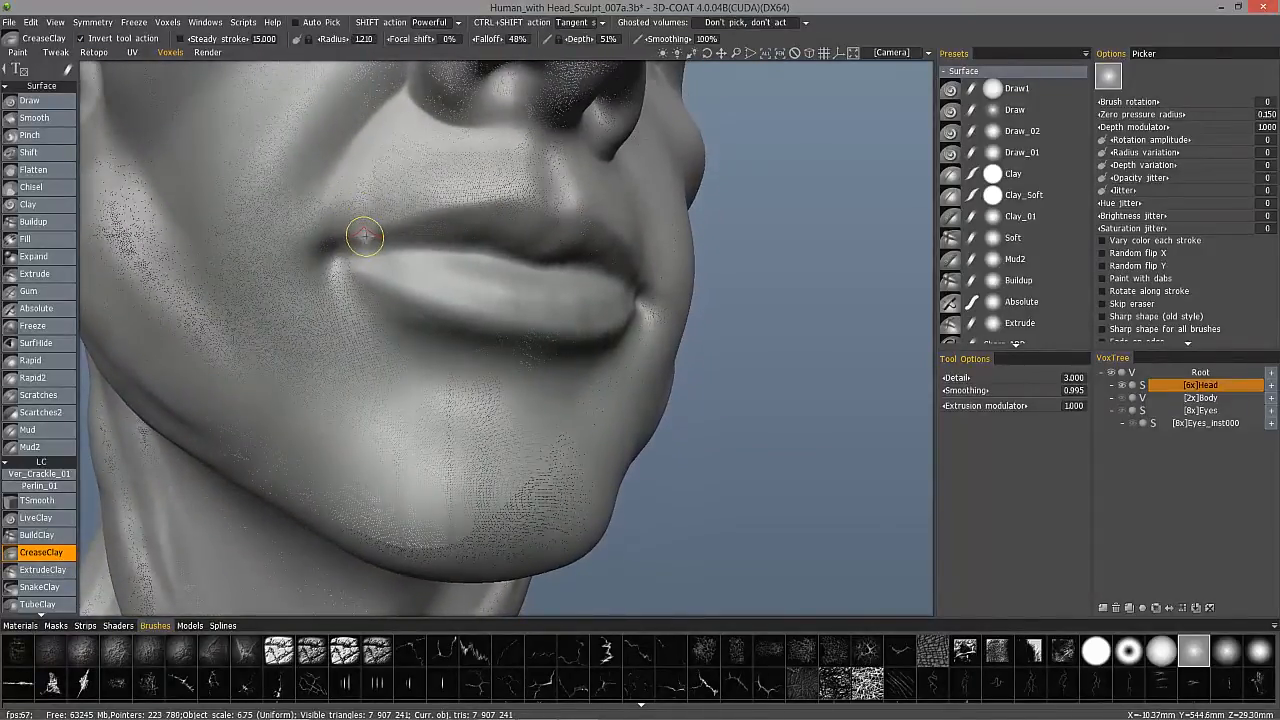
Raise the upper lip's edge with inverted CreaseClay strokes using the broad soft round brush, radius 1.210 and 25% depth
left_click(1260, 652)
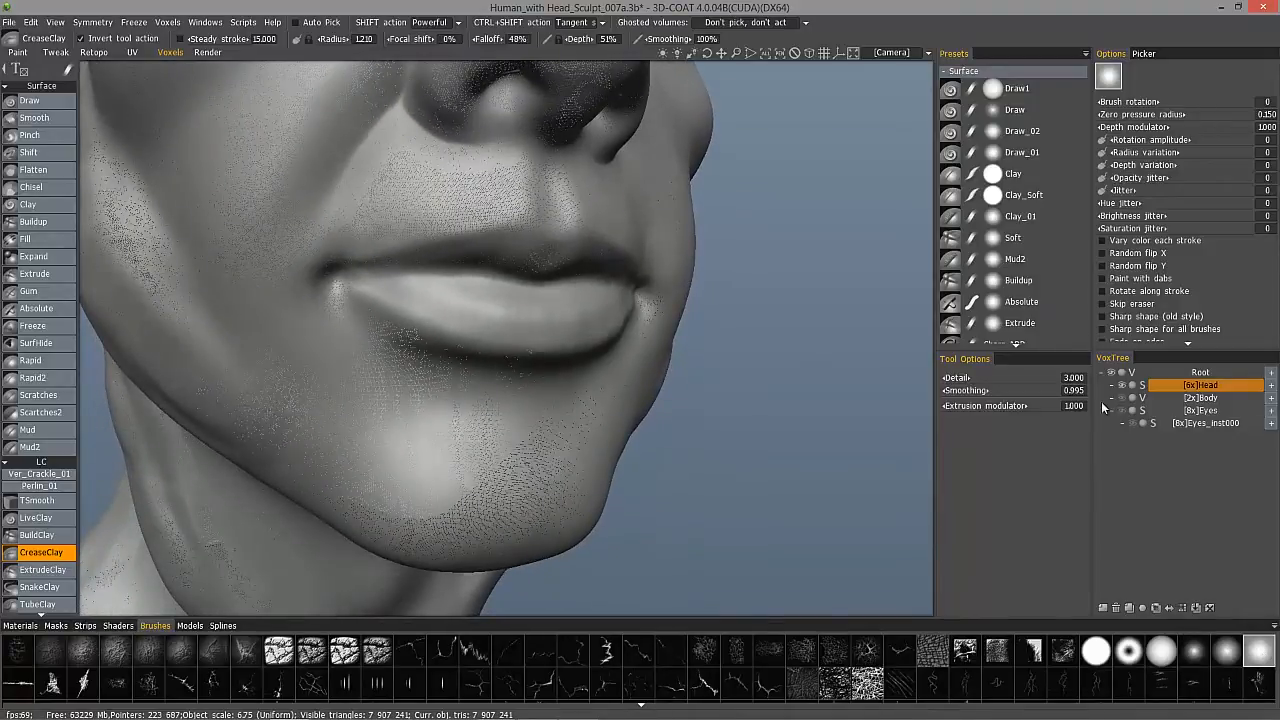
left_click_drag(448, 126, 423, 131, "alt")
mouse_move(440, 246)
left_mouse_down("alt")
mouse_move(384, 265)
mouse_move(472, 243)
left_mouse_up("alt")
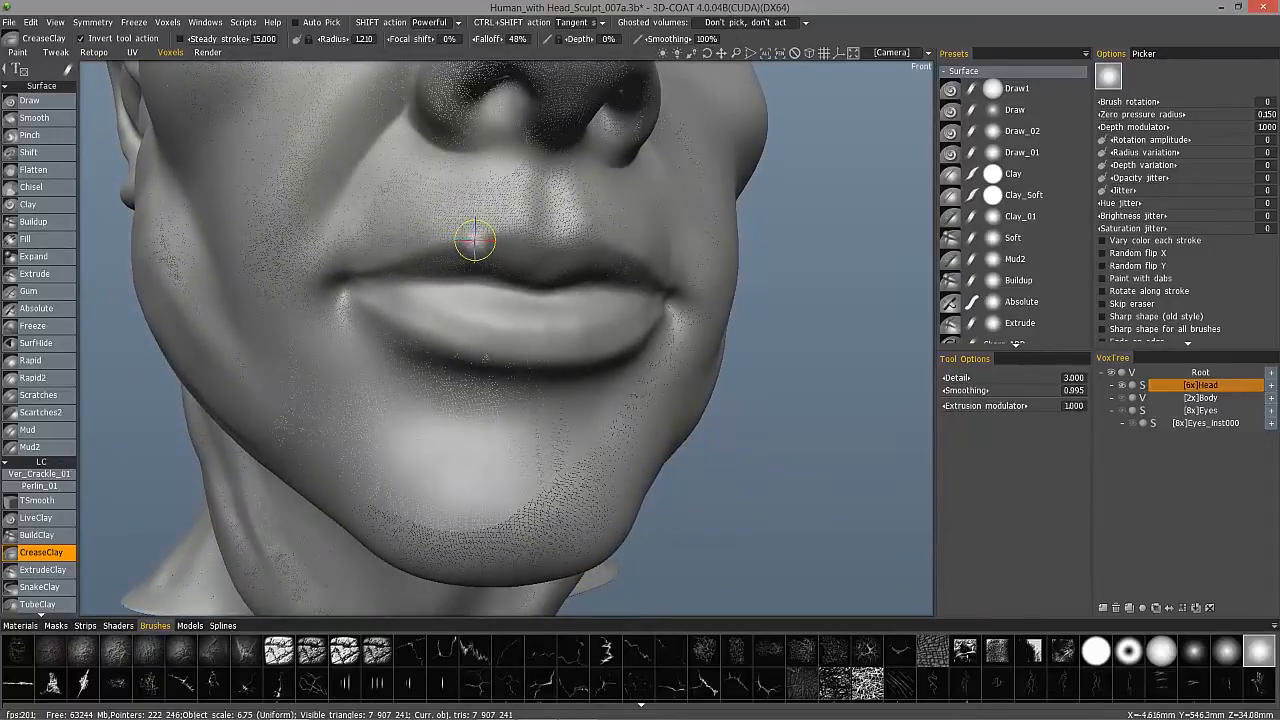
key("plus")
key("plus")
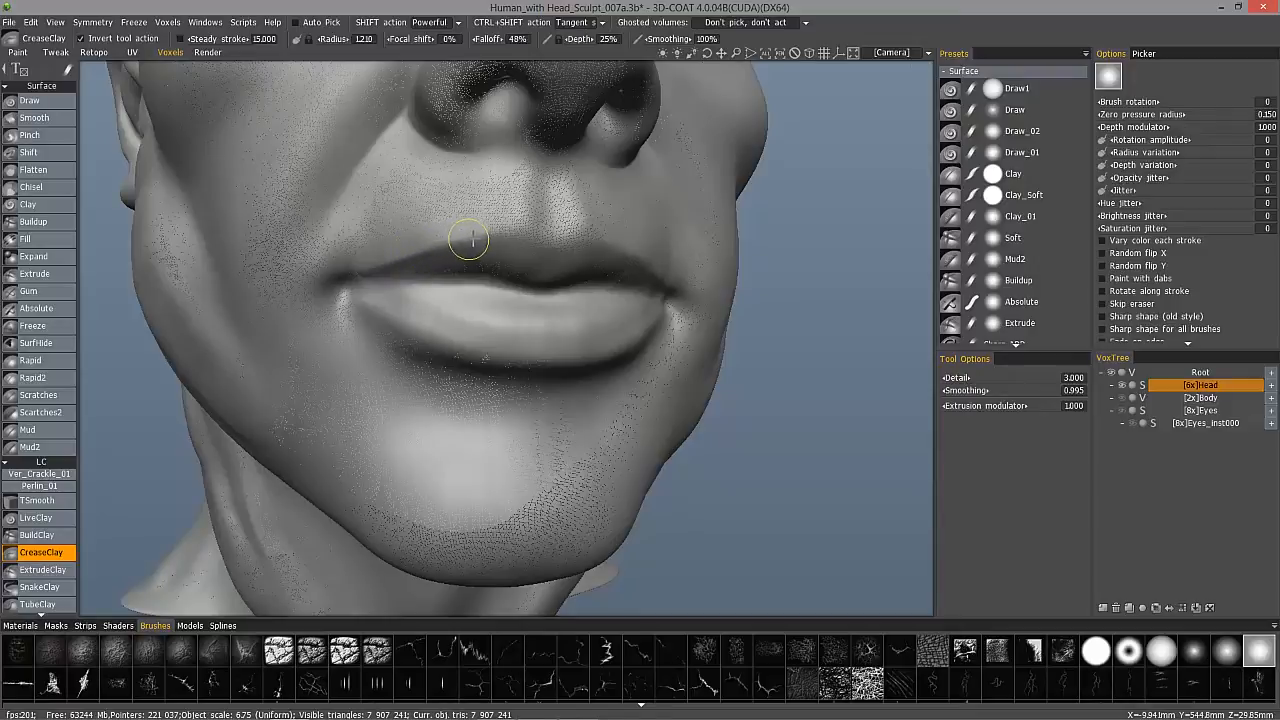
left_click_drag(659, 271, 455, 262, "alt")
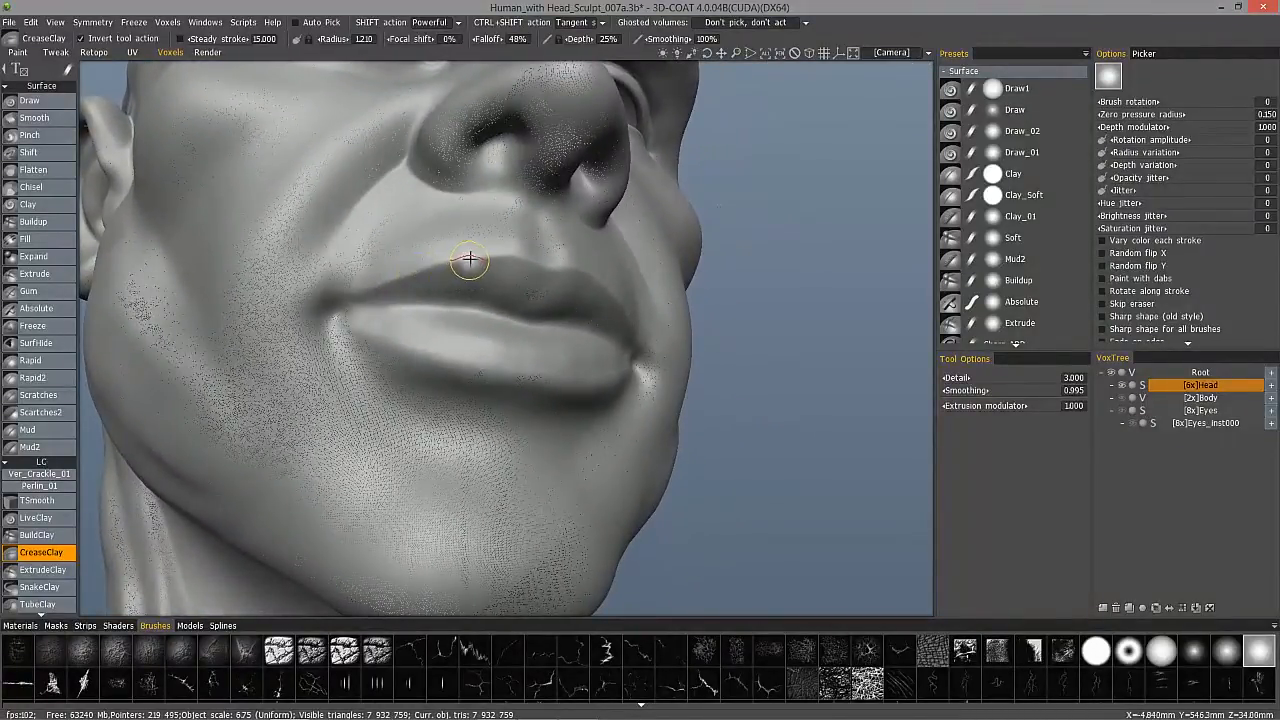
mouse_move(337, 297)
left_mouse_down("alt")
mouse_move(250, 305)
mouse_move(458, 265)
left_mouse_up("alt")
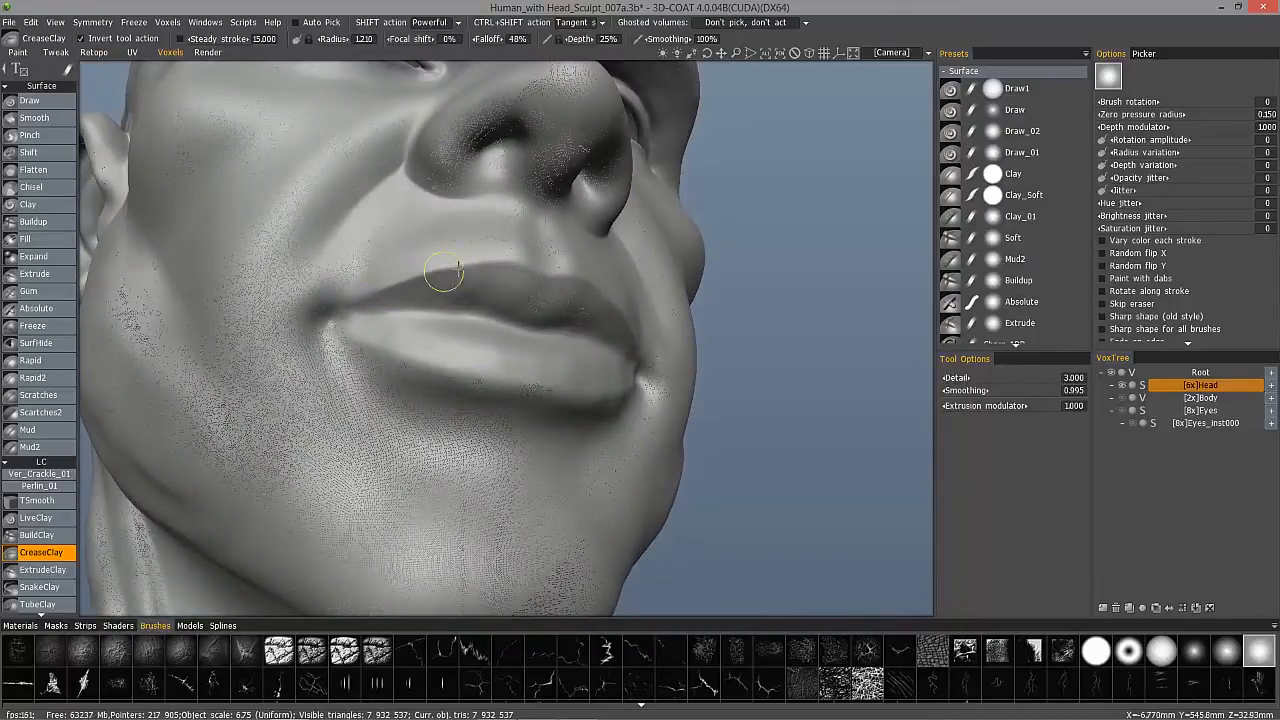
Turn off the inverted action and carve fine vertical lip creases using CreaseClay with the small pointed soft brush, radius 0.442 and 83% depth
mouse_move(690, 318)
left_mouse_down("alt")
mouse_move(714, 340)
mouse_move(718, 375)
left_mouse_up("alt")
mouse_move(560, 450)
left_mouse_down("alt")
mouse_move(488, 369)
mouse_move(360, 397)
mouse_move(297, 366)
left_mouse_up("alt")
right_click_drag(297, 366, 403, 371, "alt")
mouse_move(403, 371)
left_mouse_down("alt")
mouse_move(503, 517)
mouse_move(234, 200)
left_mouse_up("alt")
right_click_drag(234, 200, 165, 180, "alt")
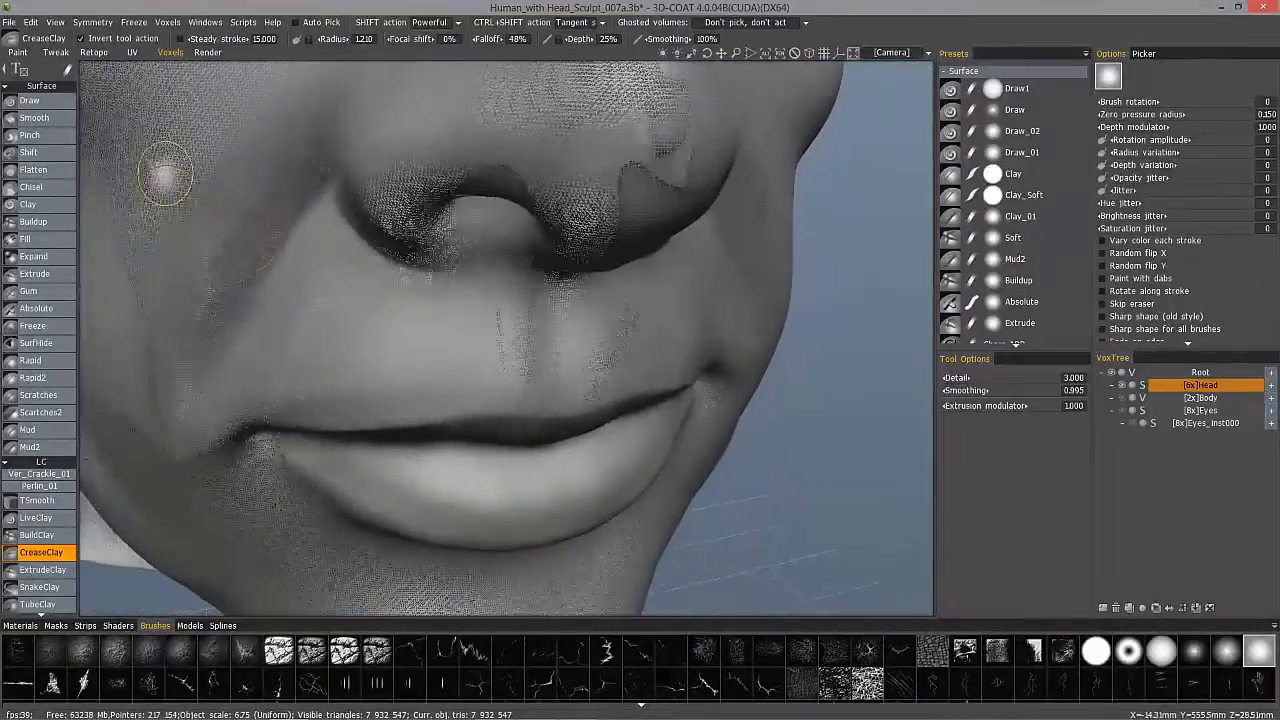
left_click_drag(456, 520, 425, 453, "alt")
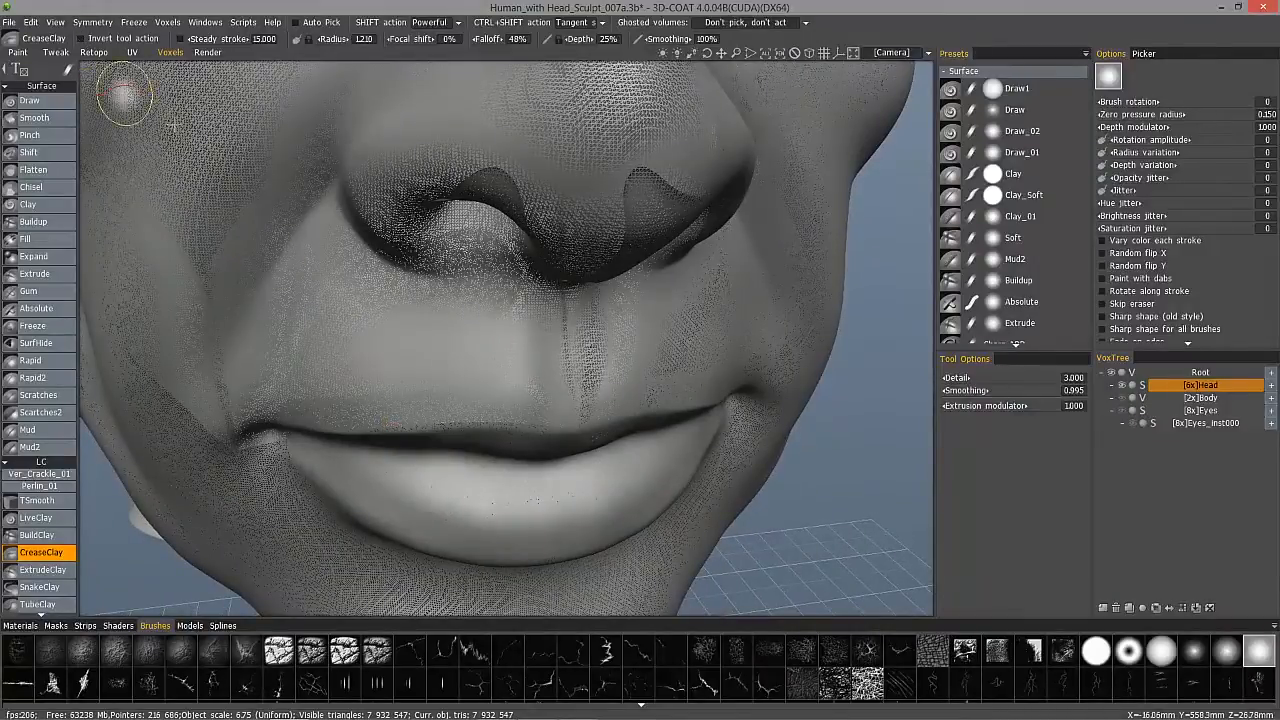
left_click(1193, 656)
left_click_drag(617, 383, 520, 497, "alt")
right_click_drag(520, 497, 513, 509)
left_click_drag(512, 509, 535, 477, "alt")
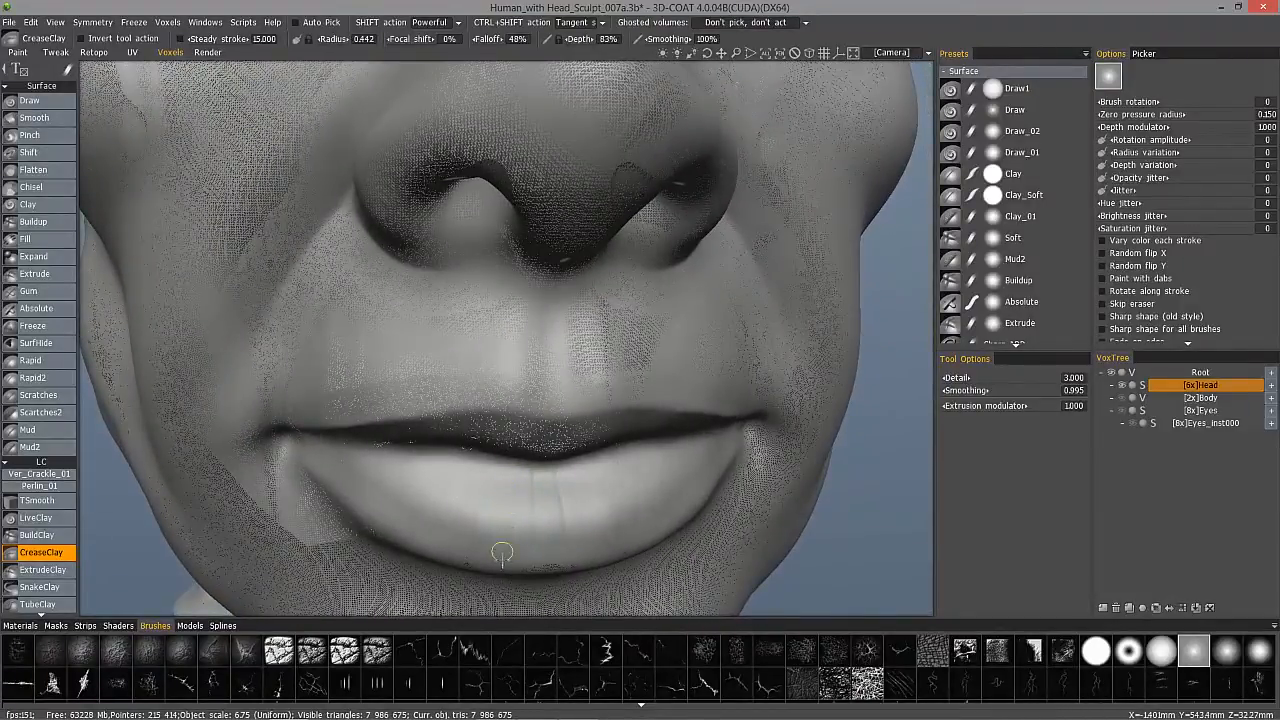
Continue the fine creases across the lower lip toward its corner and soften them, enlarging the radius to 1.006
left_click_drag(463, 540, 437, 463, "alt")
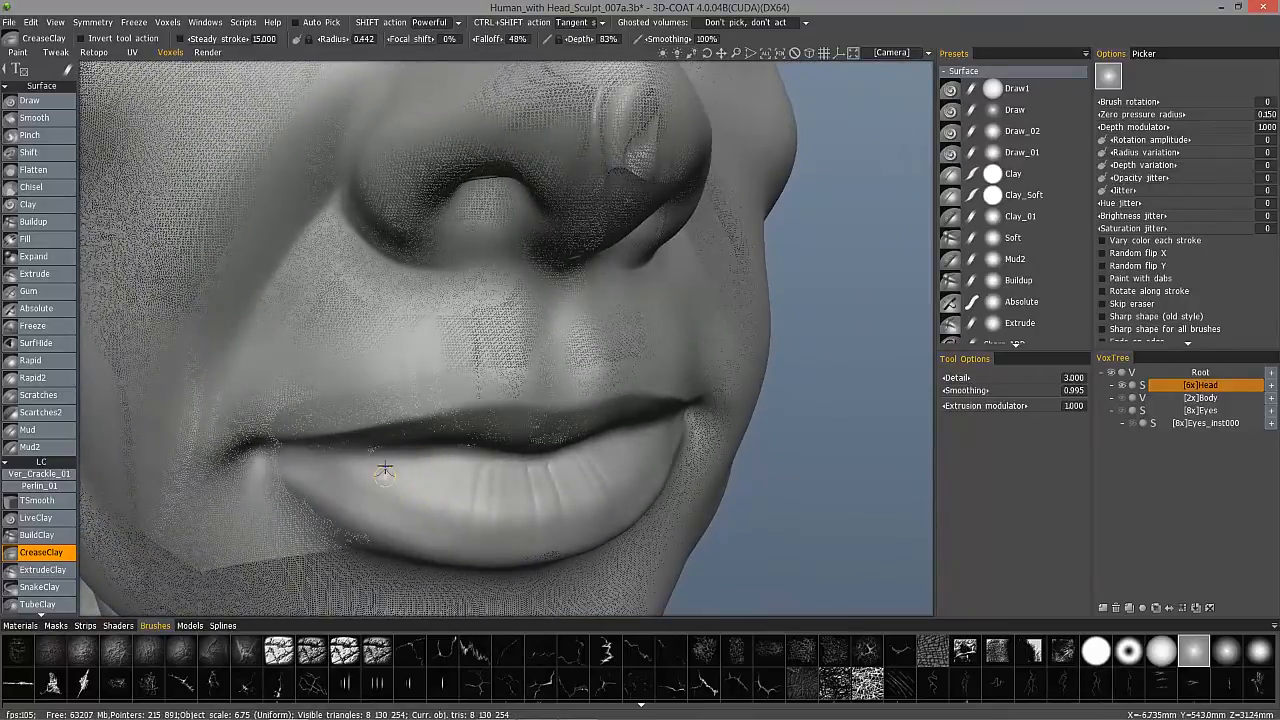
mouse_move(370, 470)
left_mouse_down()
mouse_move(349, 466)
mouse_move(446, 363)
mouse_move(449, 449)
mouse_move(492, 352)
left_mouse_up()
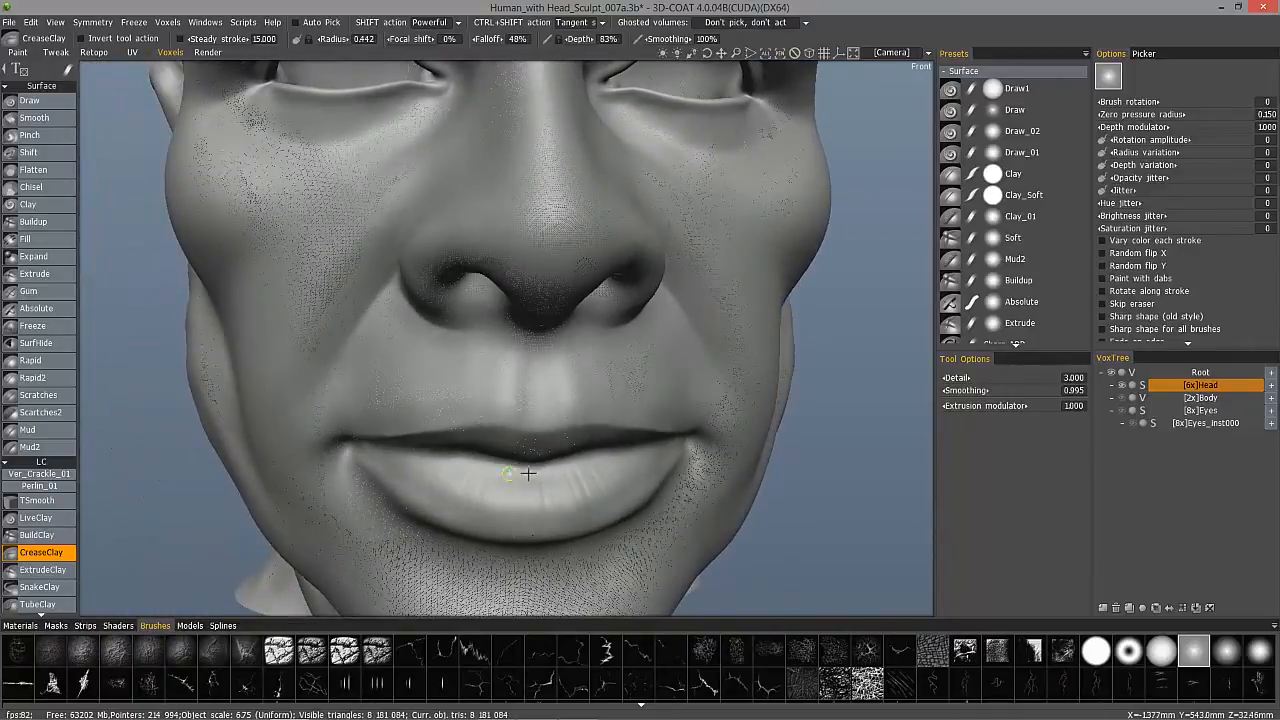
left_click_drag(492, 483, 537, 478, "alt")
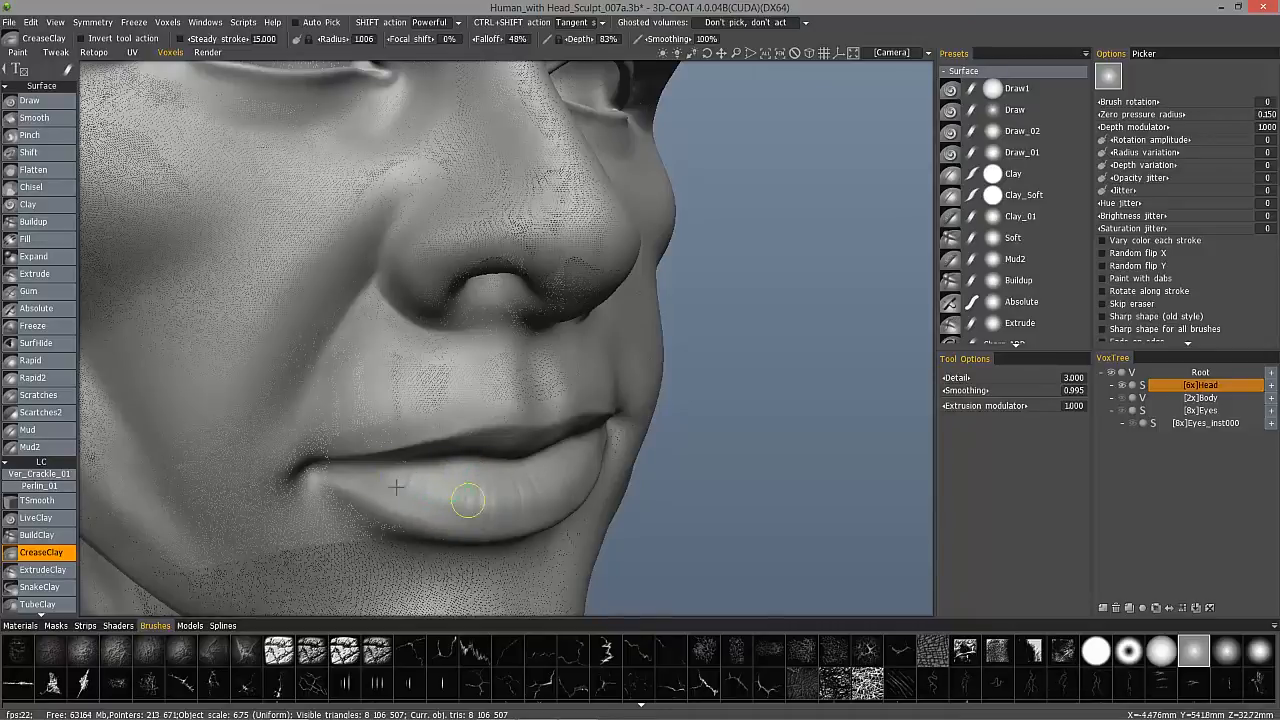
Examine the whole head, view it in the Retopo, Tweak and Paint rooms, and return to the Voxels room
scroll(395, 475, "down", 10)
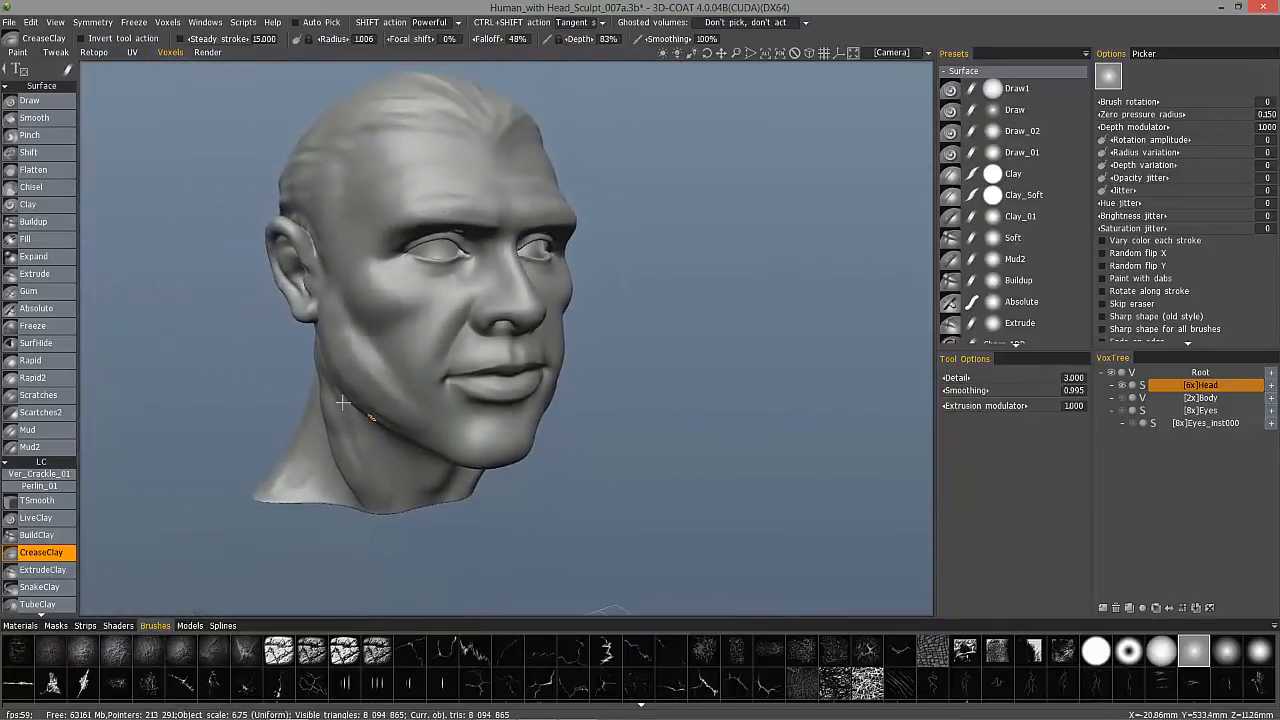
mouse_move(405, 457)
right_mouse_down()
mouse_move(453, 470)
mouse_move(463, 458)
mouse_move(486, 474)
mouse_move(460, 478)
mouse_move(484, 481)
right_mouse_up()
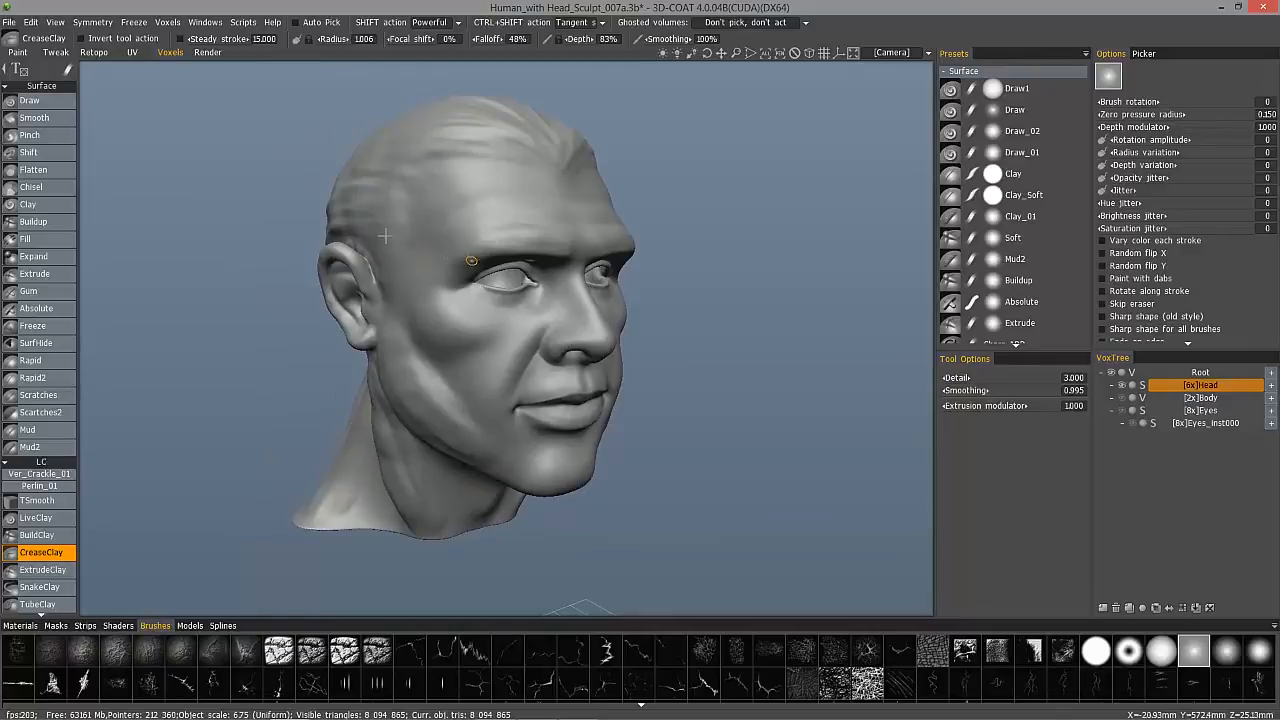
right_click_drag(257, 152, 293, 211)
left_click_drag(164, 134, 100, 100)
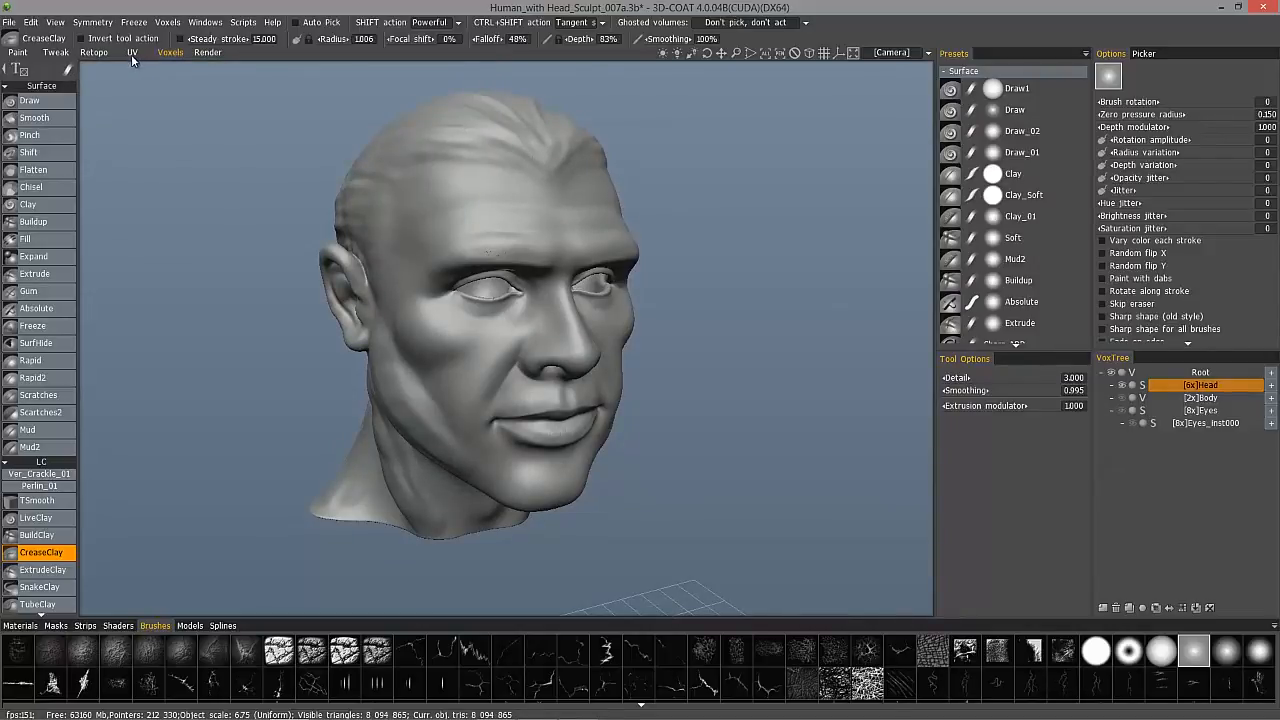
left_click(96, 53)
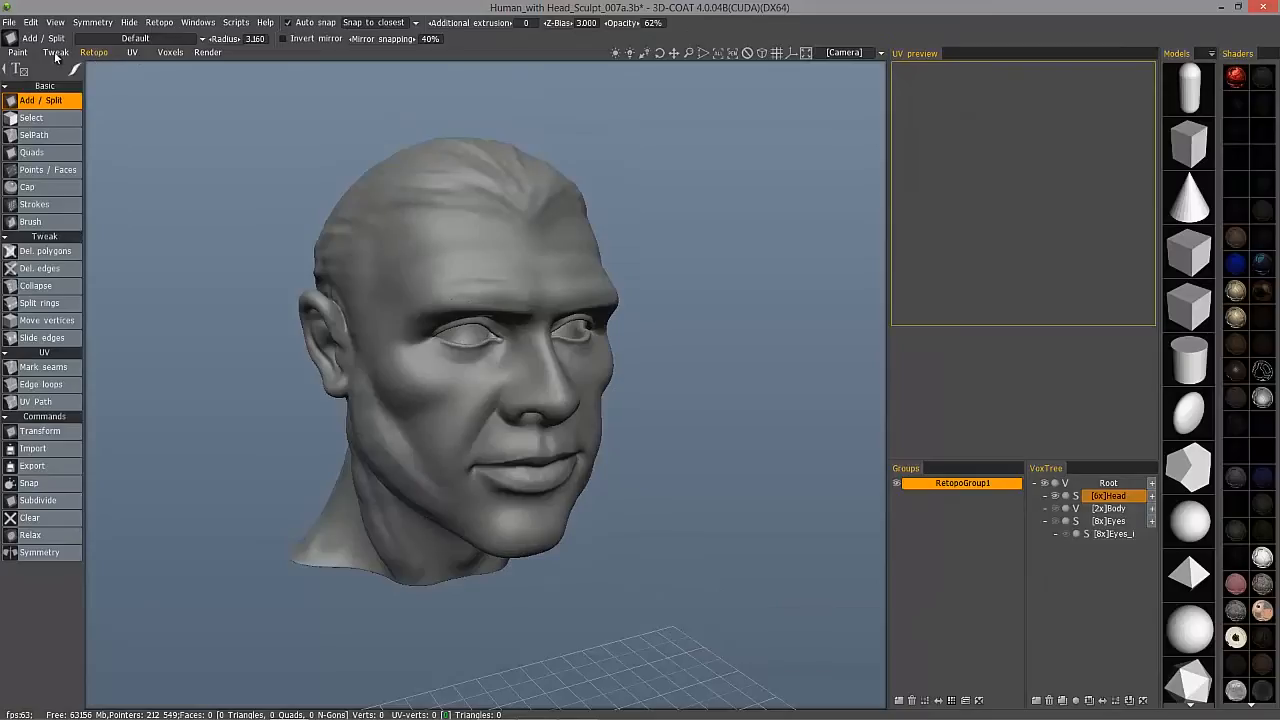
left_click(55, 53)
left_click(20, 54)
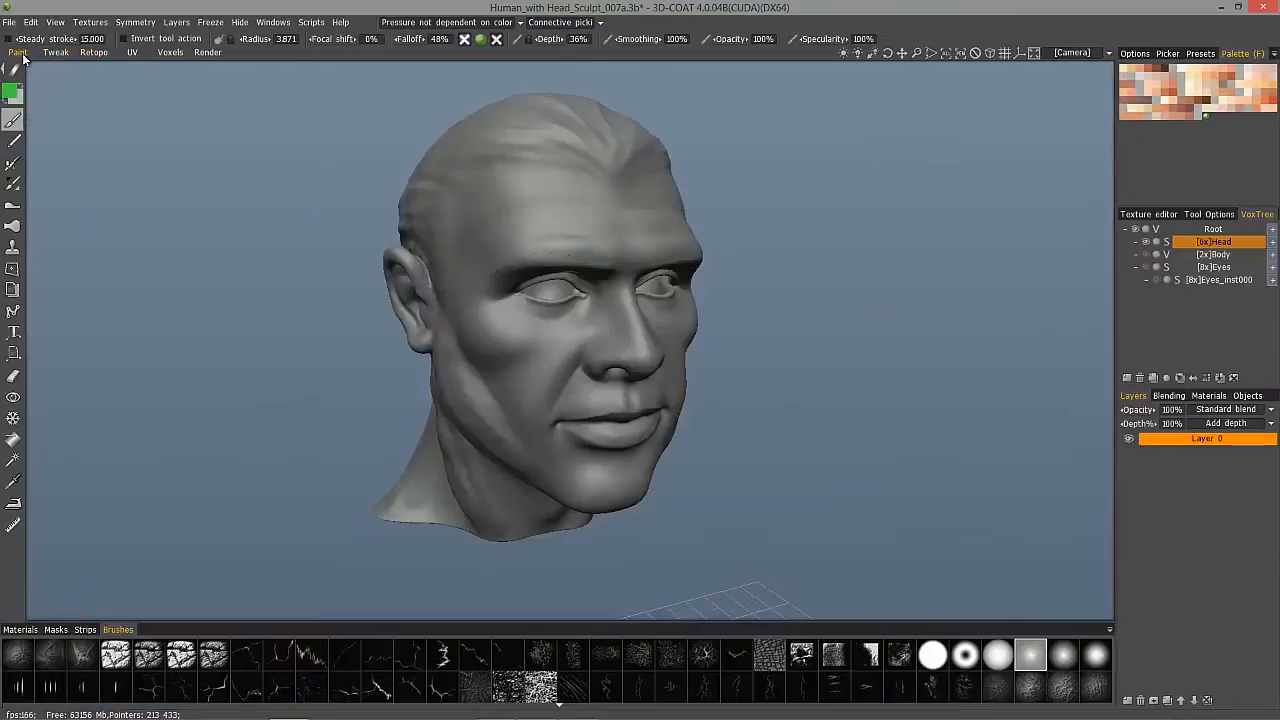
left_click(171, 53)
left_click_drag(305, 207, 440, 338)
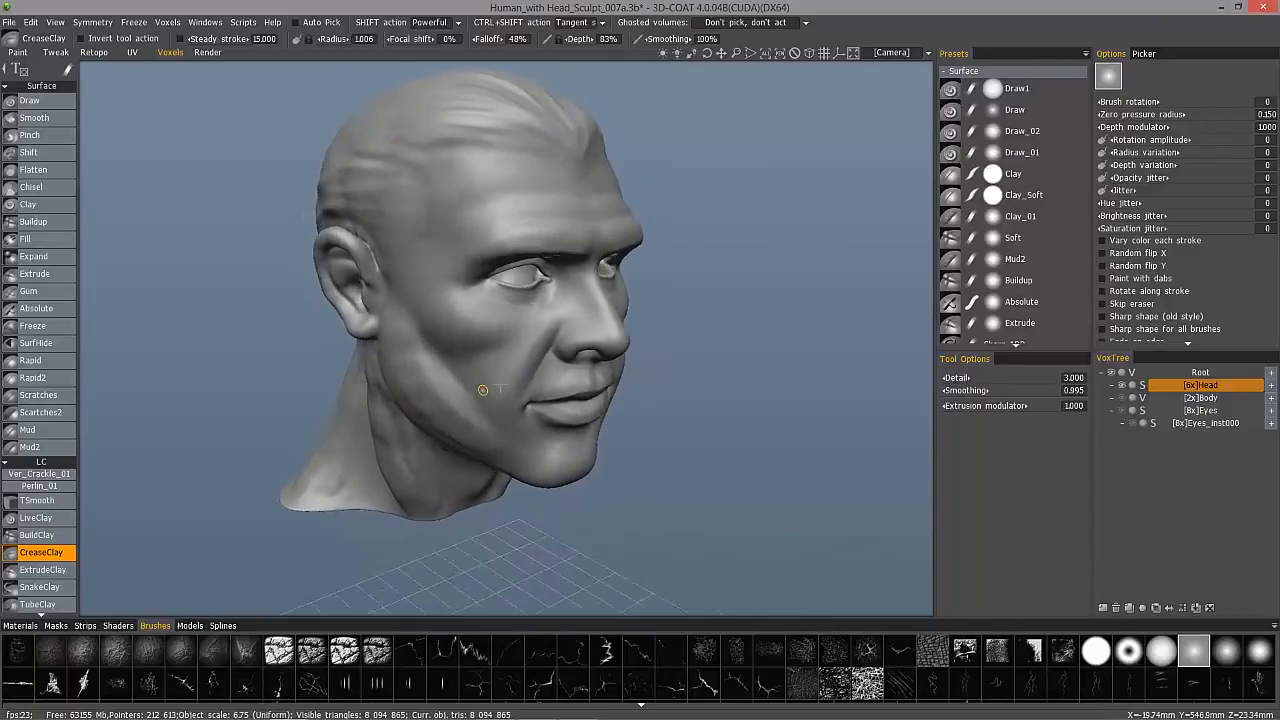
left_click_drag(612, 360, 514, 371, "alt")
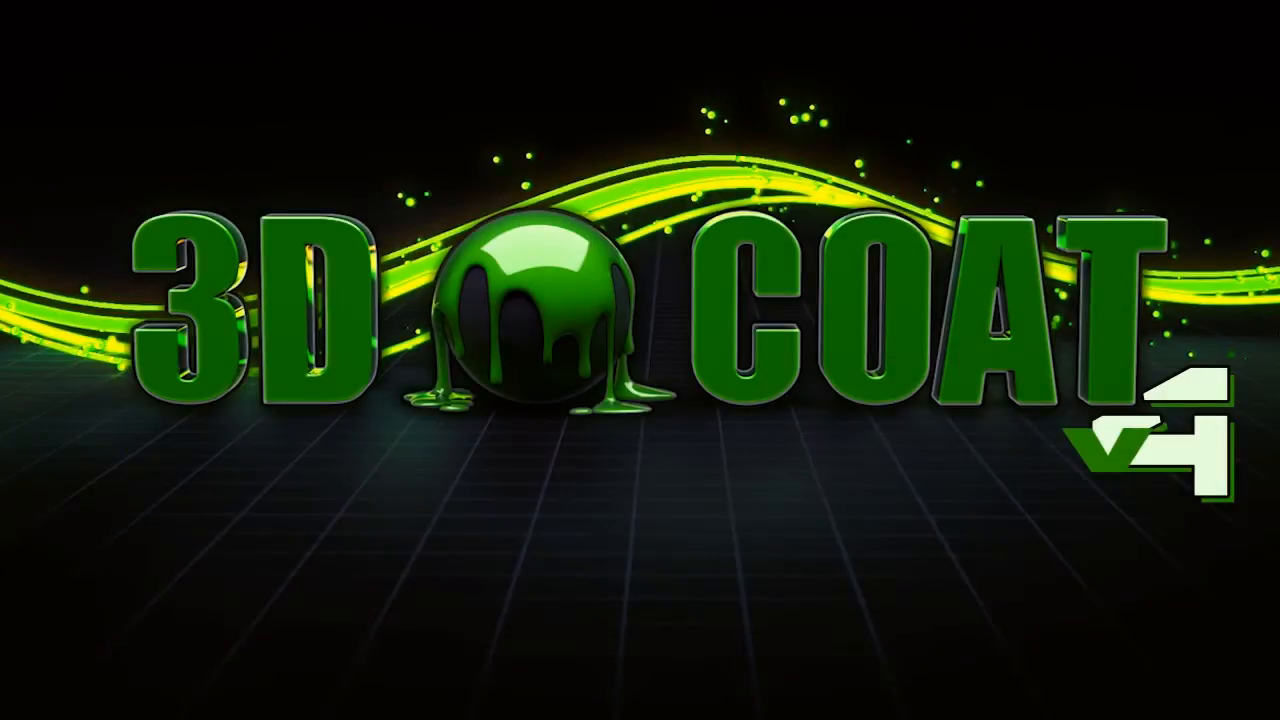